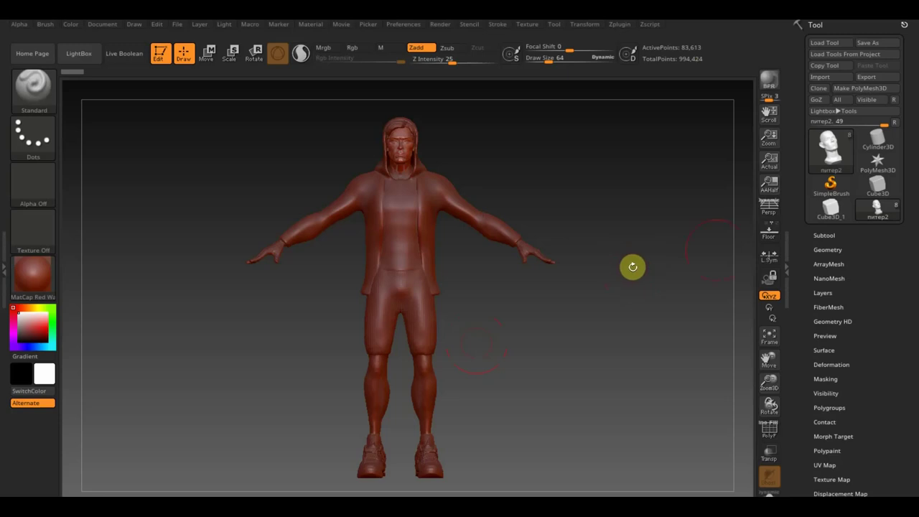
Step through the shorts, jacket and shirt subtools, then expand the full Subtool list
key("n")
mouse_move(550, 350)
left_click(558, 360)
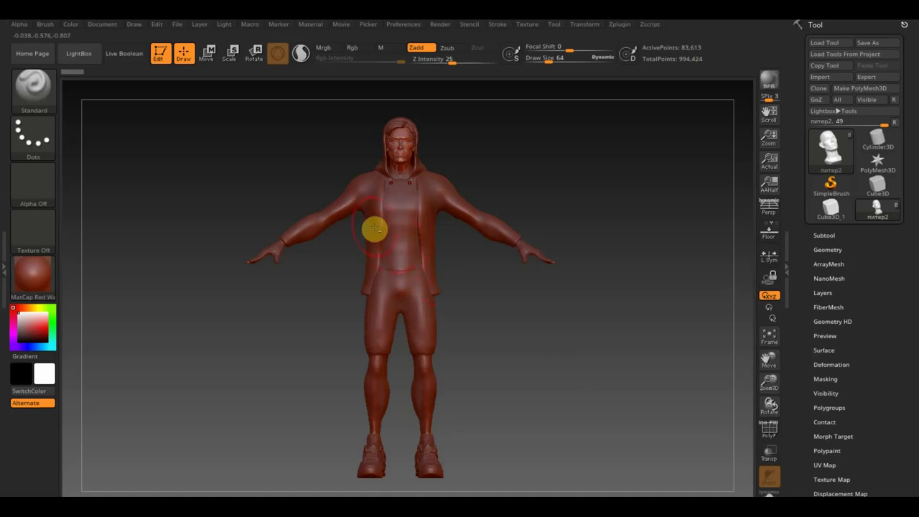
left_click(400, 284, "alt")
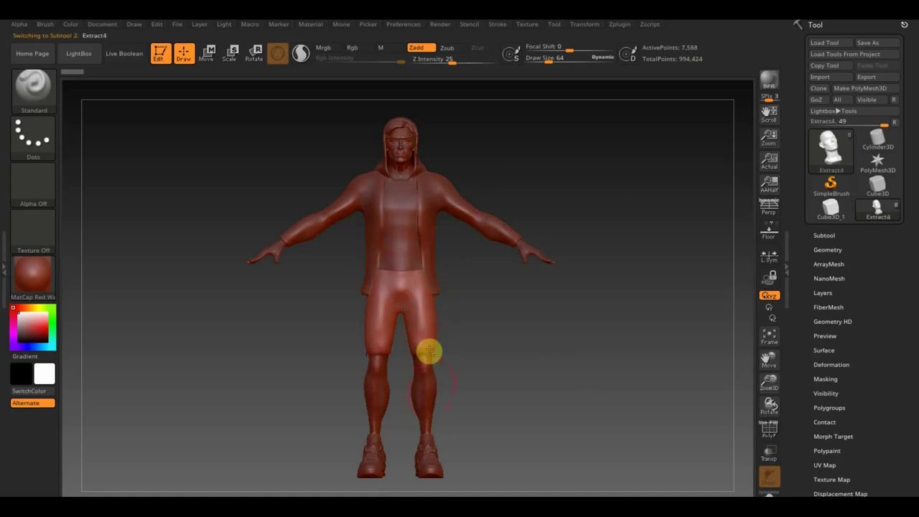
left_click(404, 236, "alt")
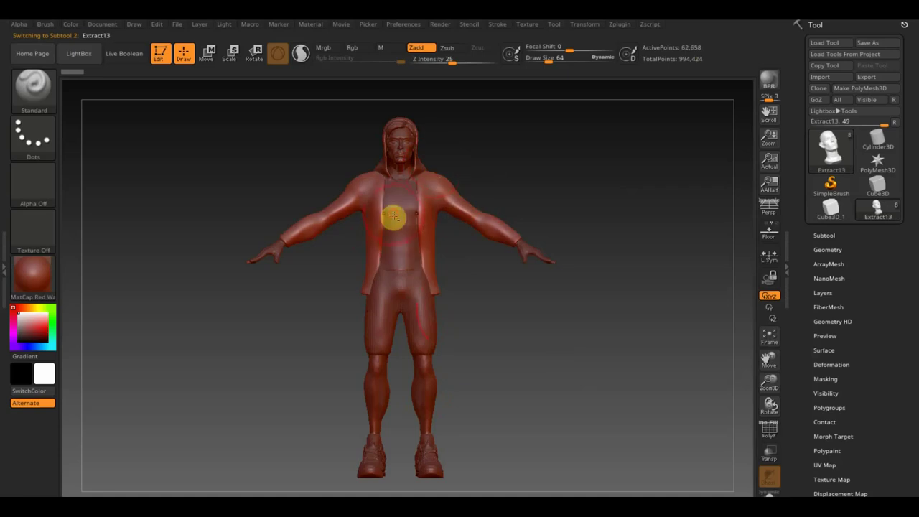
left_click(406, 227, "alt")
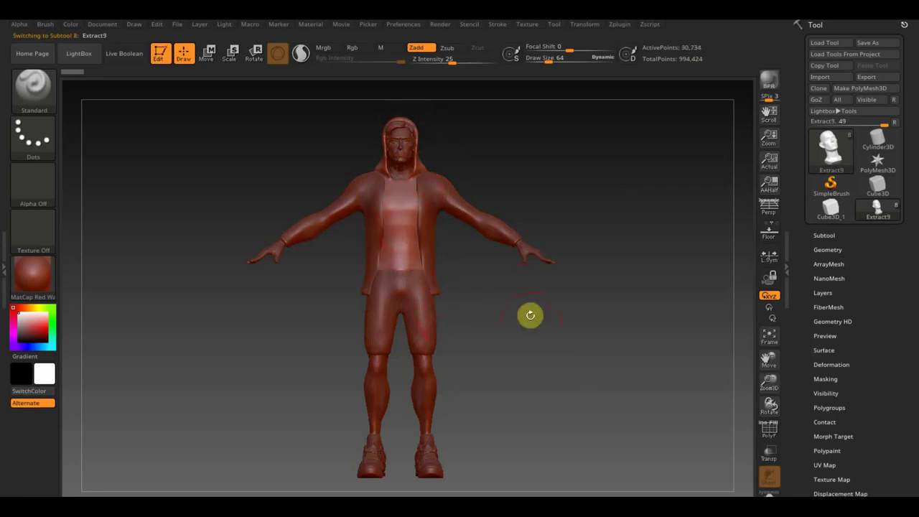
key("n")
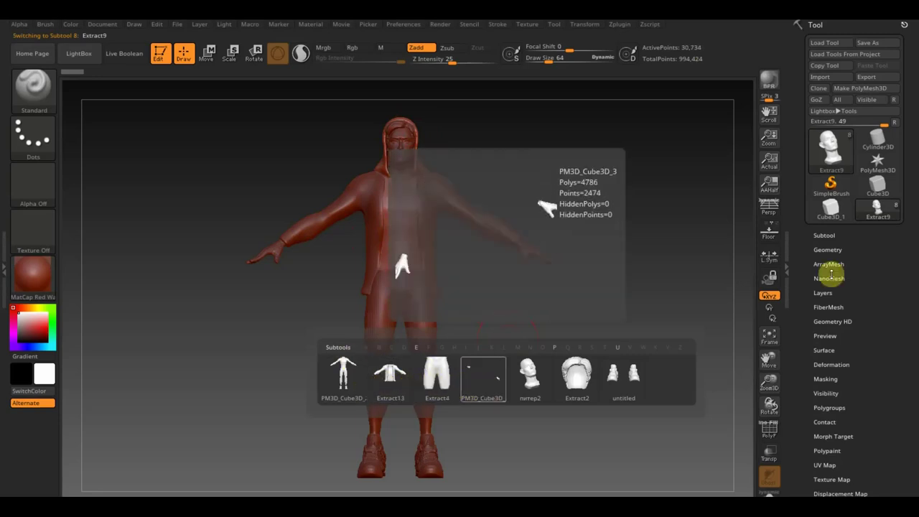
left_click(825, 235)
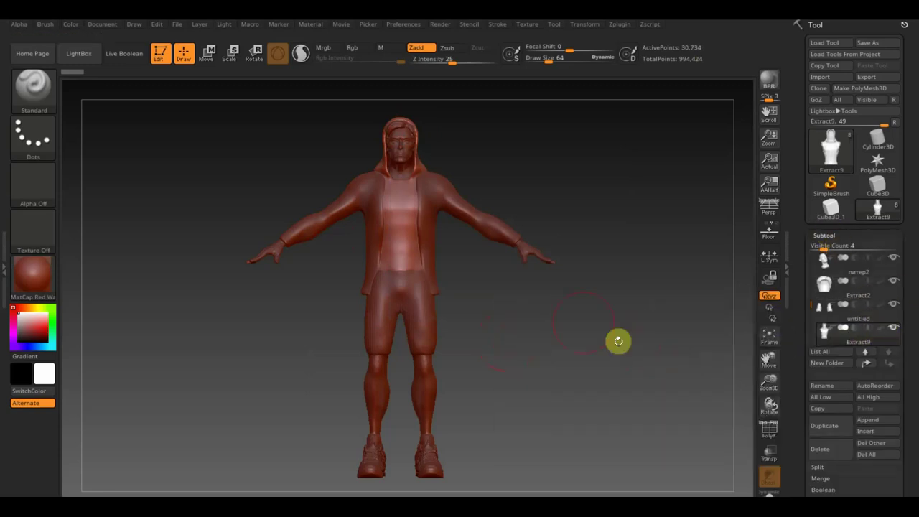
Solo the PM3D_Cube3D_2 body, show the питер2 head, and reselect the body subtool
key("n")
left_click(405, 353)
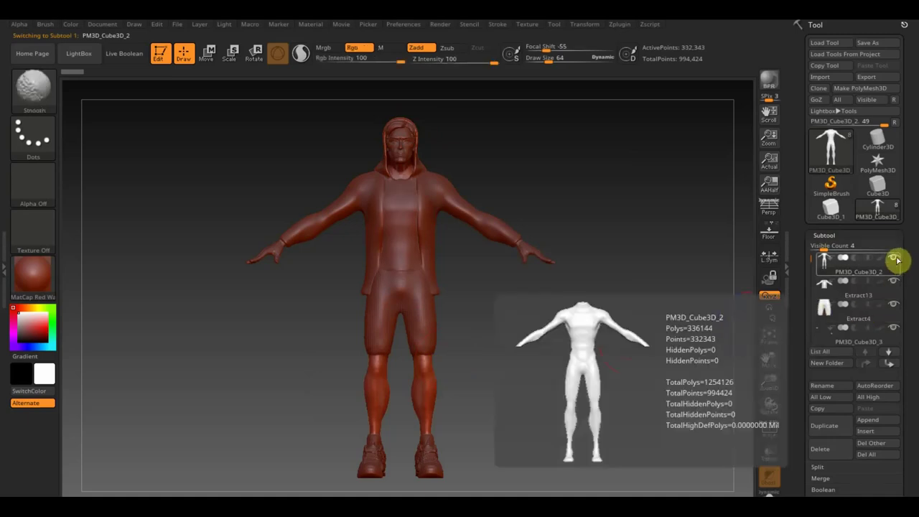
left_click(894, 259, "shift")
left_click_drag(495, 349, 502, 330)
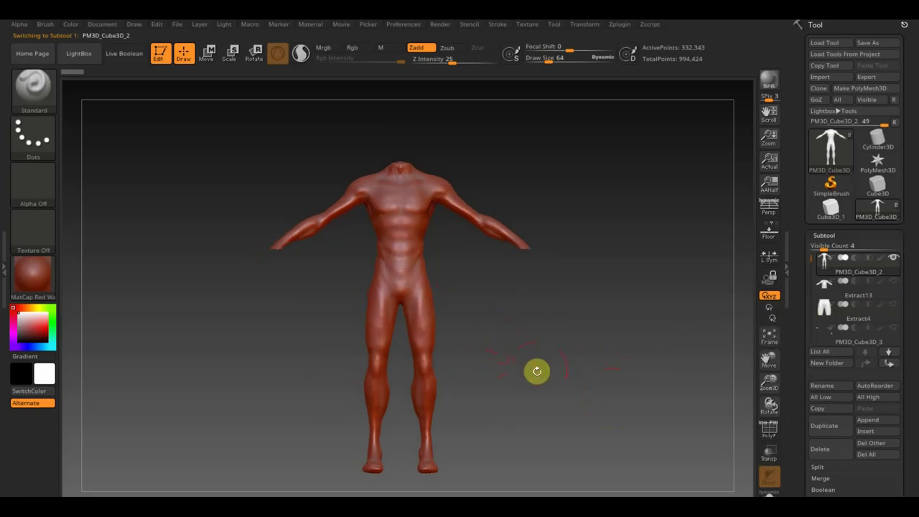
left_click(502, 416)
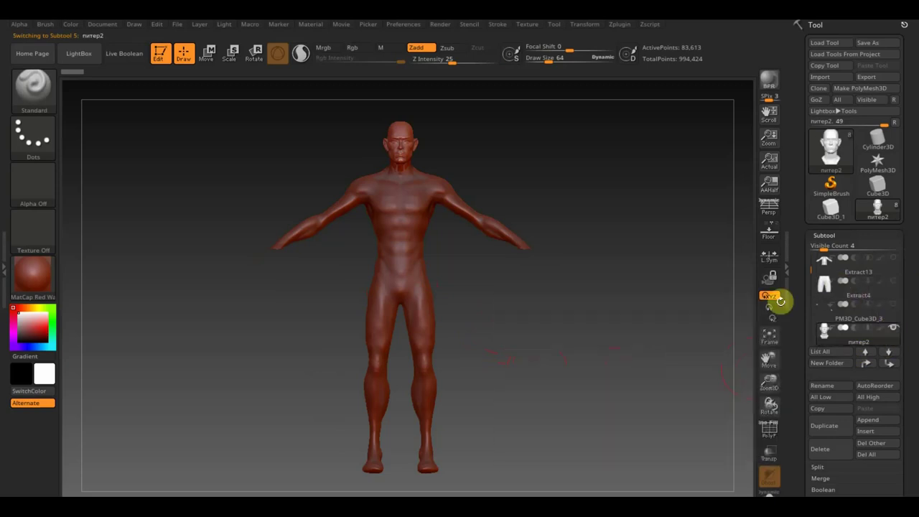
key("n")
left_click(387, 420)
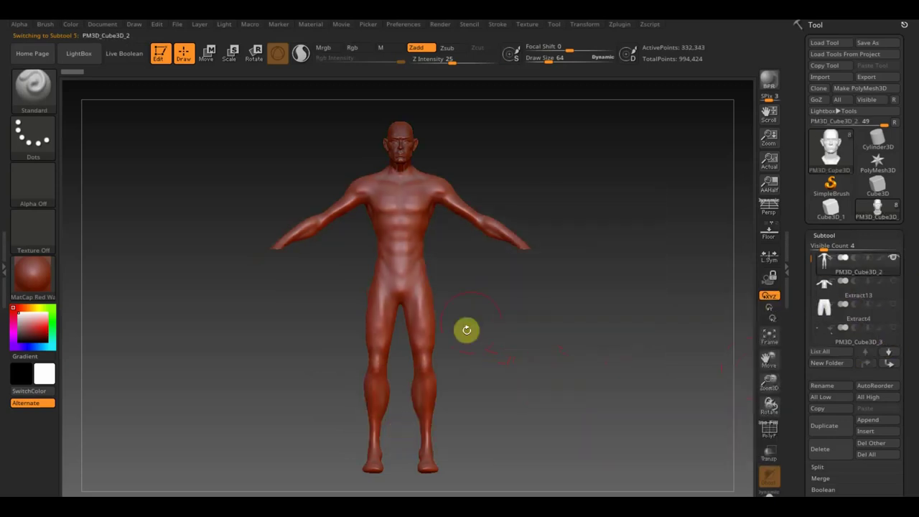
Set Draw Size to 14 and paint a mask stroke from the shoulder across the chest
left_click_drag(508, 320, 526, 290, "alt")
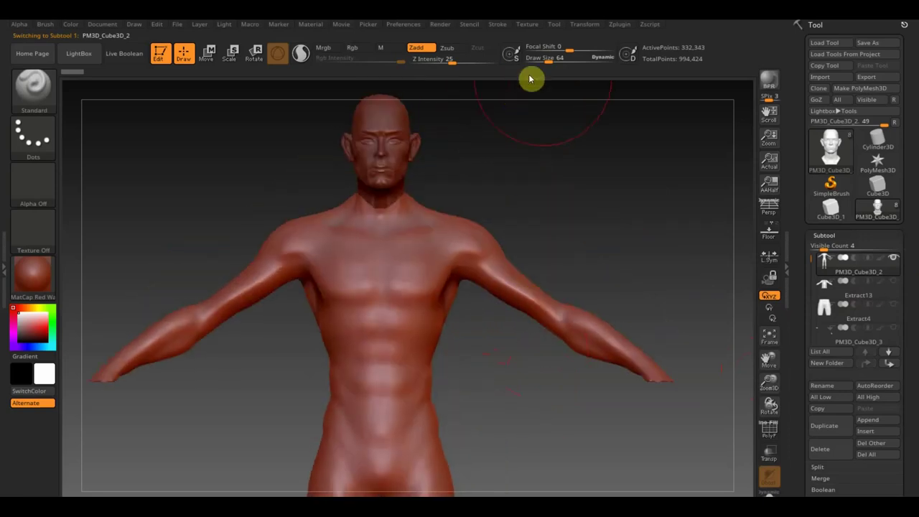
left_click_drag(549, 59, 543, 59)
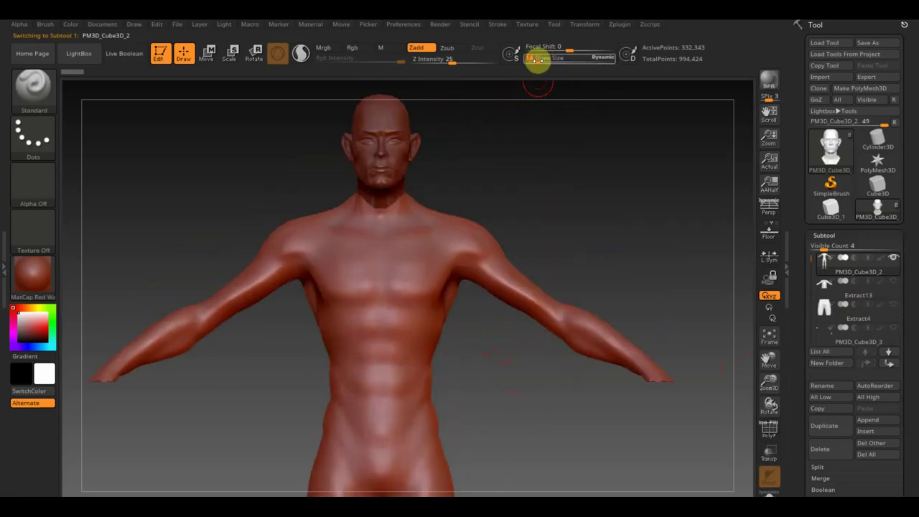
left_click_drag(538, 60, 537, 60)
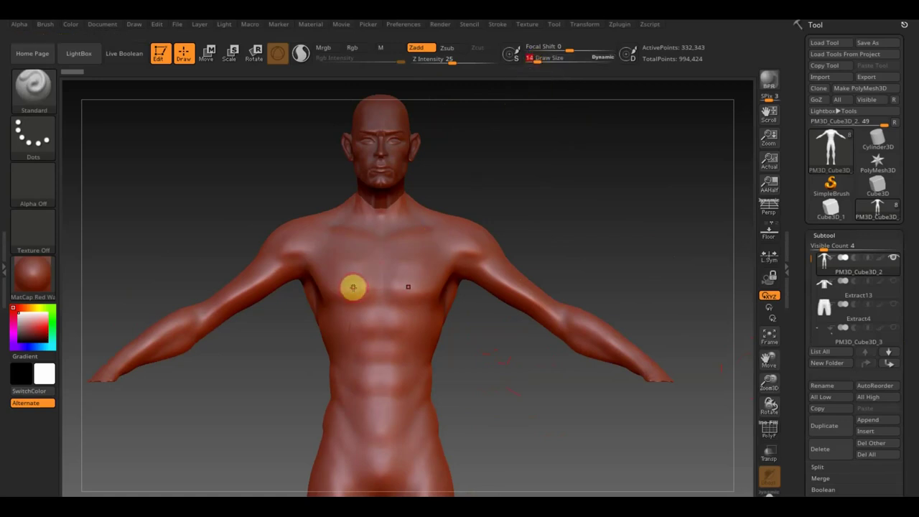
left_click_drag(542, 194, 571, 229)
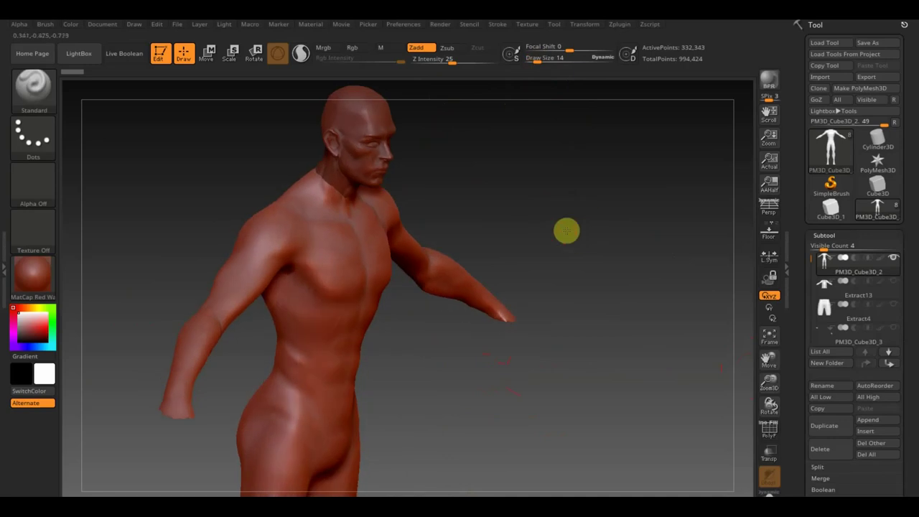
key("ctrl")
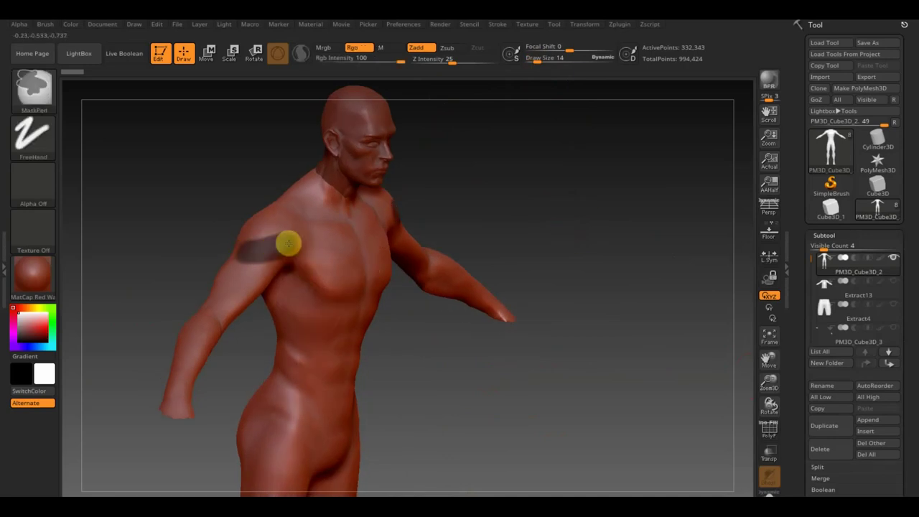
mouse_move(295, 242)
left_mouse_down("ctrl")
mouse_move(311, 269)
mouse_move(350, 282)
left_mouse_up("ctrl")
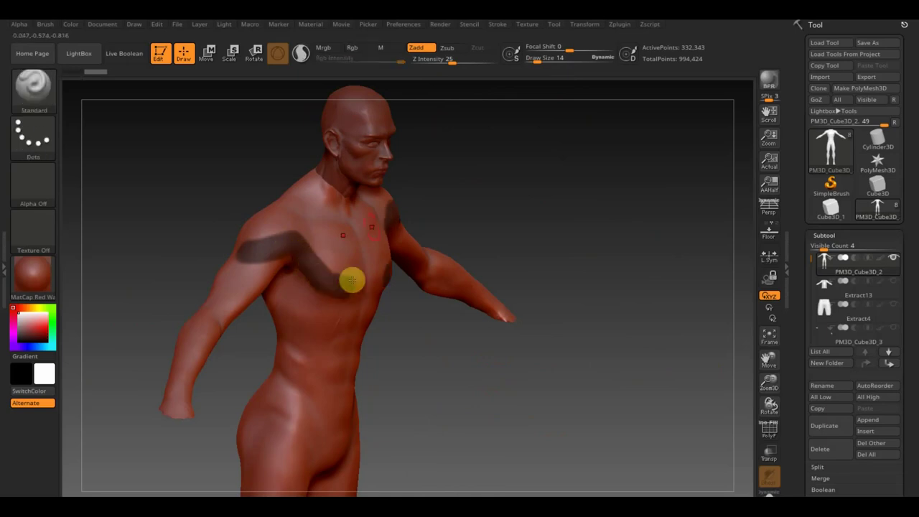
left_click(530, 29)
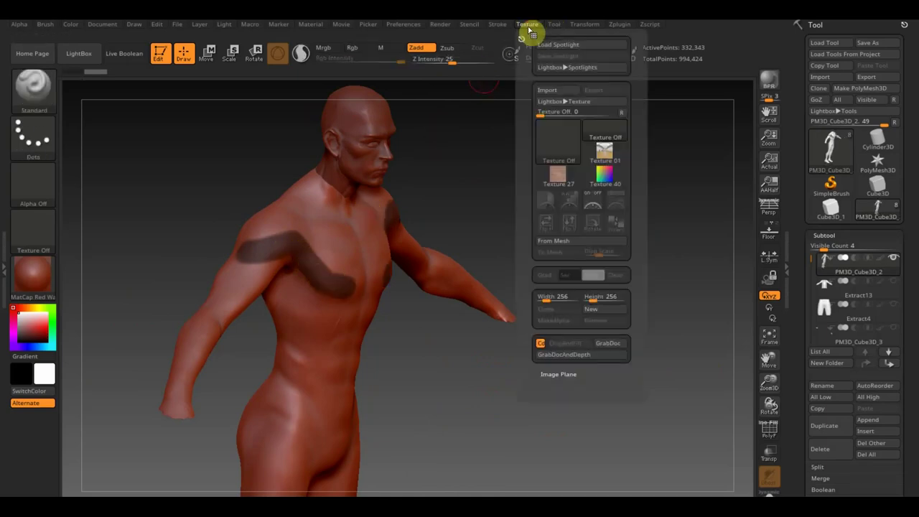
Start a texture import and browse to the паук folder on the desktop
left_click(549, 92)
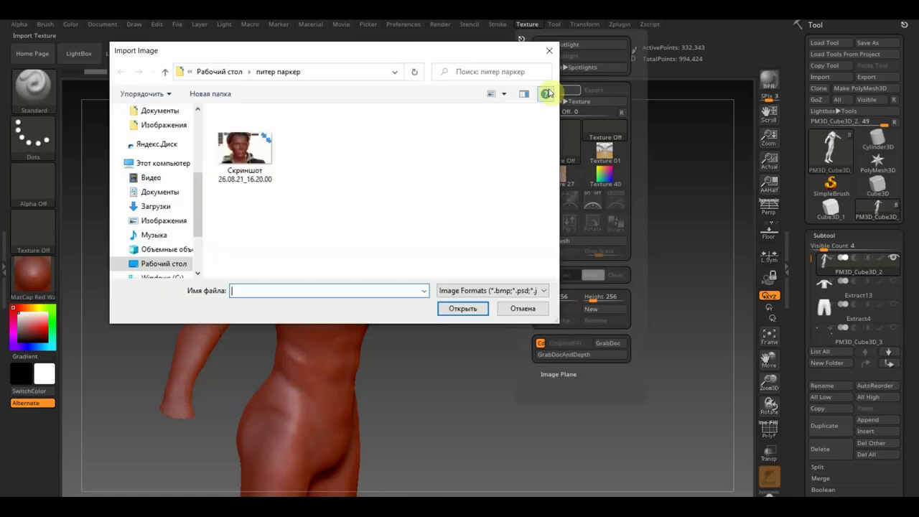
left_click(160, 266)
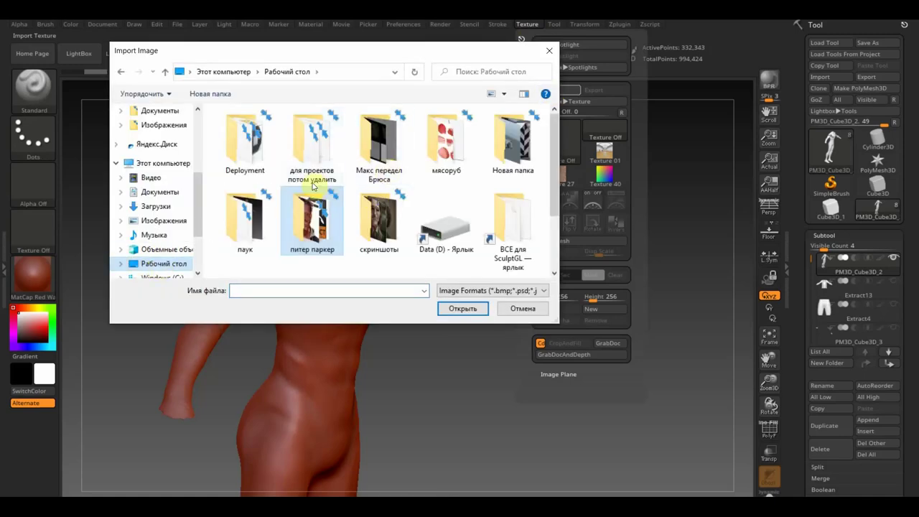
double_click(251, 233)
left_click(373, 215)
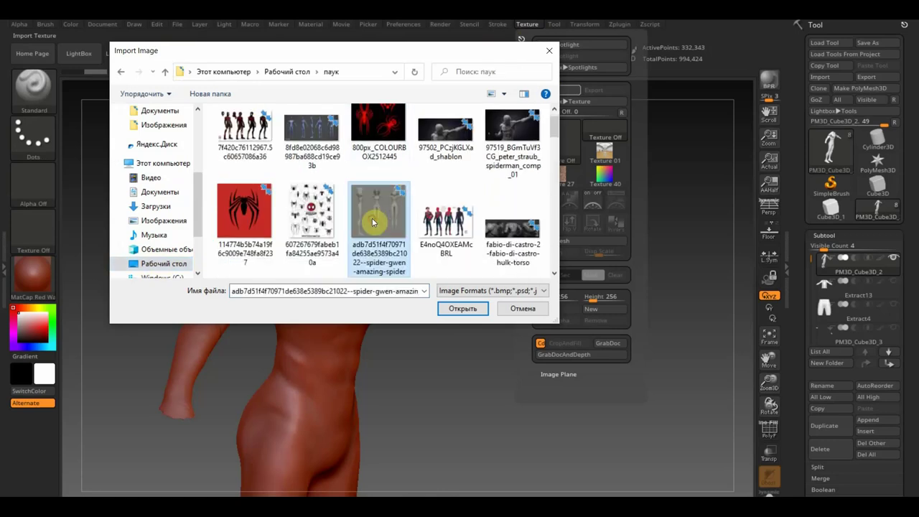
Import the Скриншот 27.08.21_12.15.25 Spider-Man screenshot as a texture
scroll(373, 223, "down", 5)
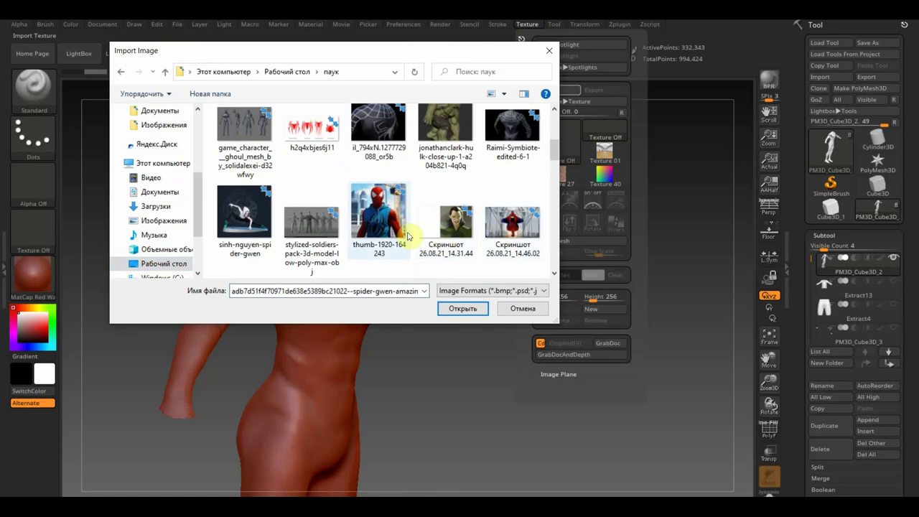
scroll(467, 228, "down", 2)
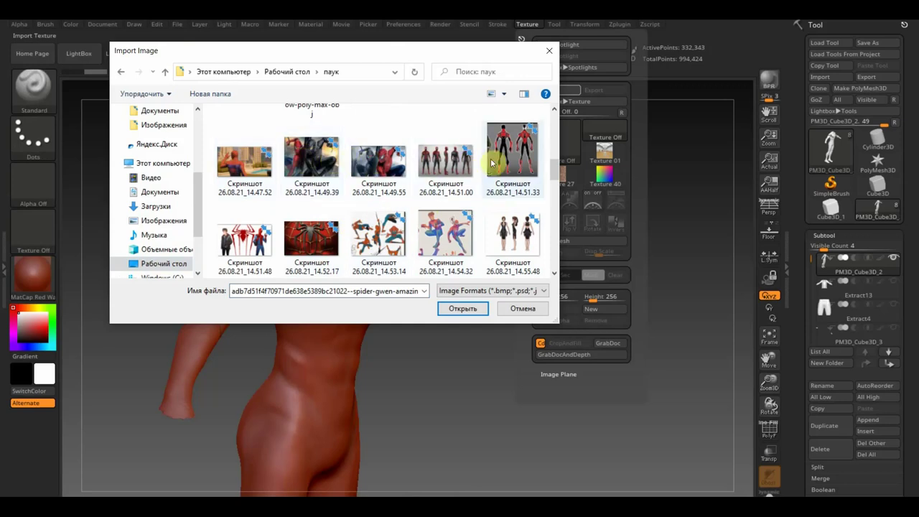
scroll(459, 234, "down", 3)
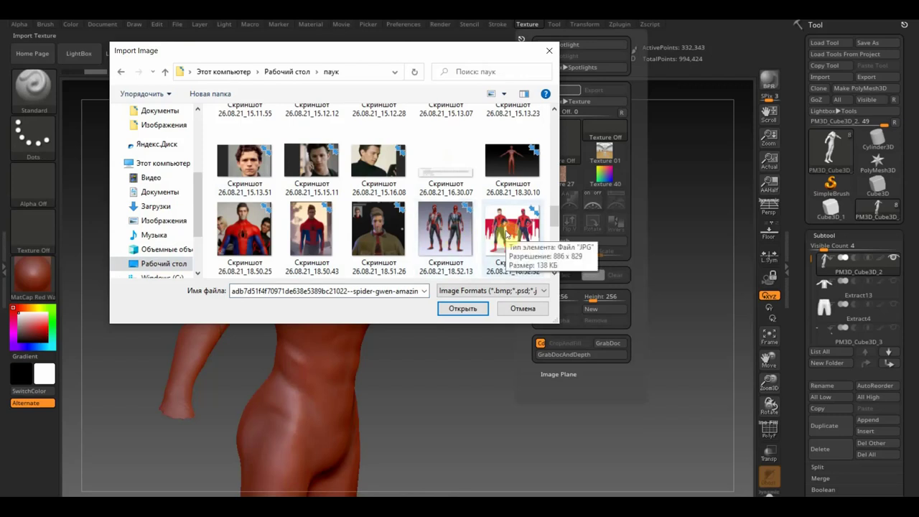
left_click(507, 234)
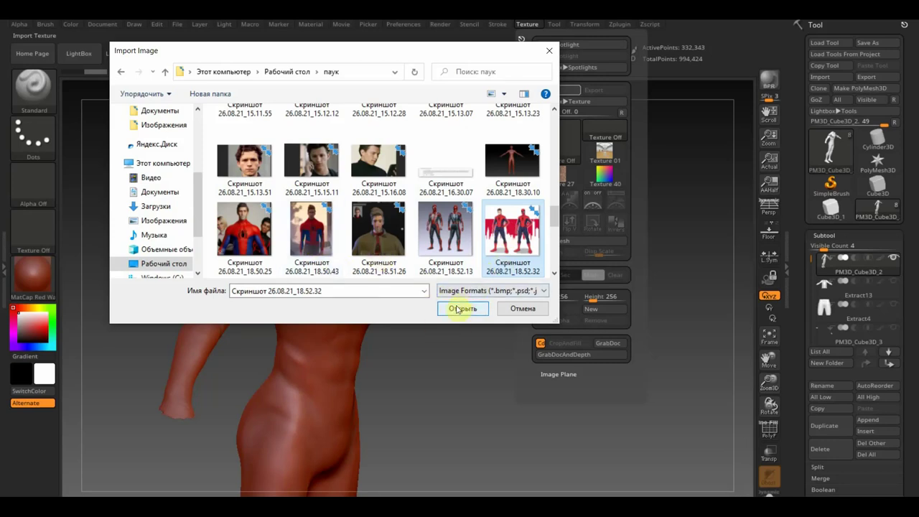
left_click(439, 243)
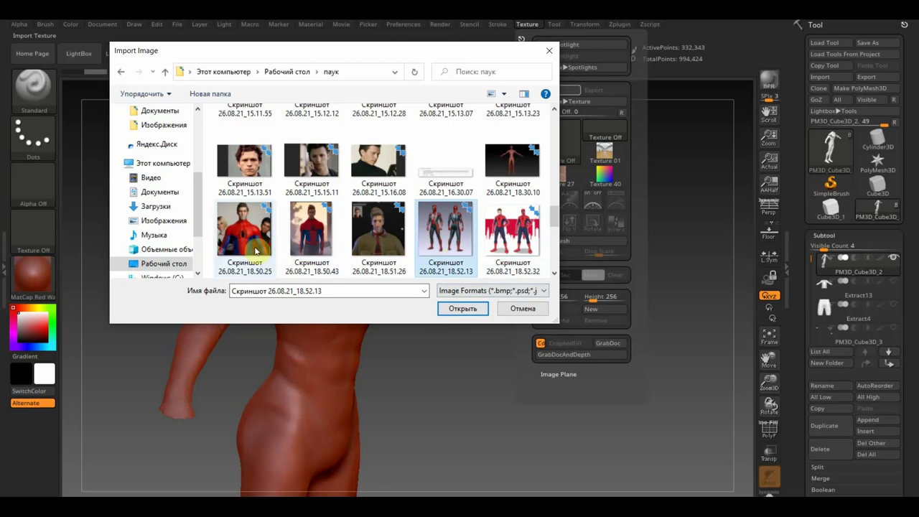
scroll(277, 222, "down", 2)
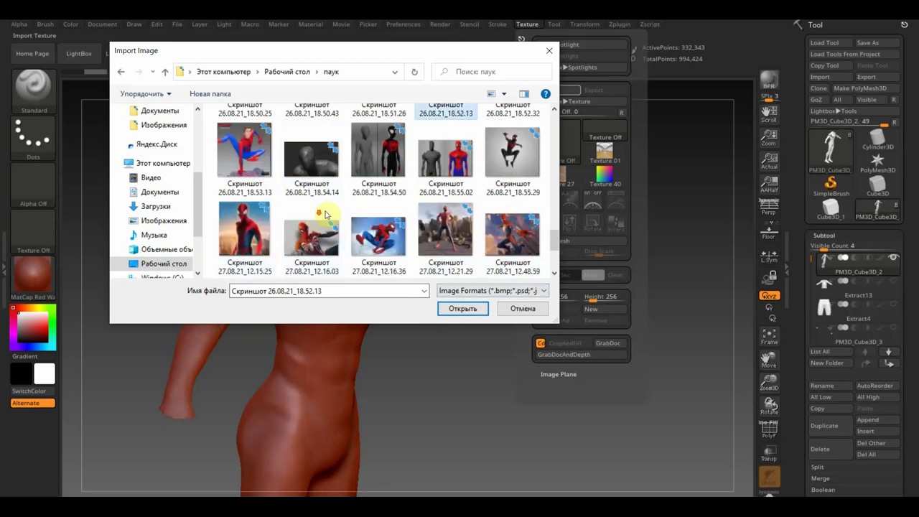
left_click(462, 167)
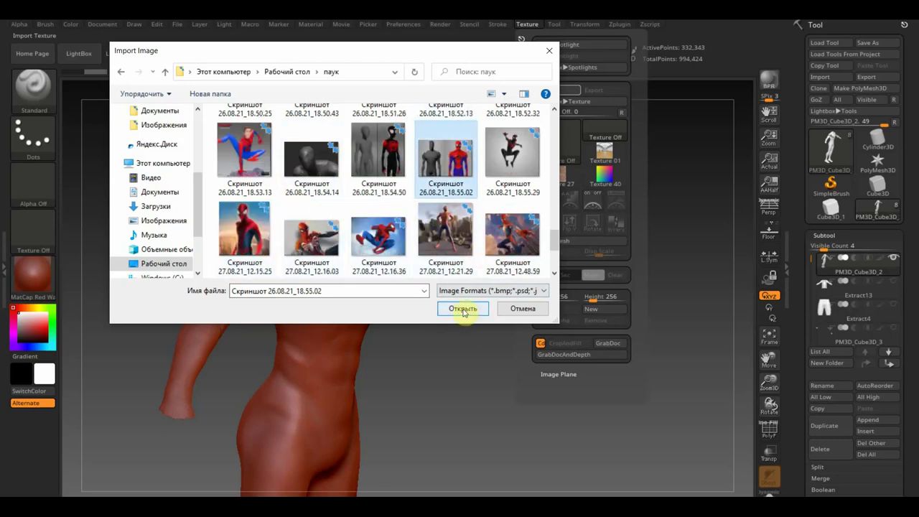
left_click(245, 237)
scroll(247, 239, "down", 1)
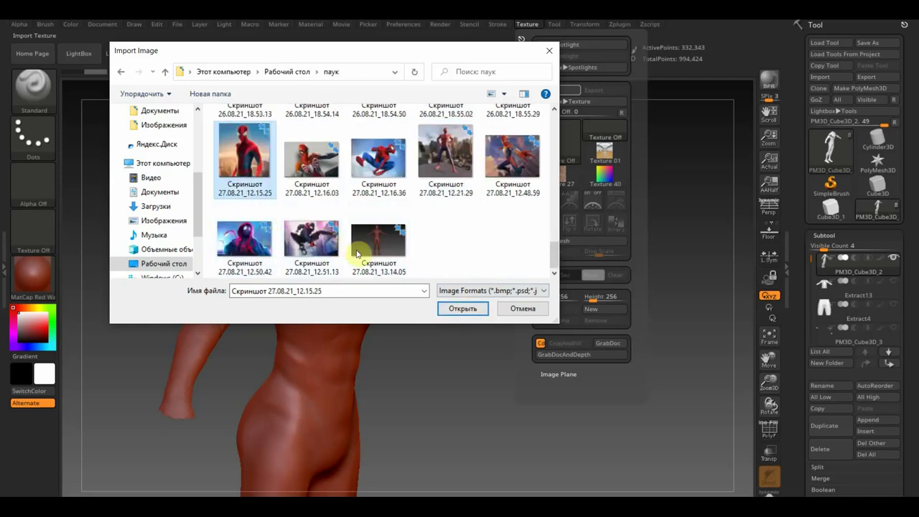
left_click(488, 316)
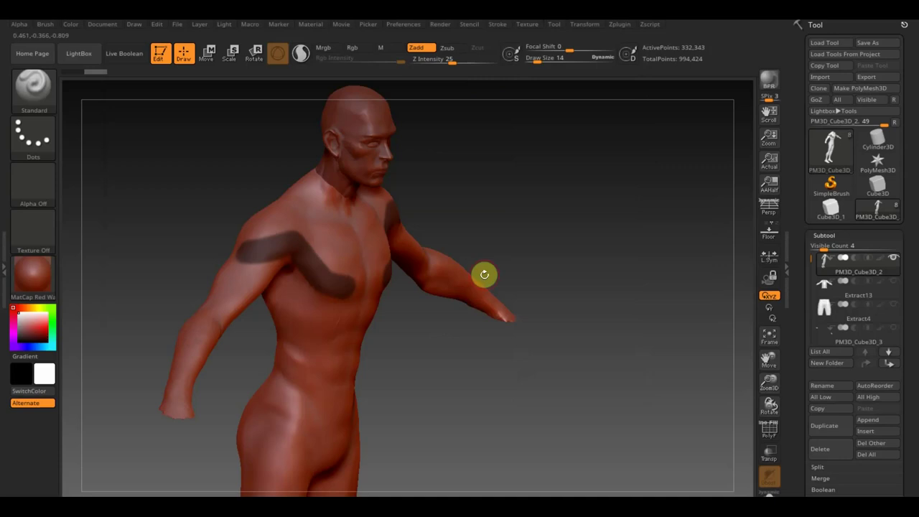
Show the screenshot as a small Spotlight reference at top right, with the figure facing front
left_click(535, 32)
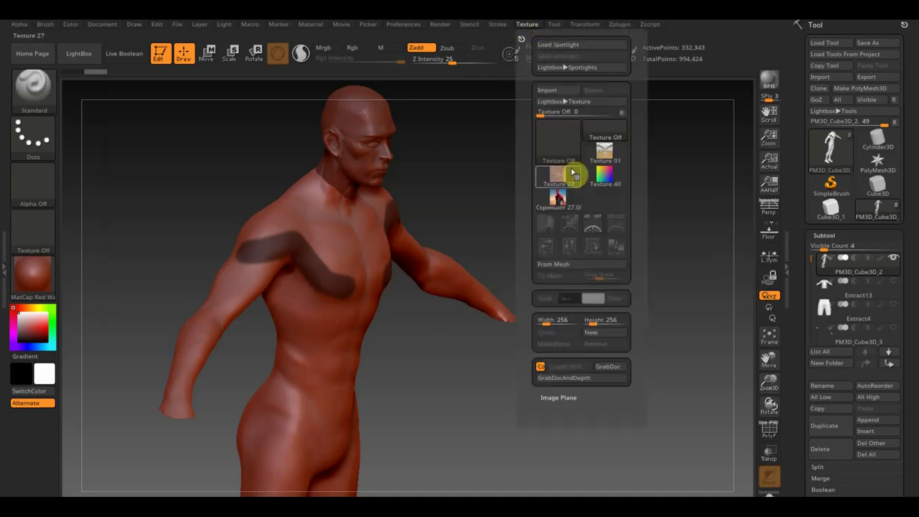
left_click(558, 199)
left_click(629, 228)
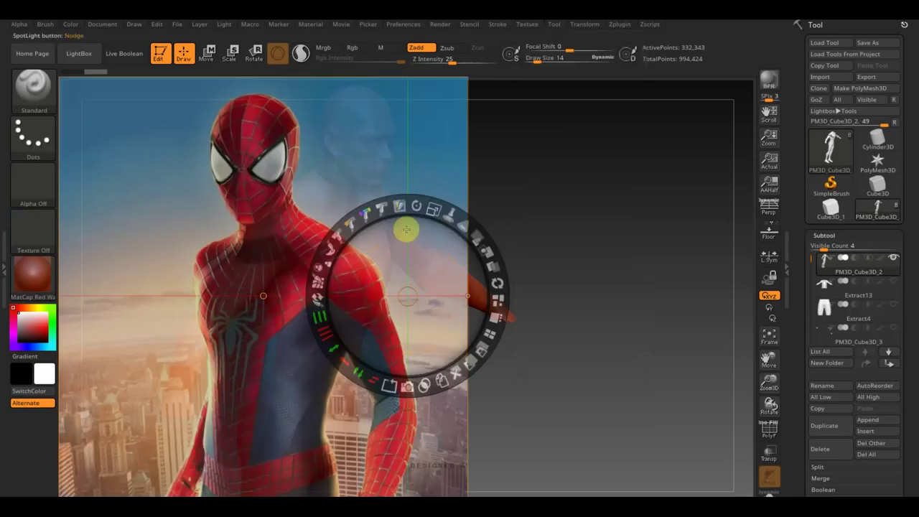
left_click_drag(432, 210, 352, 171)
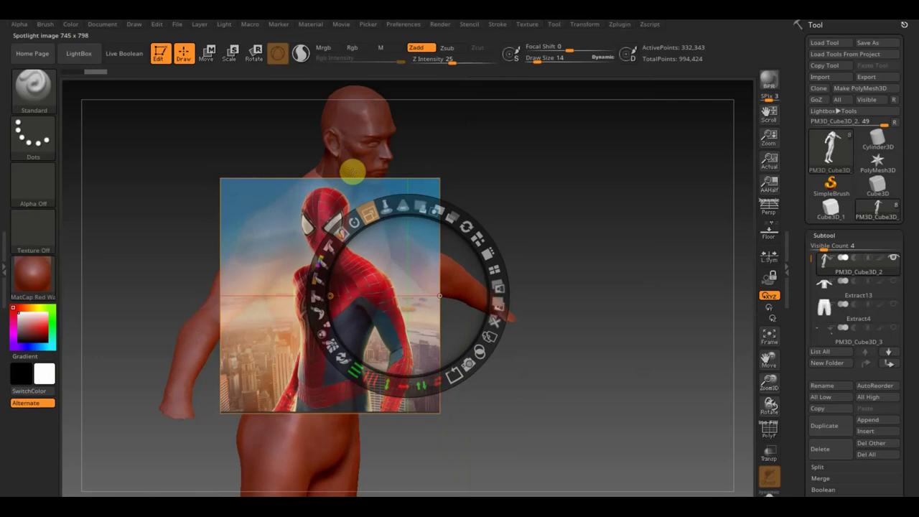
mouse_move(390, 222)
left_mouse_down()
mouse_move(624, 208)
mouse_move(708, 164)
left_mouse_up()
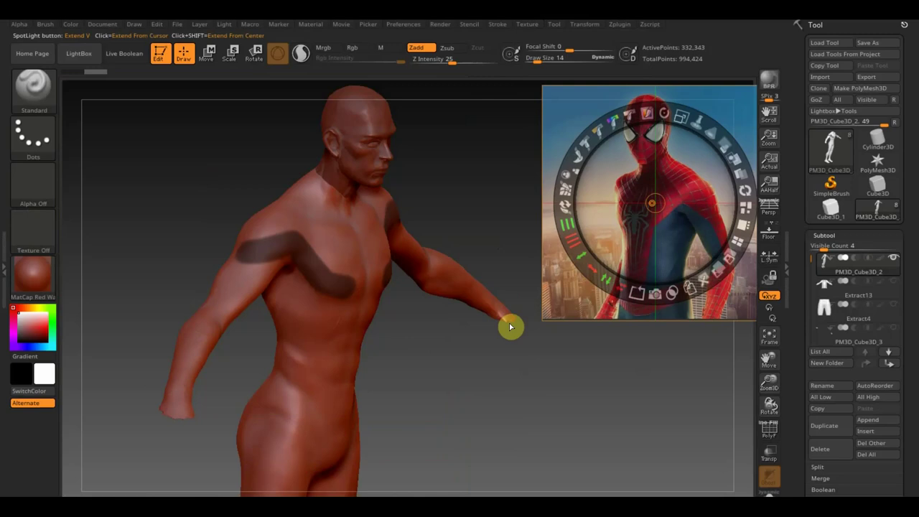
key("z")
left_click_drag(426, 322, 453, 363, "shift")
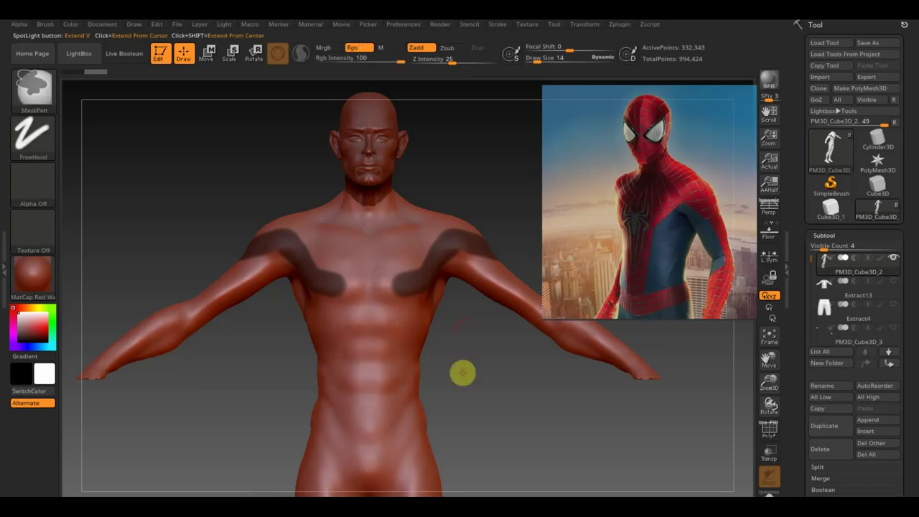
Clear the old mask and mask a Y shape down the chest and abdomen
left_click(448, 364, "ctrl")
left_click_drag(463, 361, 475, 367, "ctrl")
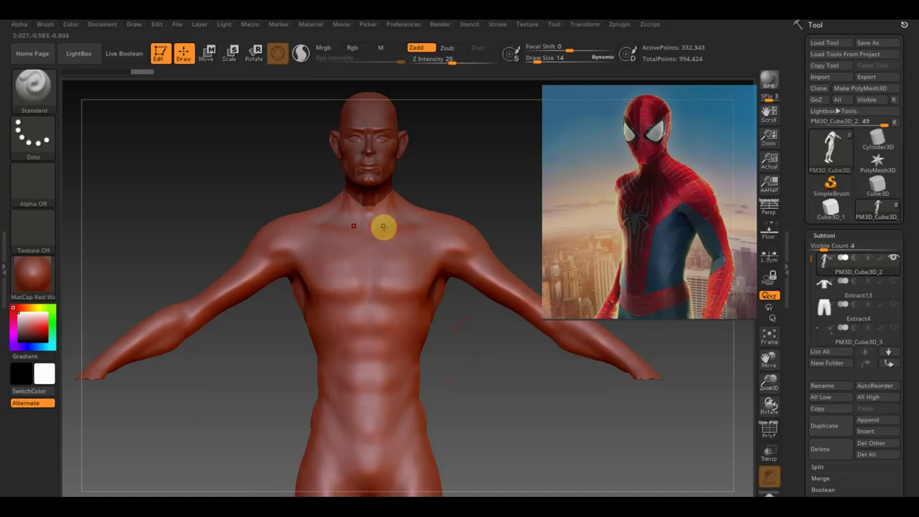
key("ctrl+z")
key("ctrl+z")
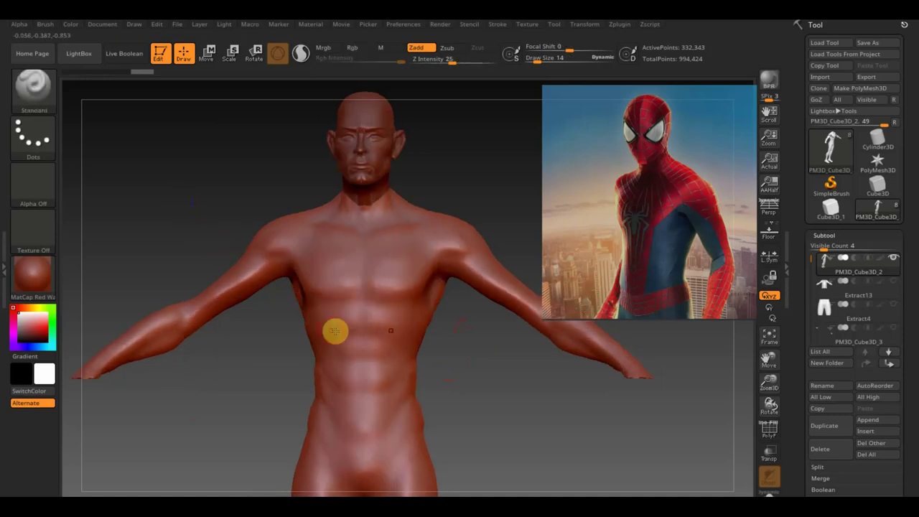
key("ctrl")
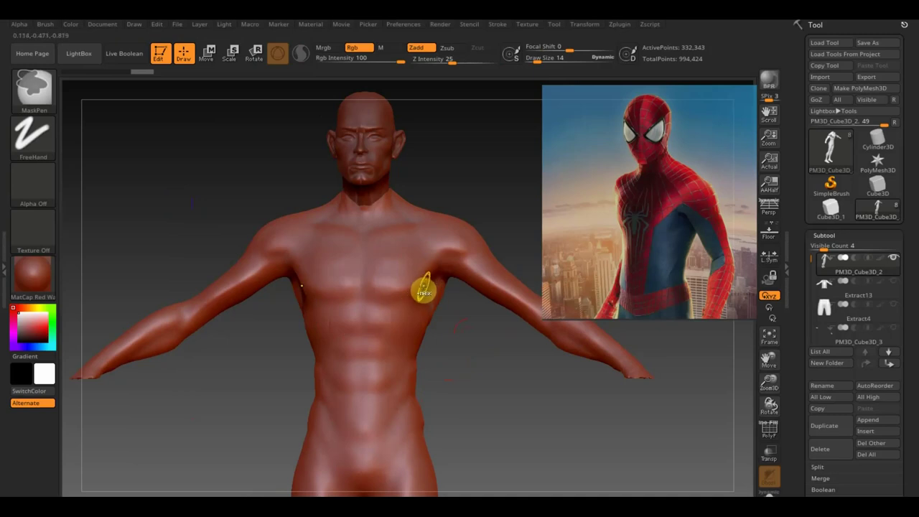
left_click(423, 267, "ctrl")
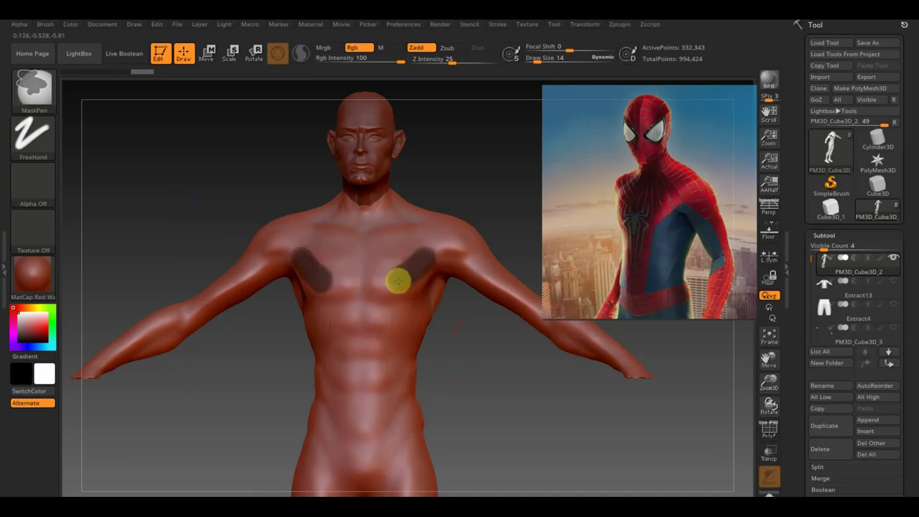
left_click_drag(384, 294, 370, 425, "ctrl")
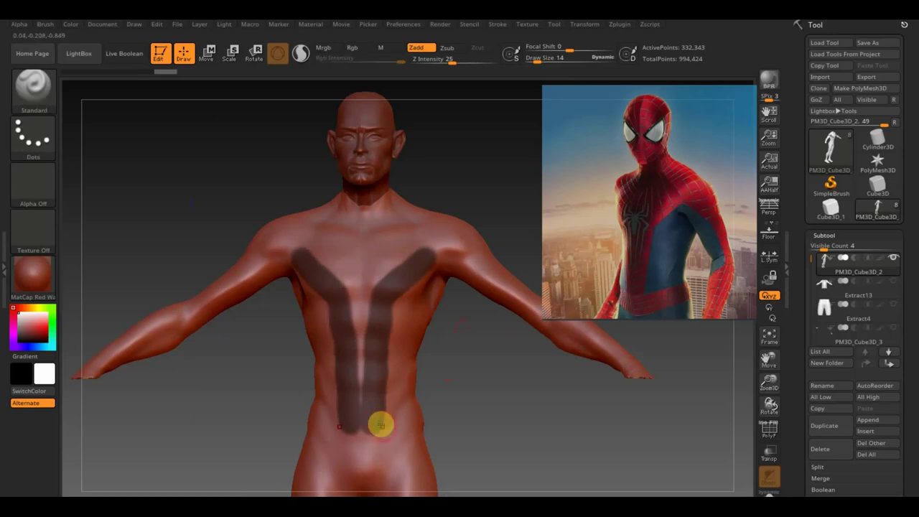
Mask a band across the belly between the hips and fill the torso centre up to the chest
key("ctrl")
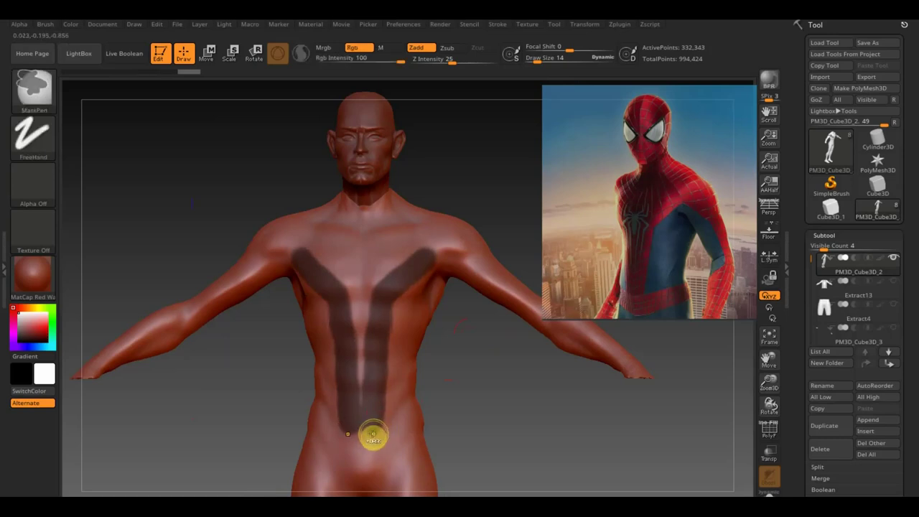
key("ctrl+z")
key("ctrl")
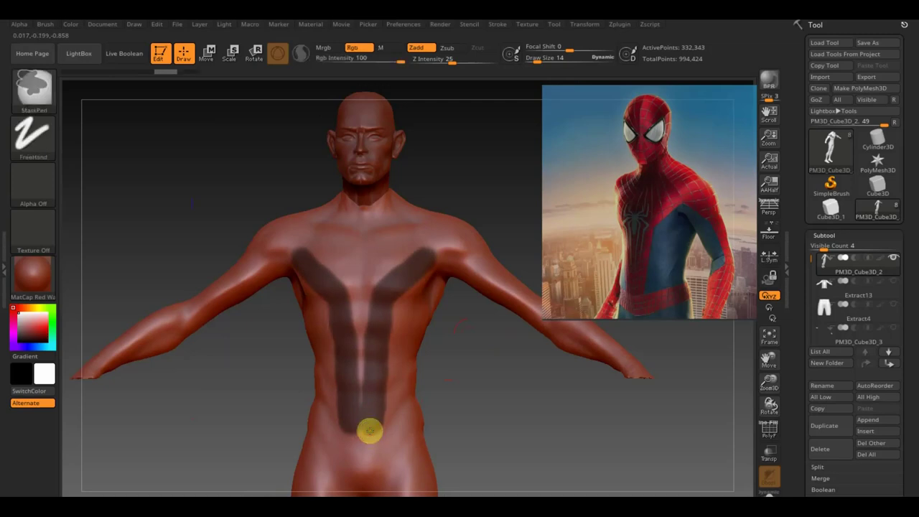
left_click_drag(369, 430, 451, 382, "ctrl")
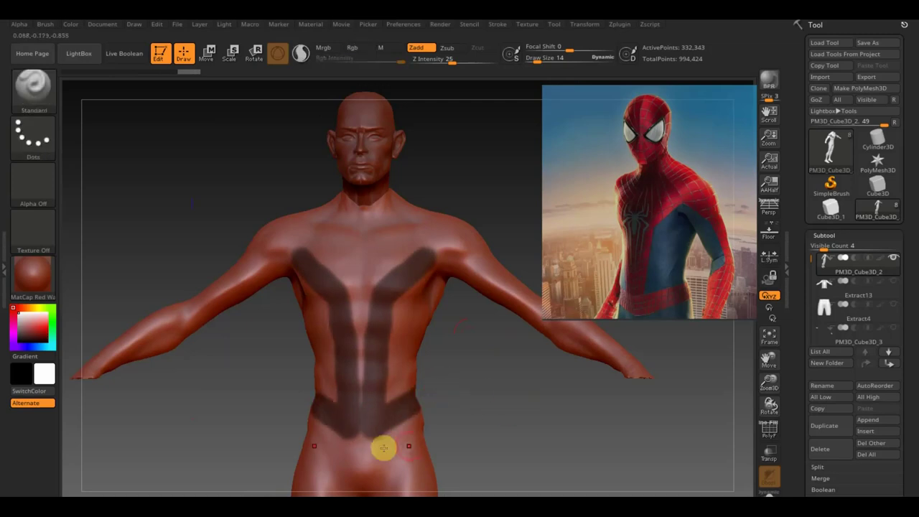
key("ctrl")
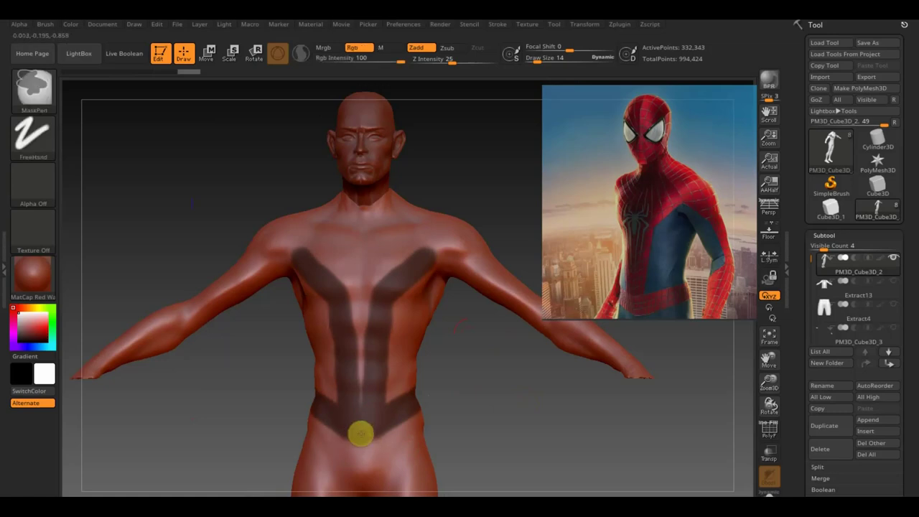
mouse_move(361, 408)
left_mouse_down("ctrl")
mouse_move(361, 289)
mouse_move(326, 206)
mouse_move(378, 206)
mouse_move(405, 187)
left_mouse_up("ctrl")
Mask the neck and upper chest, turning the model to check the sides
mouse_move(345, 234)
left_mouse_down("ctrl")
mouse_move(373, 237)
mouse_move(380, 275)
mouse_move(398, 270)
left_mouse_up("ctrl")
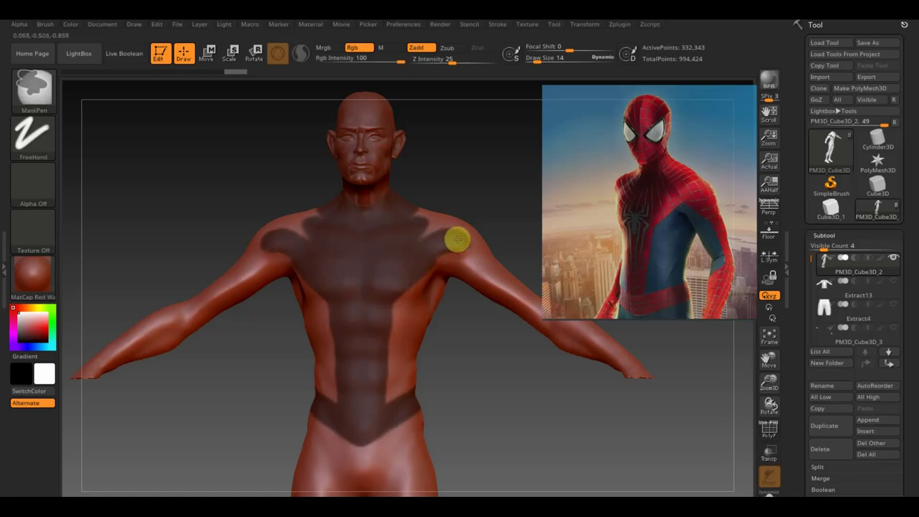
left_click_drag(521, 187, 465, 248)
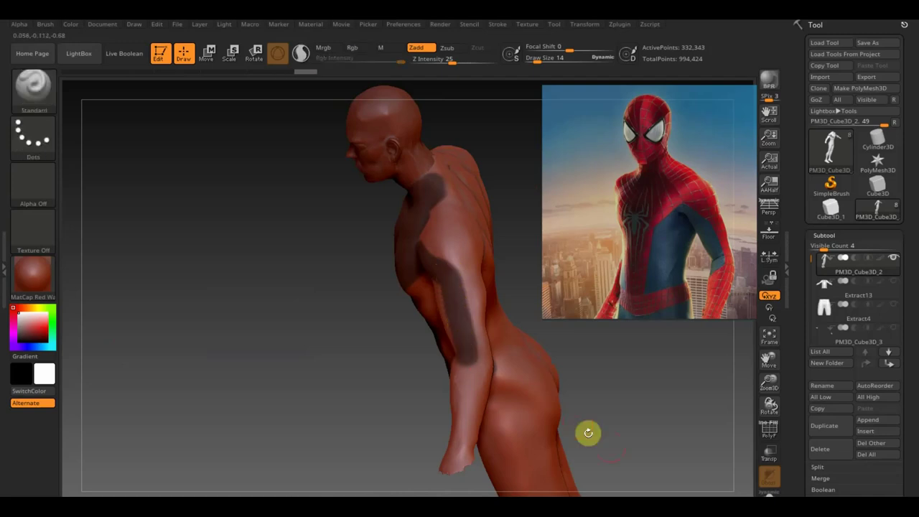
mouse_move(613, 445)
left_mouse_down()
mouse_move(679, 418)
mouse_move(528, 385)
mouse_move(496, 396)
mouse_move(527, 369)
mouse_move(550, 401)
mouse_move(513, 420)
mouse_move(545, 440)
left_mouse_up()
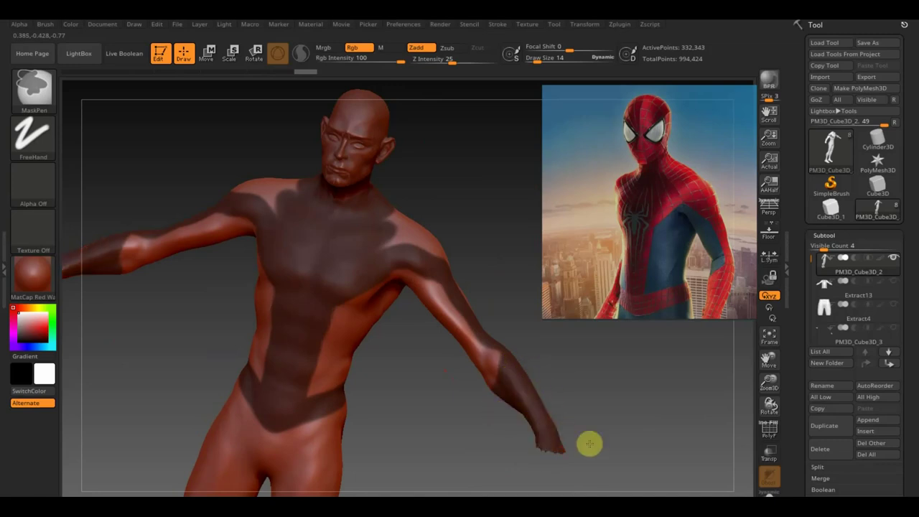
left_click_drag(642, 431, 519, 404)
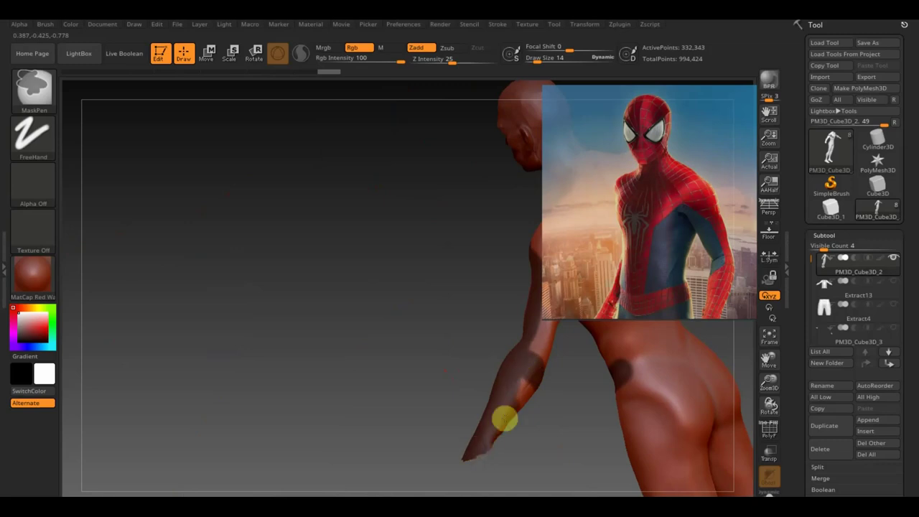
mouse_move(455, 400)
left_mouse_down()
mouse_move(452, 433)
mouse_move(281, 435)
mouse_move(306, 343)
mouse_move(400, 306)
mouse_move(409, 273)
mouse_move(346, 246)
mouse_move(365, 213)
mouse_move(375, 248)
left_mouse_up()
Extend the mask over the shoulders, upper back and upper arms
mouse_move(453, 263)
left_mouse_down()
mouse_move(405, 205)
mouse_move(334, 234)
mouse_move(279, 216)
left_mouse_up()
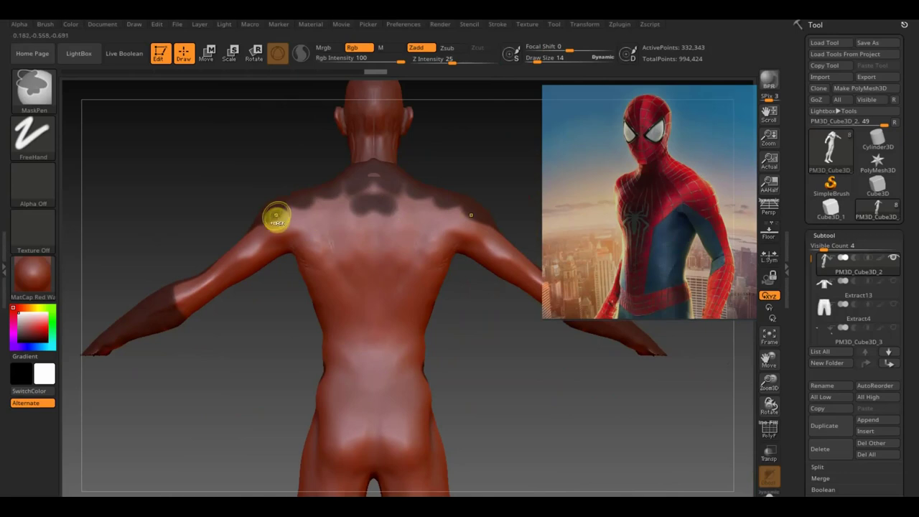
mouse_move(253, 223)
left_mouse_down("ctrl")
mouse_move(435, 205)
mouse_move(392, 180)
left_mouse_up("ctrl")
mouse_move(236, 386)
left_mouse_down()
mouse_move(230, 374)
mouse_move(337, 388)
mouse_move(308, 404)
mouse_move(449, 363)
left_mouse_up()
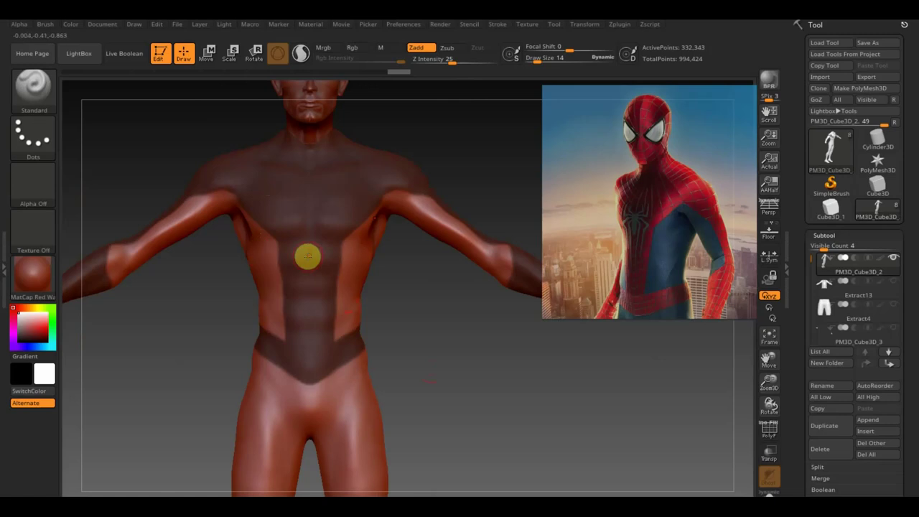
mouse_move(421, 333)
left_mouse_down("alt")
mouse_move(405, 287)
mouse_move(184, 313)
left_mouse_up("alt")
key("ctrl")
mouse_move(420, 296)
left_mouse_down()
mouse_move(491, 299)
mouse_move(424, 371)
left_mouse_up()
left_click_drag(415, 303, 470, 316)
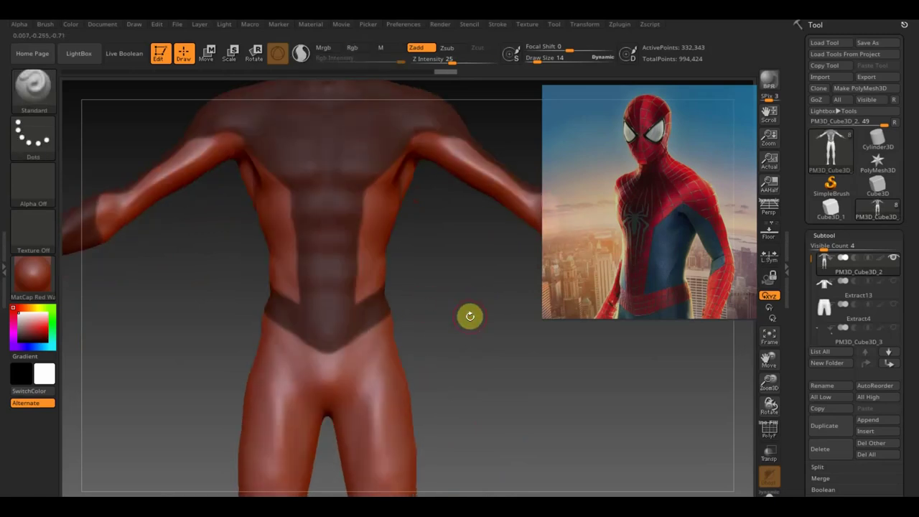
left_click_drag(484, 322, 474, 303)
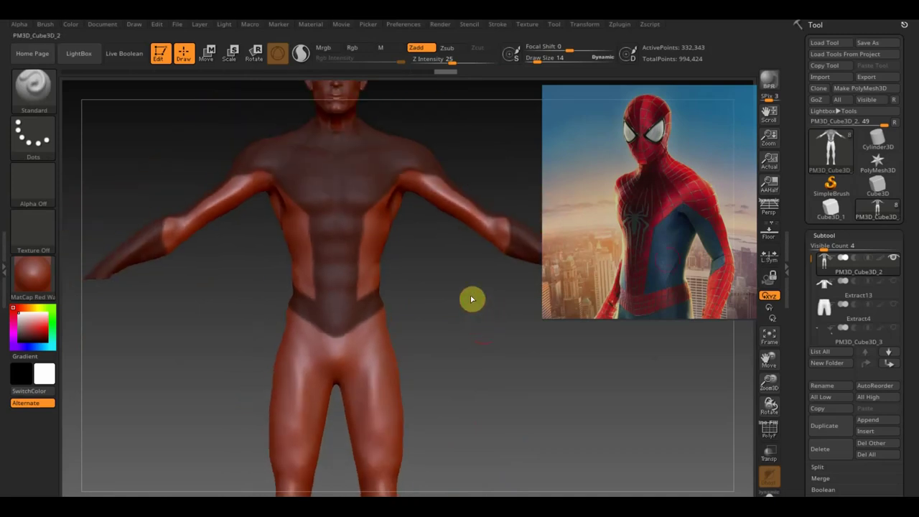
left_click_drag(910, 444, 911, 398)
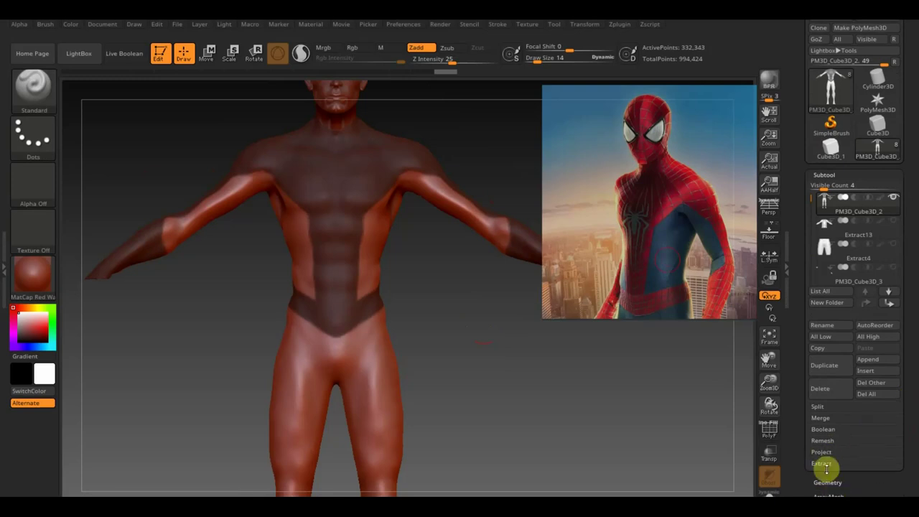
Extract the mask into a 0.02-thick shell, accept it as Extract2, and clear the mask
left_click(826, 464)
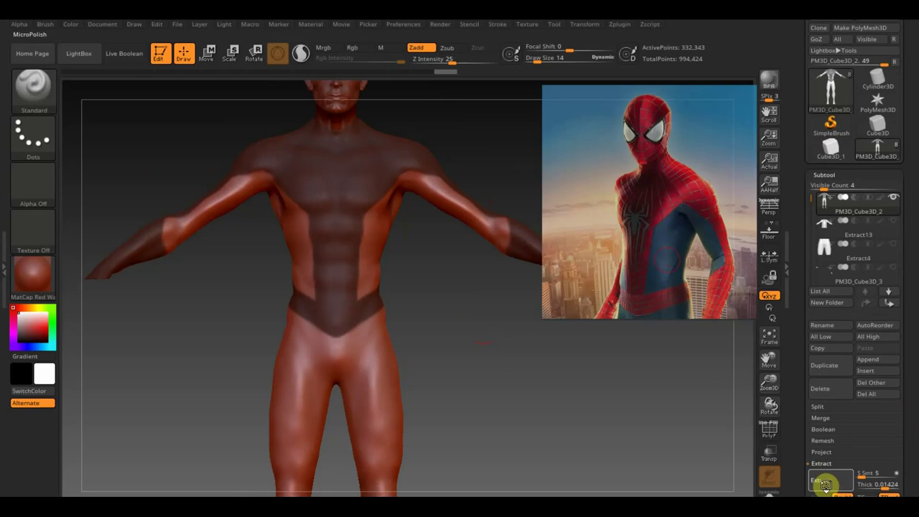
left_click(825, 486)
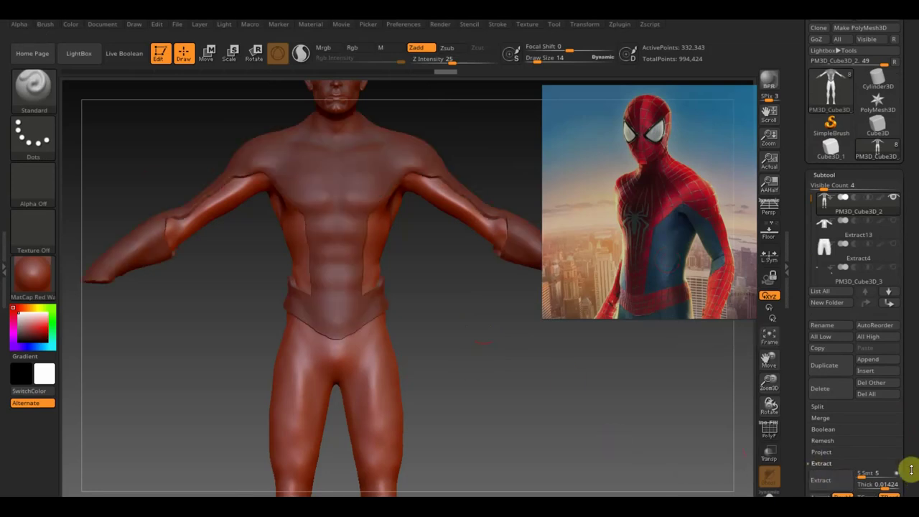
key("Return")
left_click(834, 484)
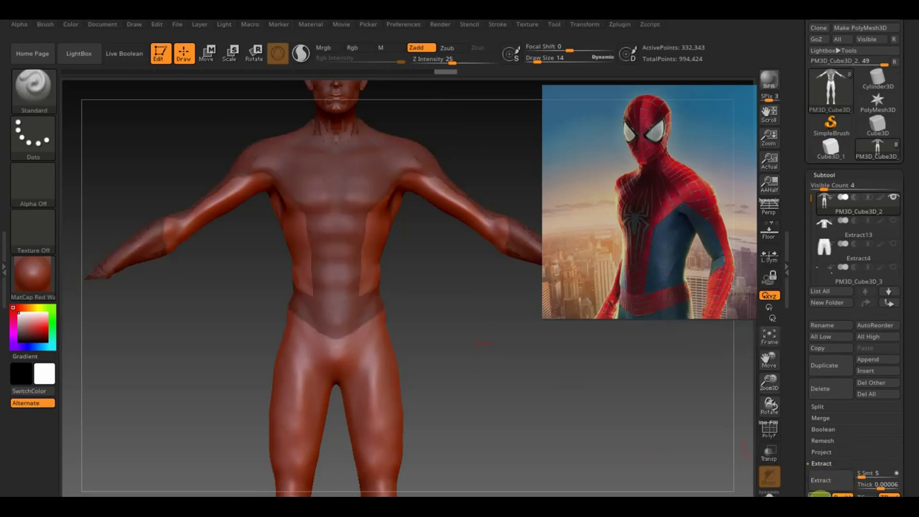
left_click(842, 495)
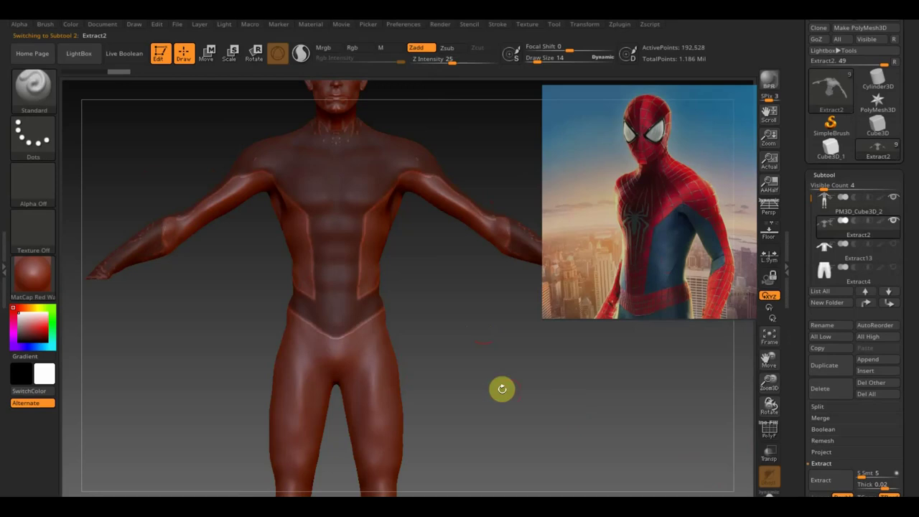
left_click(503, 348, "ctrl")
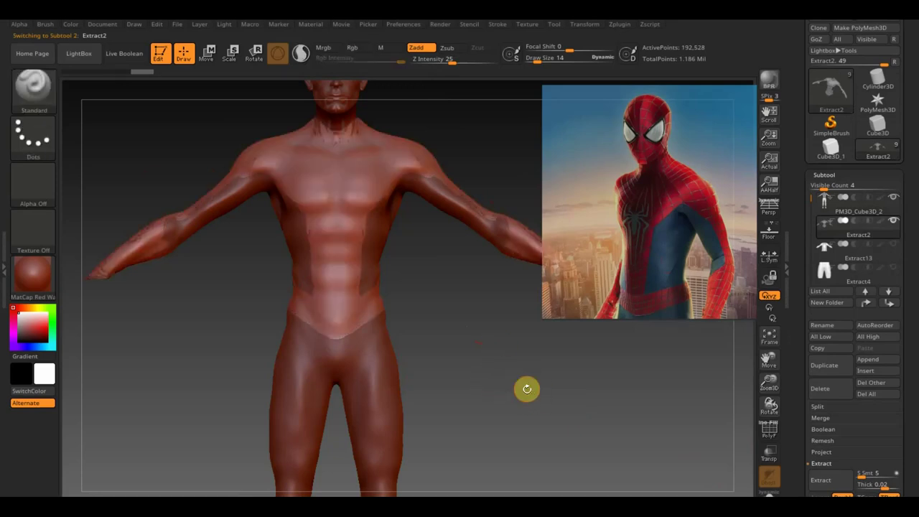
mouse_move(526, 388)
left_mouse_down()
mouse_move(558, 472)
mouse_move(552, 464)
left_mouse_up()
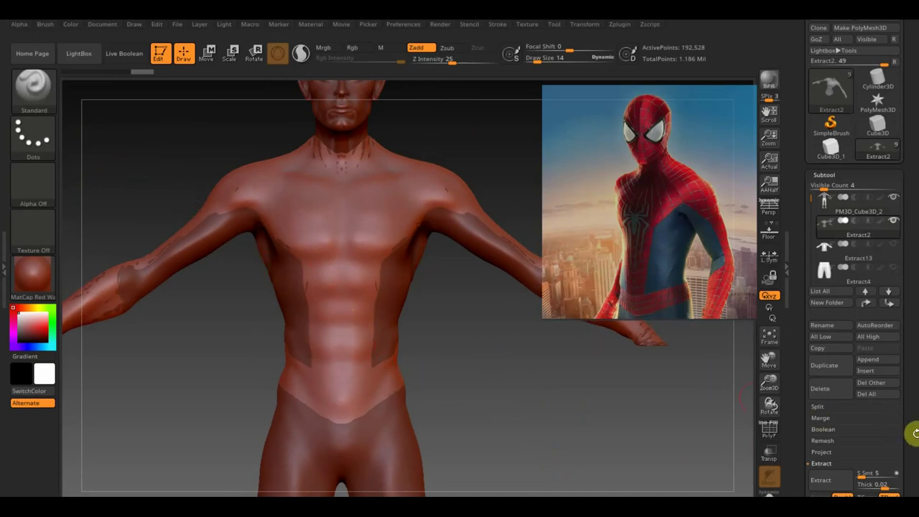
Turn on BackfaceMask in the brush's Auto Masking options
left_click(49, 89)
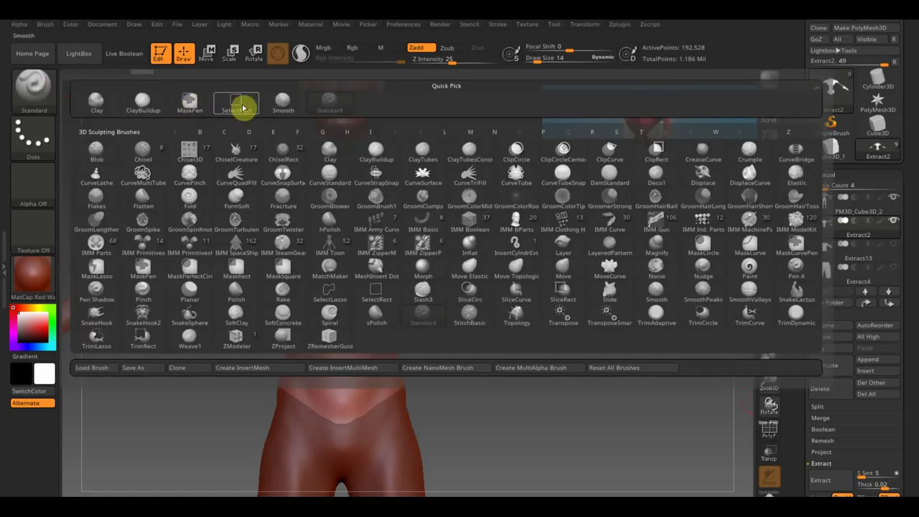
left_click(263, 111)
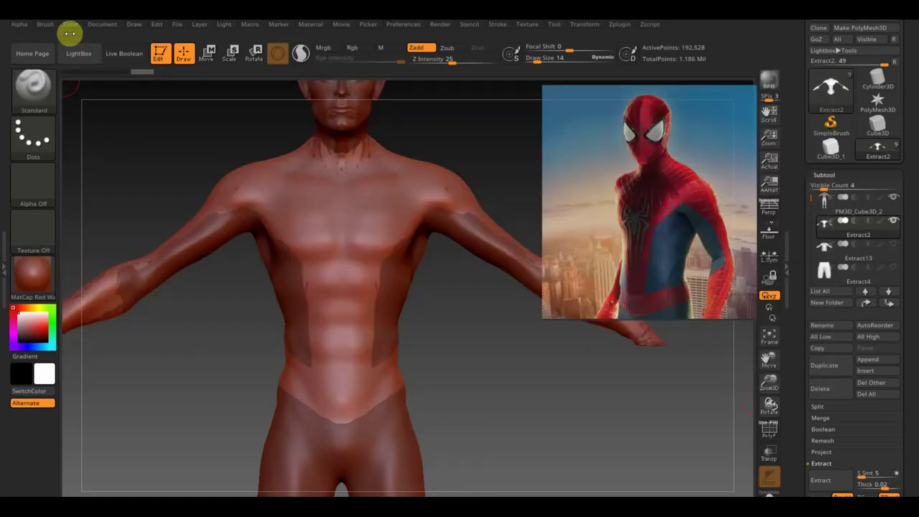
left_click(46, 25)
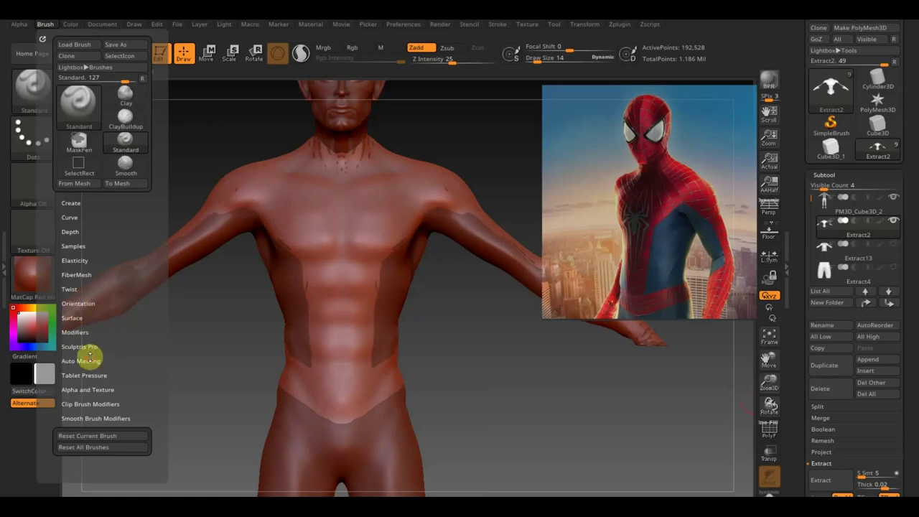
left_click(90, 357)
left_click_drag(127, 352, 133, 263)
left_click(80, 316)
Set the brush to Draw Size 2 and Z Intensity 20
left_click_drag(537, 59, 529, 58)
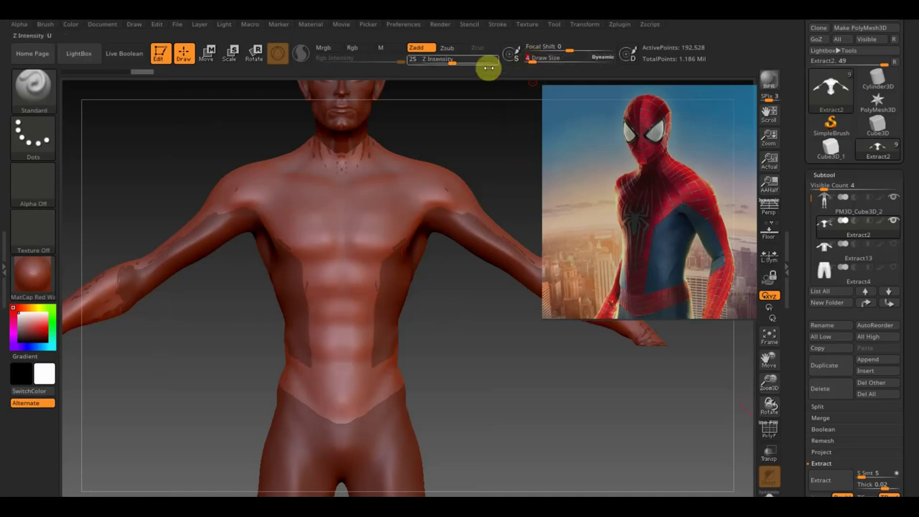
left_click_drag(452, 60, 444, 65)
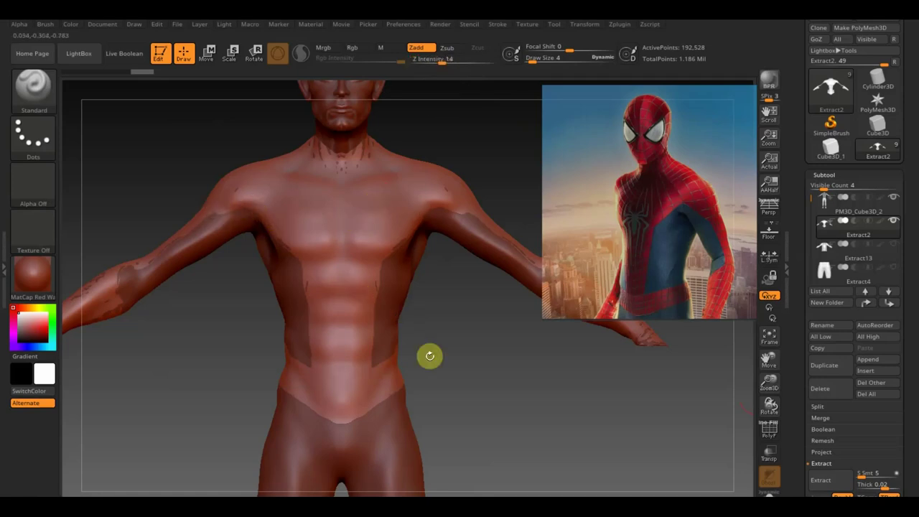
scroll(265, 241, "up", 3)
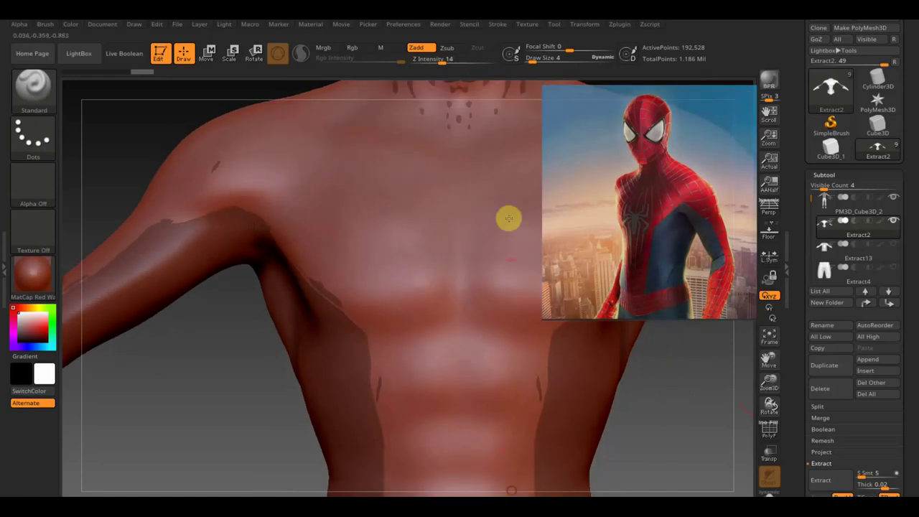
left_click_drag(529, 60, 529, 61)
left_click_drag(444, 61, 464, 60)
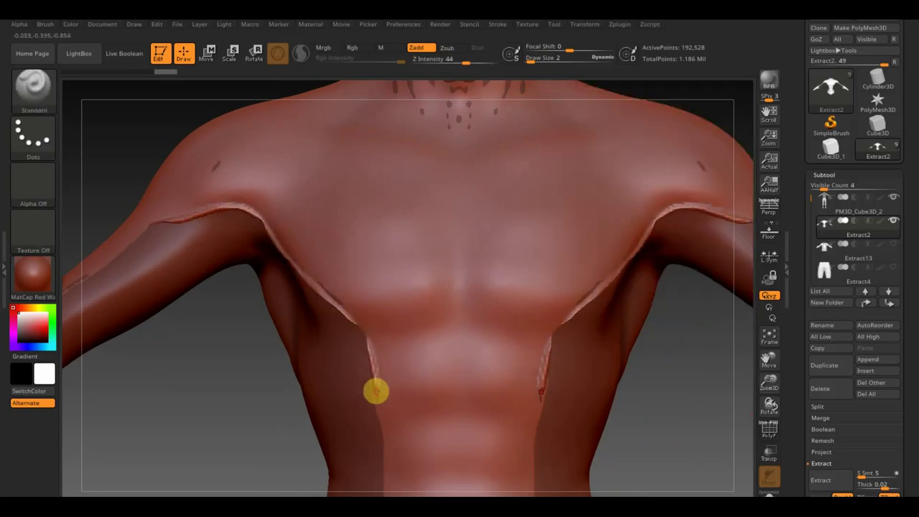
left_click_drag(376, 388, 657, 423)
left_click_drag(466, 61, 448, 60)
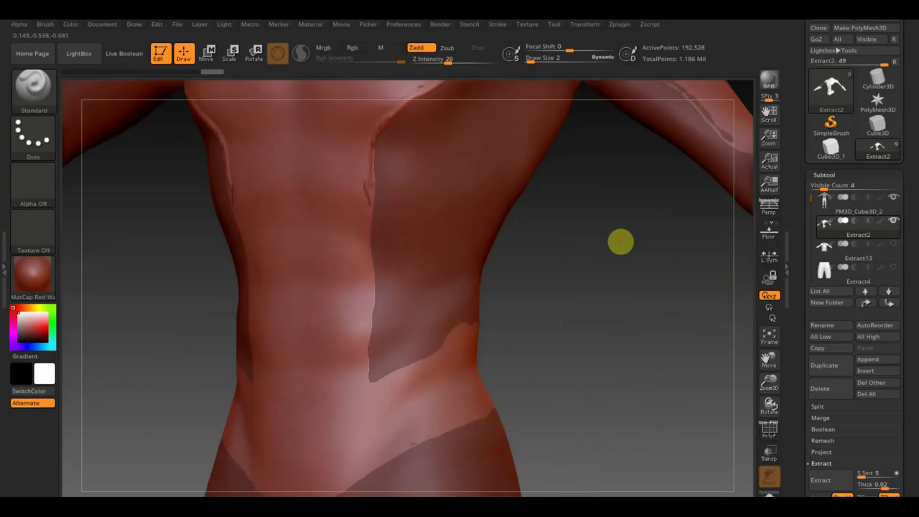
Trace a fine raised seam along the shell edge down the torso side, then inspect it
left_click_drag(374, 152, 366, 351)
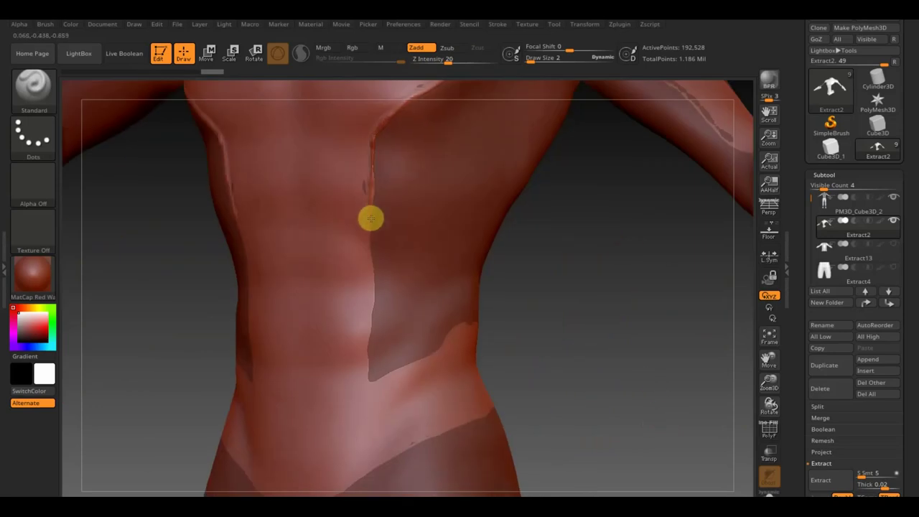
mouse_move(371, 181)
left_mouse_down()
mouse_move(365, 349)
mouse_move(400, 369)
mouse_move(490, 323)
left_mouse_up()
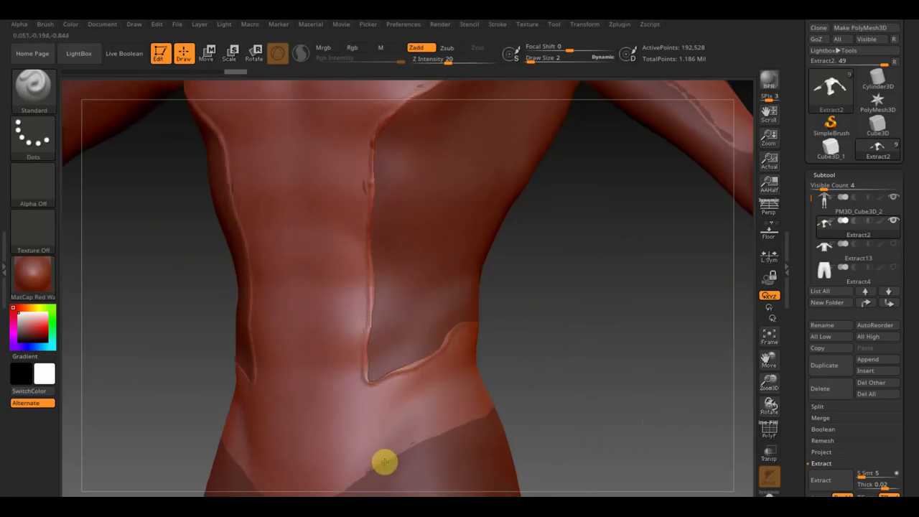
left_click_drag(526, 415, 524, 384)
left_click_drag(416, 419, 511, 390)
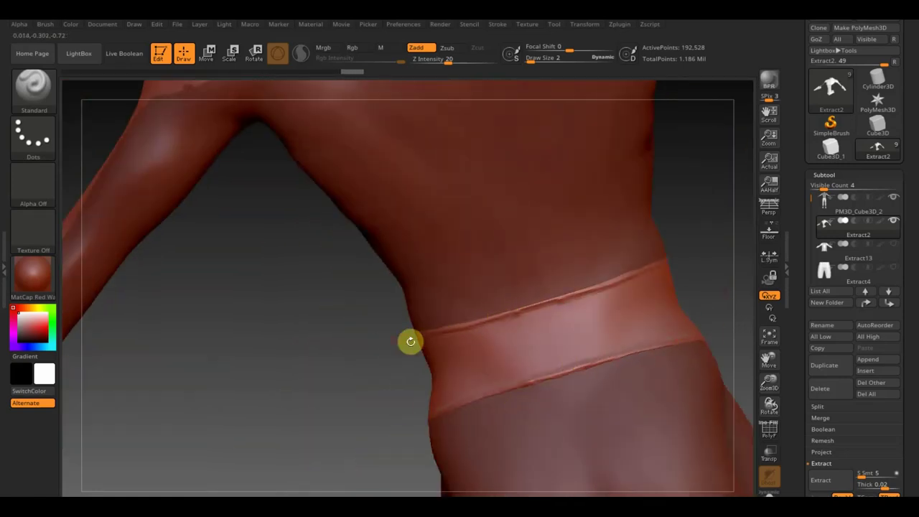
left_click_drag(410, 340, 499, 321)
mouse_move(626, 435)
left_mouse_down()
mouse_move(620, 395)
mouse_move(419, 471)
mouse_move(574, 400)
mouse_move(324, 313)
mouse_move(57, 304)
mouse_move(384, 151)
left_mouse_up()
left_click_drag(260, 299, 212, 262)
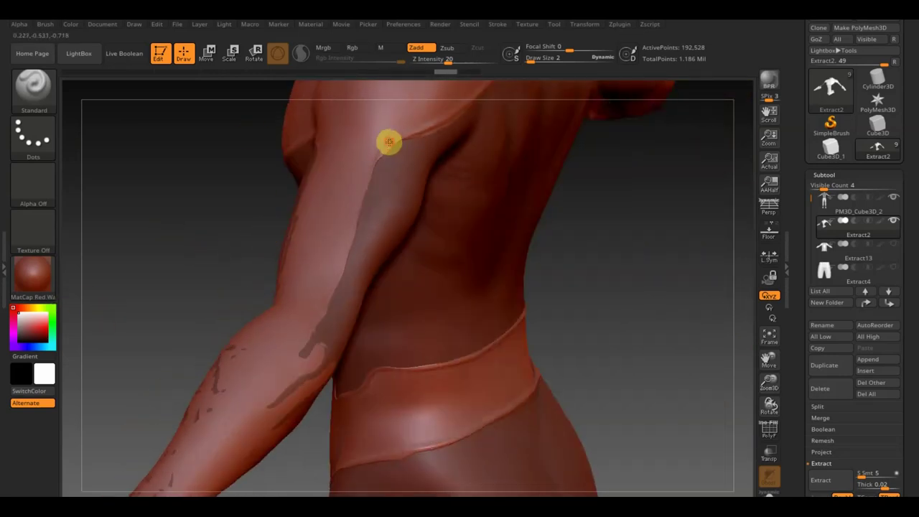
left_click_drag(337, 369, 302, 148)
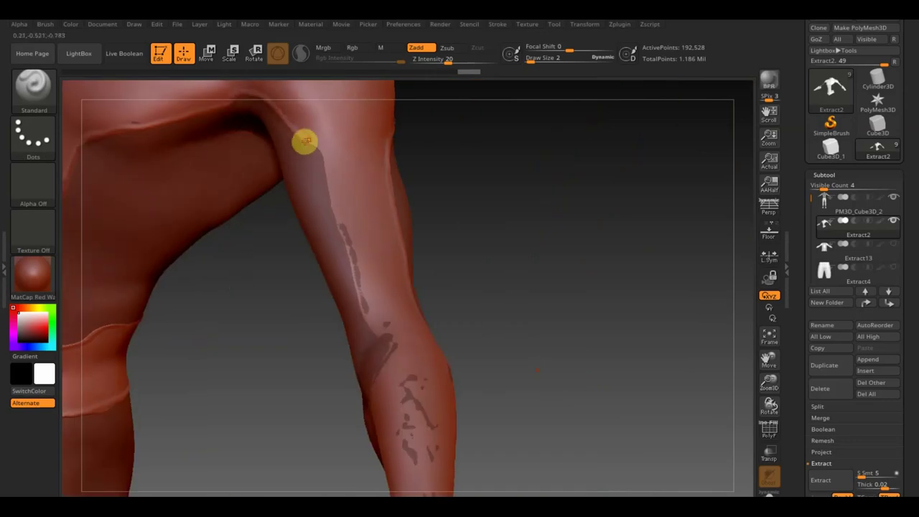
mouse_move(373, 328)
left_mouse_down()
mouse_move(551, 302)
mouse_move(419, 413)
mouse_move(568, 279)
mouse_move(437, 398)
left_mouse_up()
mouse_move(353, 410)
left_mouse_down()
mouse_move(369, 395)
mouse_move(396, 309)
mouse_move(346, 359)
left_mouse_up()
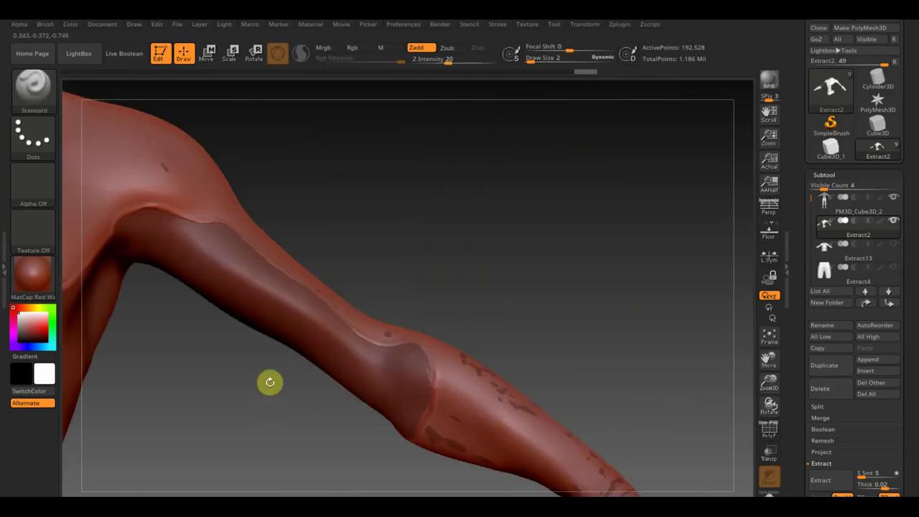
key("f")
mouse_move(255, 430)
left_mouse_down("alt")
mouse_move(365, 438)
mouse_move(501, 270)
mouse_move(548, 297)
mouse_move(538, 312)
mouse_move(531, 287)
mouse_move(538, 358)
mouse_move(445, 283)
mouse_move(517, 430)
mouse_move(468, 381)
left_mouse_up("alt")
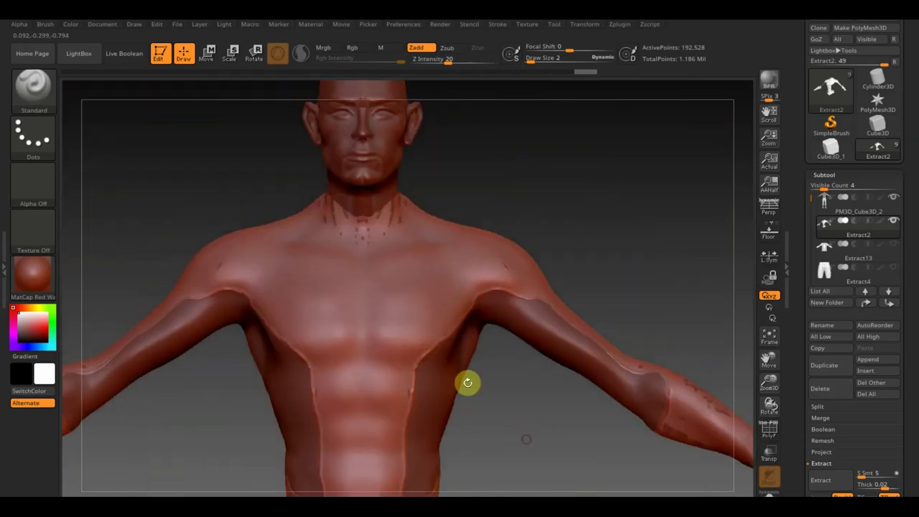
key("shift")
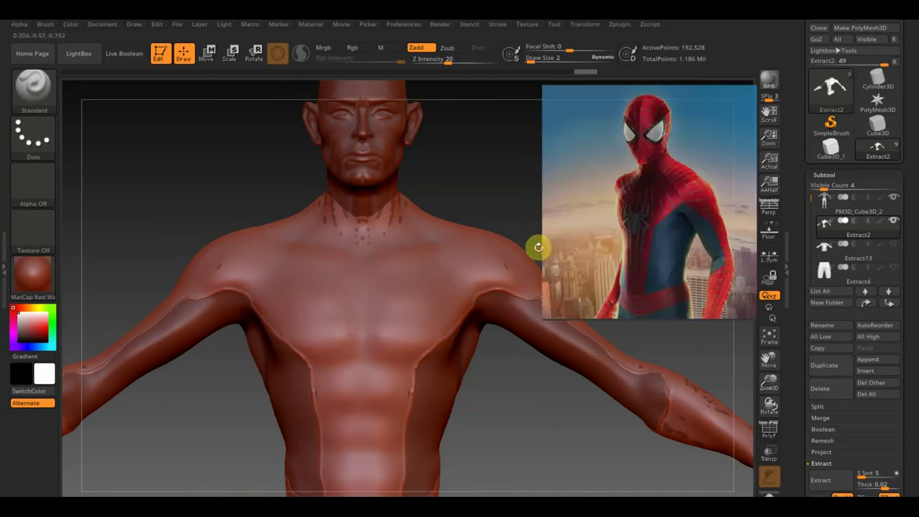
key("shift")
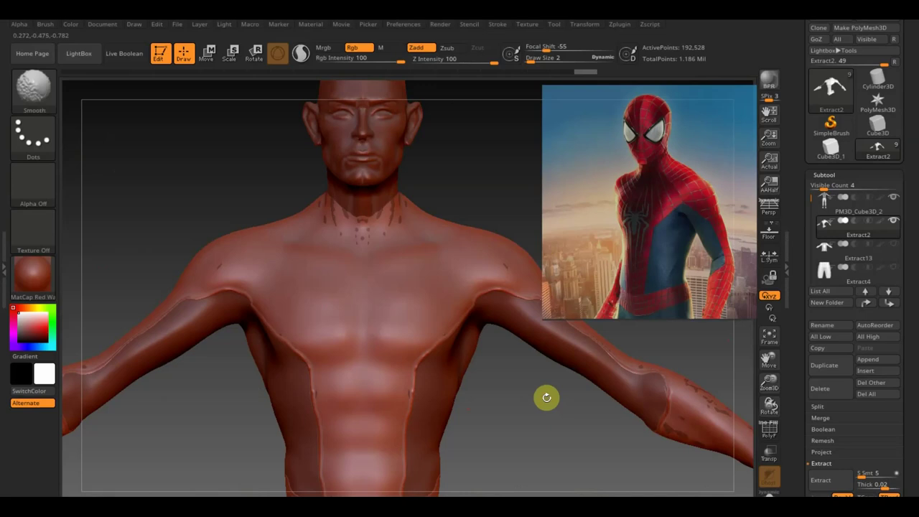
key("shift+z")
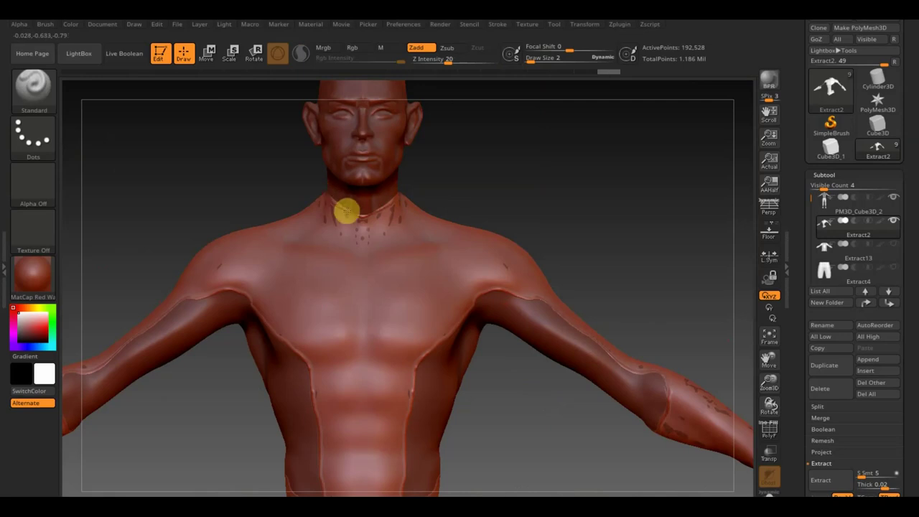
left_click_drag(483, 188, 378, 208)
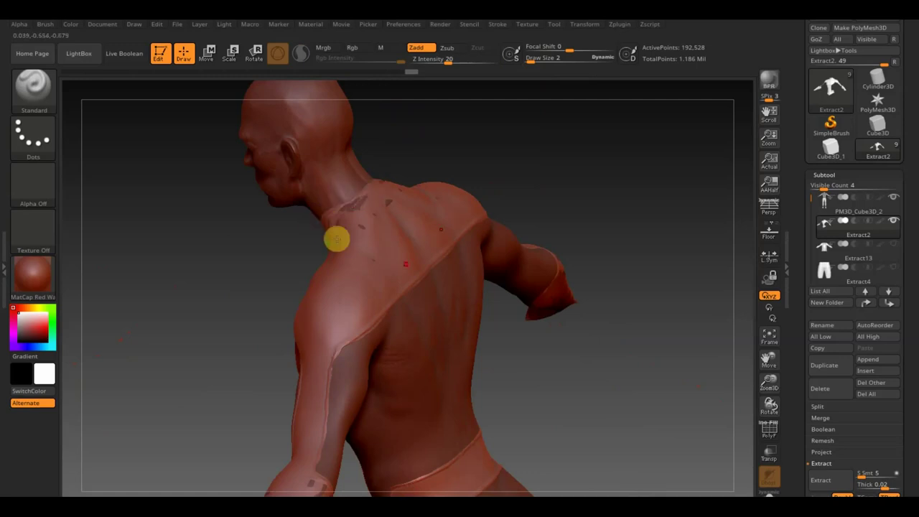
left_click_drag(619, 343, 653, 346, "shift")
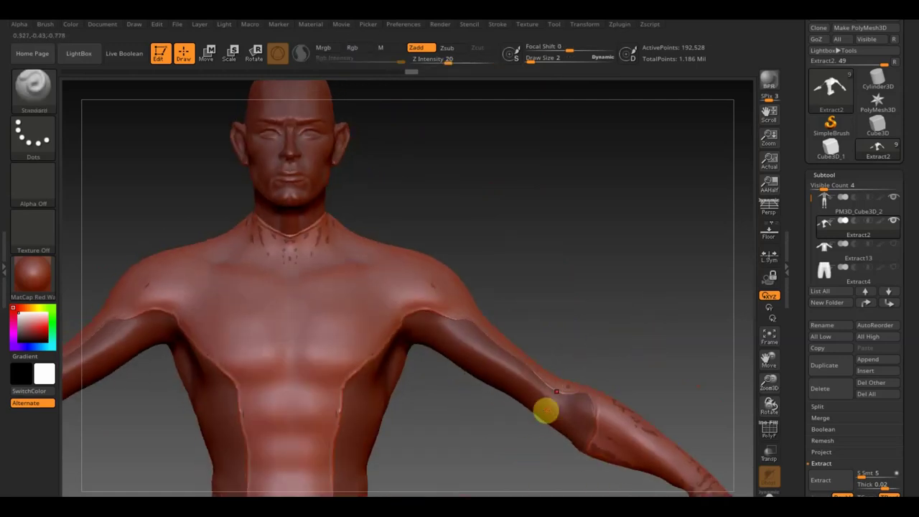
left_click_drag(513, 447, 449, 292, "alt")
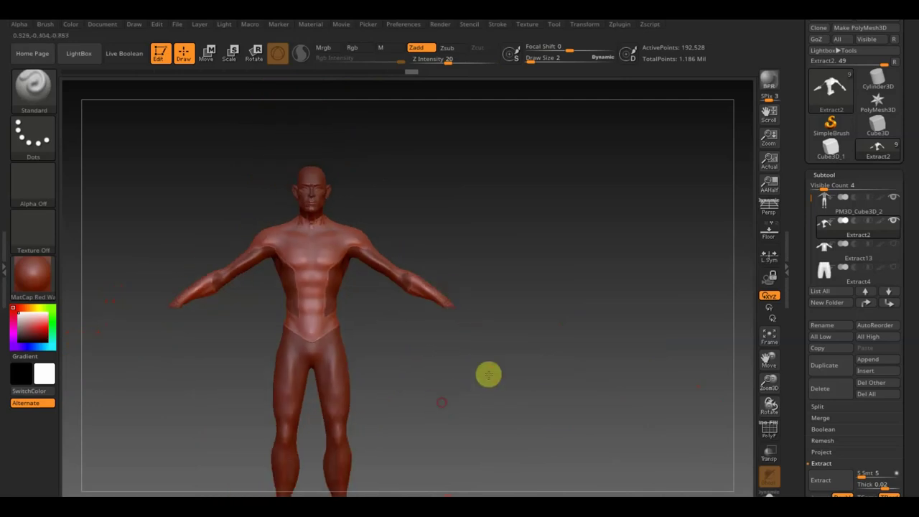
left_click_drag(438, 402, 503, 335, "alt")
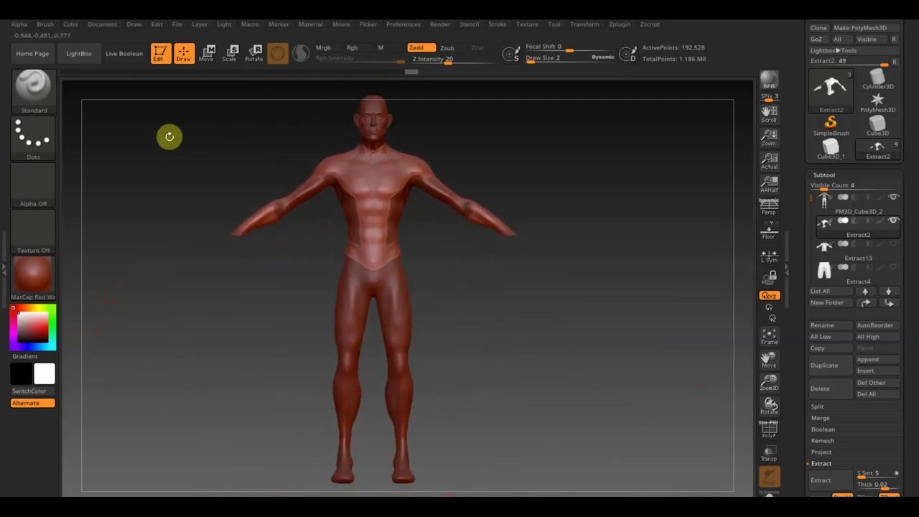
Save the project as ZBrushProjectпитер.ZPR in the питер паркер folder, replacing the existing file
left_click(180, 26)
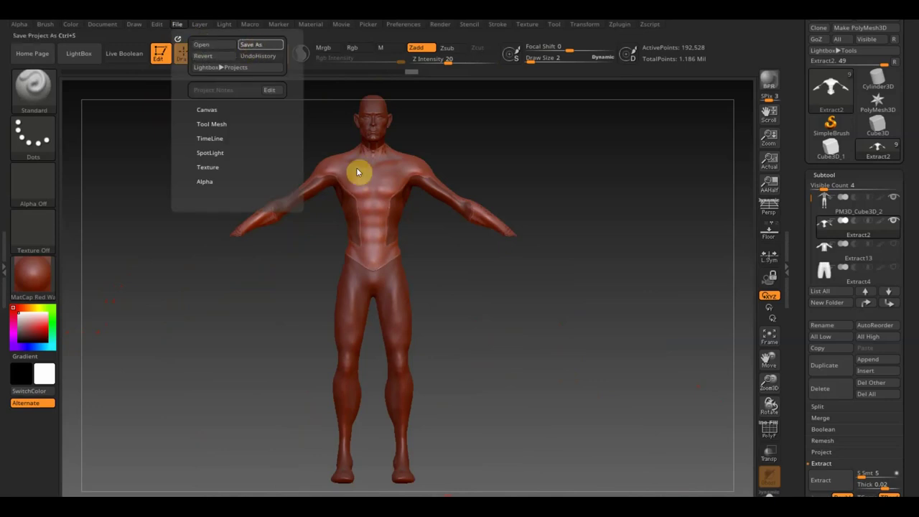
left_click(455, 314)
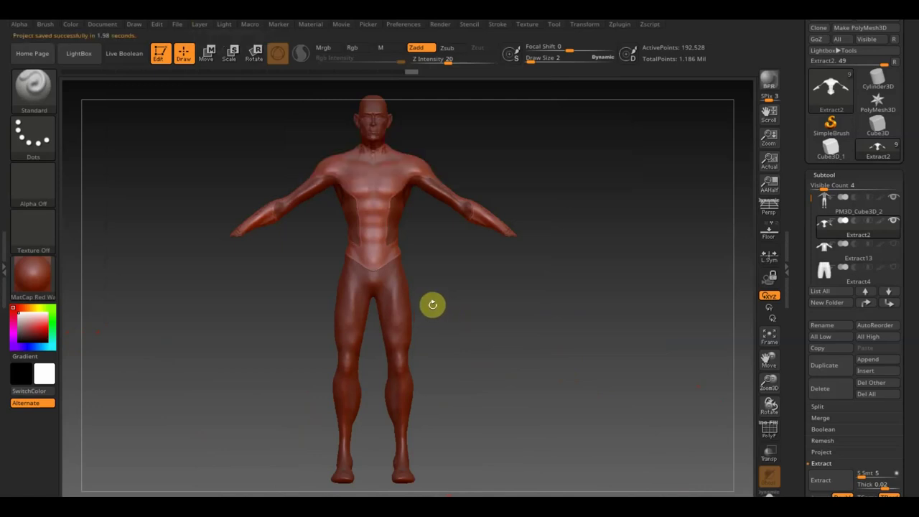
left_click(176, 24)
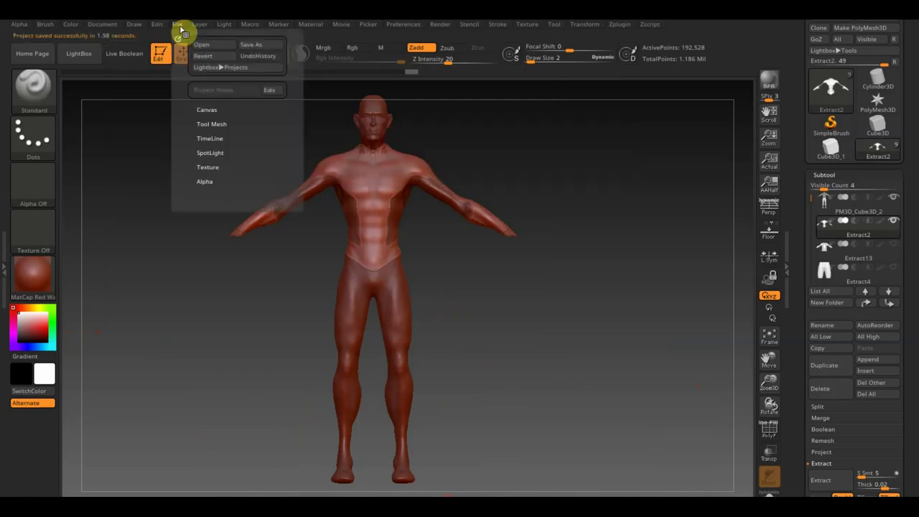
left_click(249, 49)
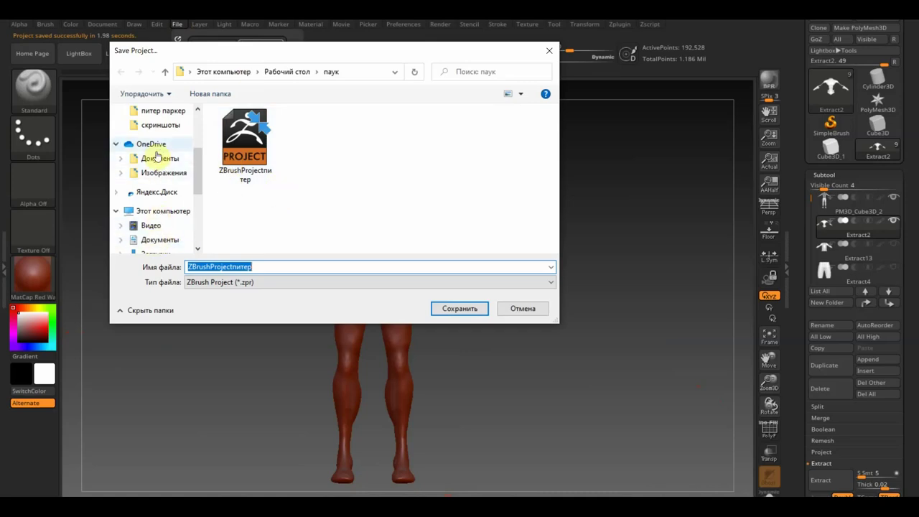
left_click(165, 111)
left_click(457, 309)
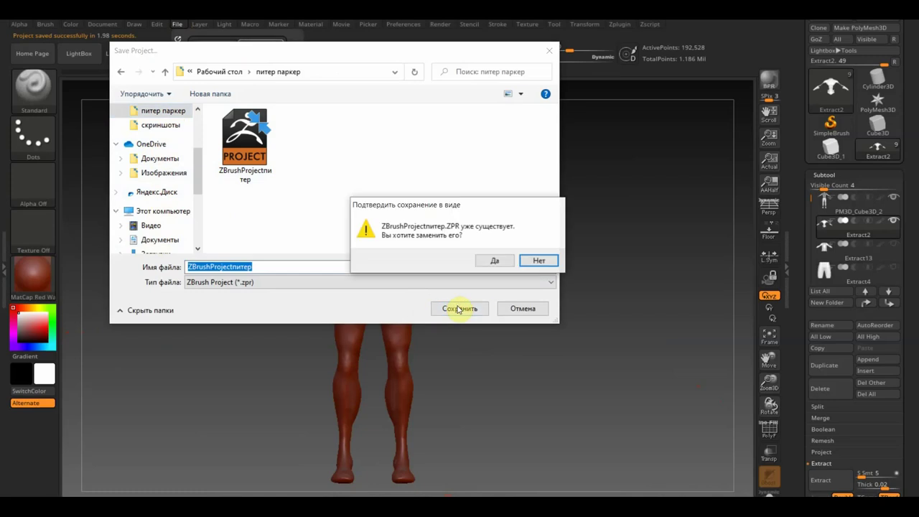
left_click(493, 259)
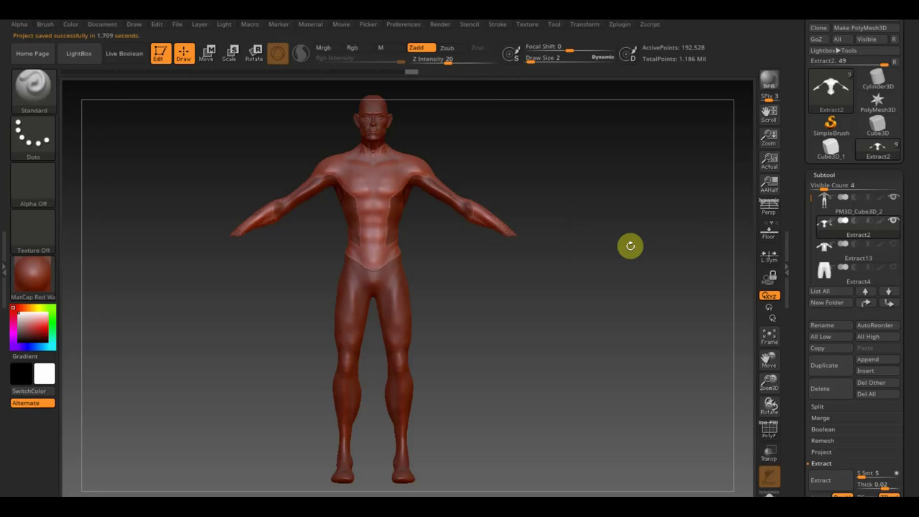
Hide the hoodie and other clothing so only the PM3D_Cube3D_2 body is visible
left_click(894, 220)
left_click(894, 221)
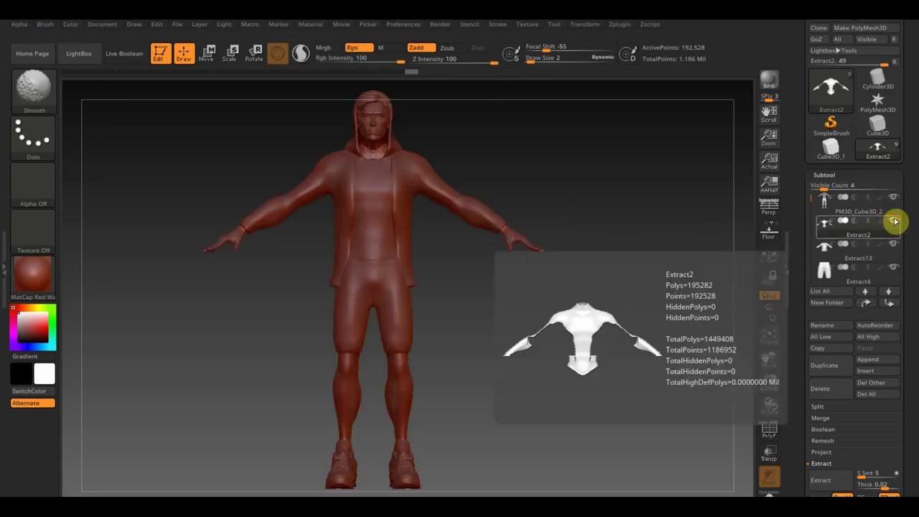
left_click(896, 245)
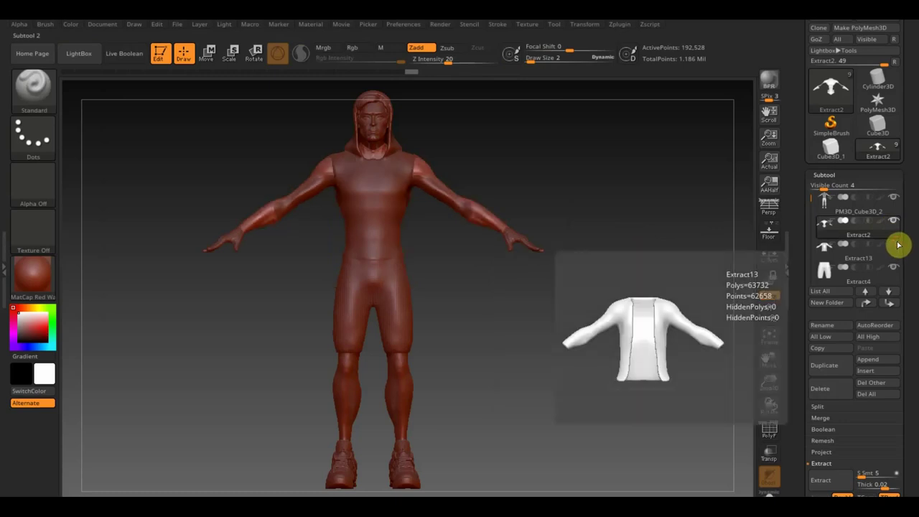
left_click(889, 291)
mouse_move(854, 270)
mouse_move(484, 240)
left_mouse_down()
mouse_move(527, 171)
mouse_move(546, 194)
mouse_move(525, 158)
mouse_move(575, 164)
left_mouse_up()
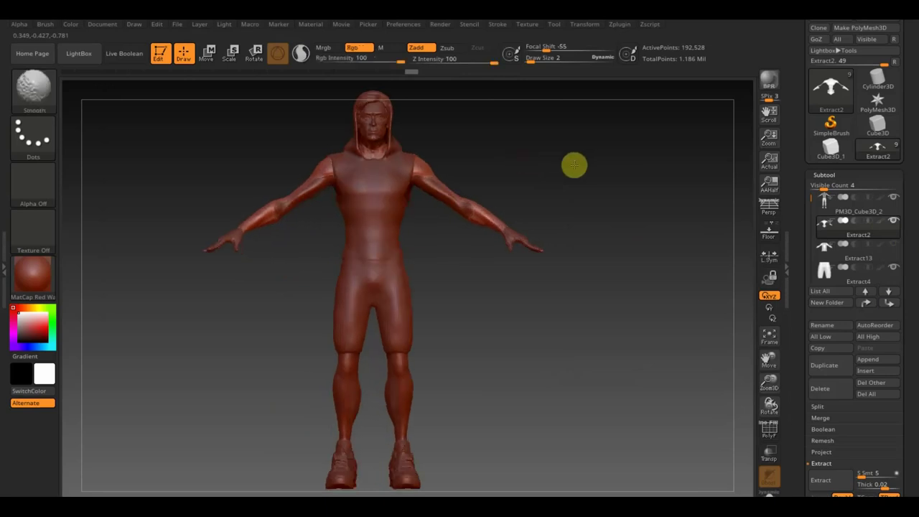
left_click(827, 201)
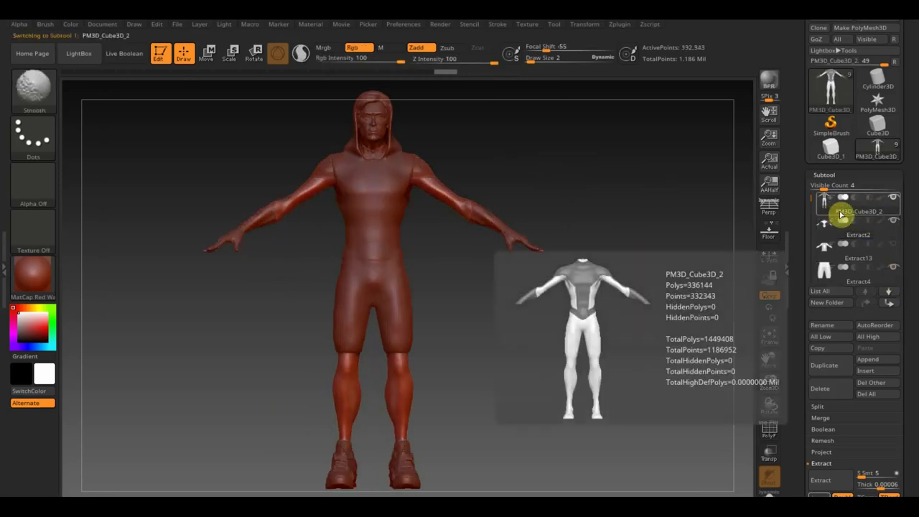
left_click(893, 199, "shift")
left_click(893, 201, "shift")
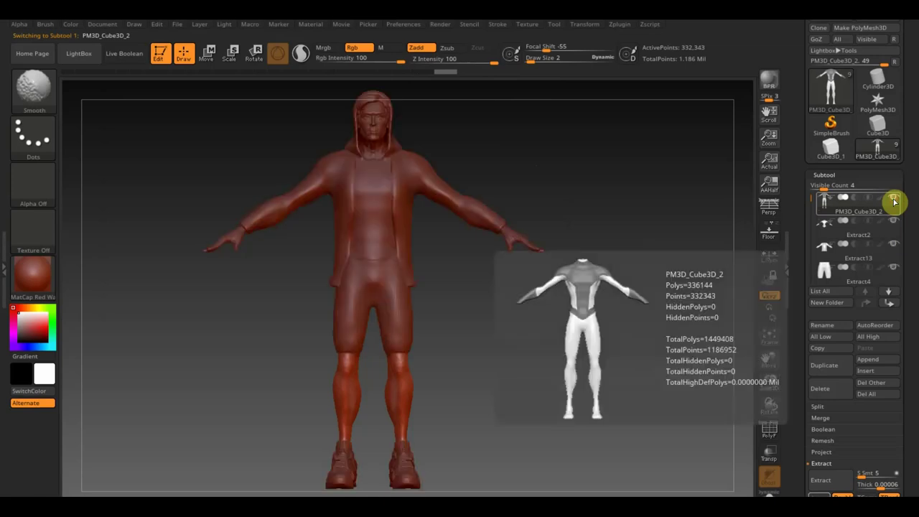
left_click(893, 201, "shift")
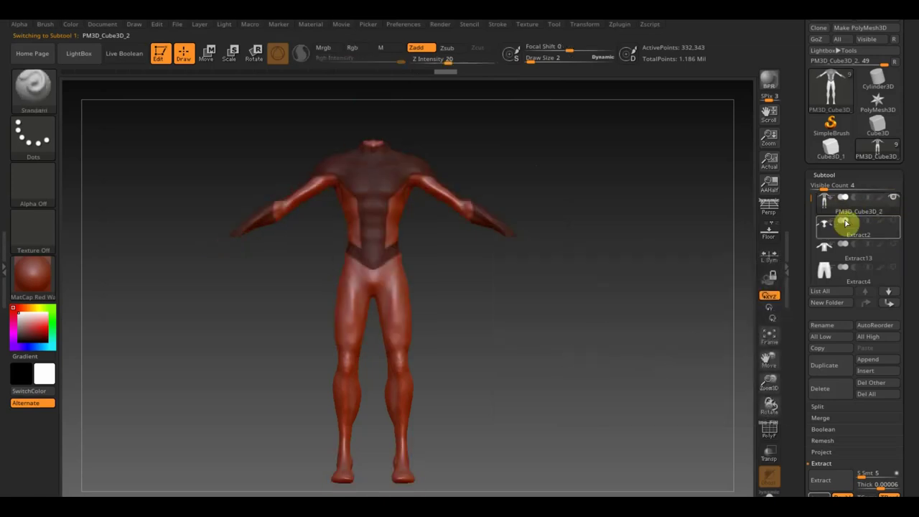
Clear the mask from the body's chest and arms, then select the Extract2 shell
key("ctrl")
left_click_drag(623, 208, 634, 248, "ctrl")
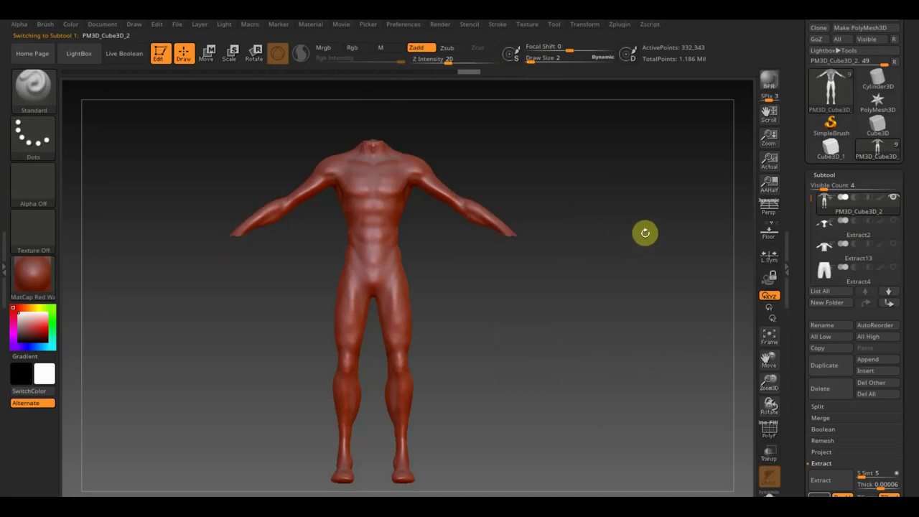
left_click(830, 227)
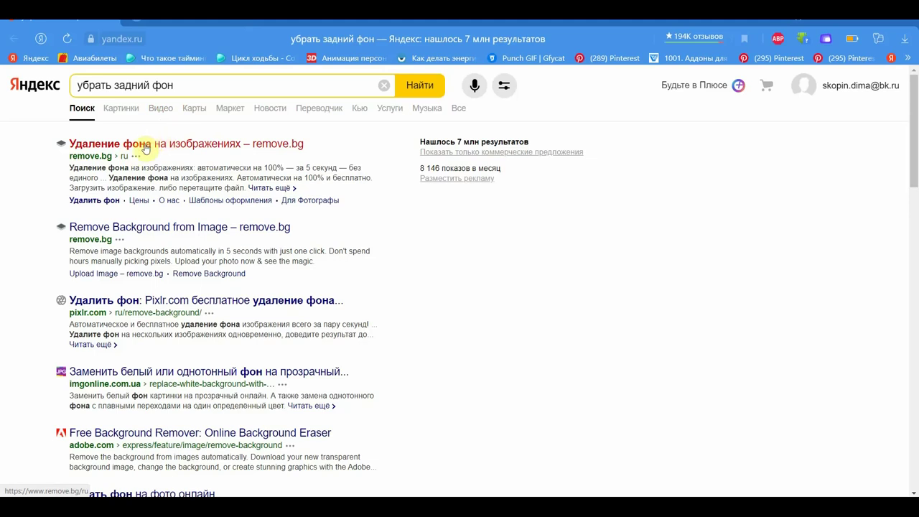
Open the remove.bg result from the 'убрать задний фон' search results
left_click(145, 145)
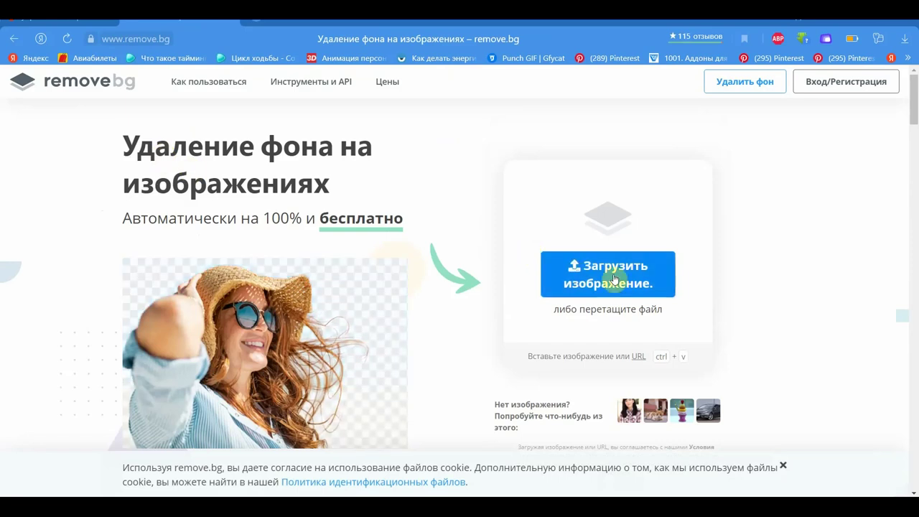
Upload the tall red spider emblem image 'i' from Desktop > паук to remove.bg
left_click(624, 286)
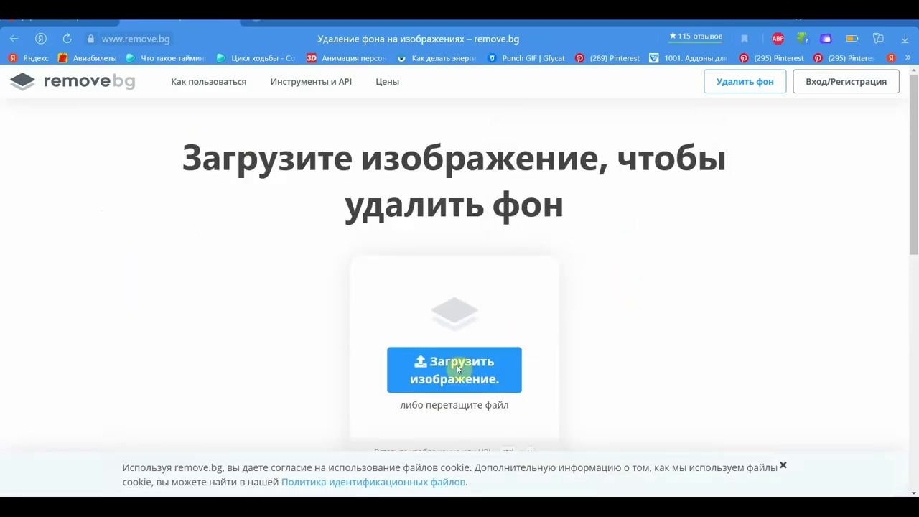
left_click(457, 369)
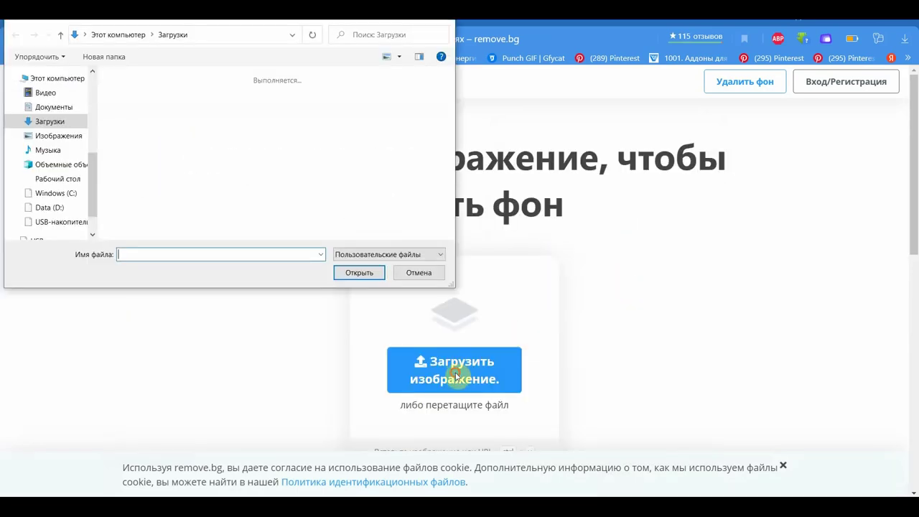
left_click(49, 179)
double_click(140, 184)
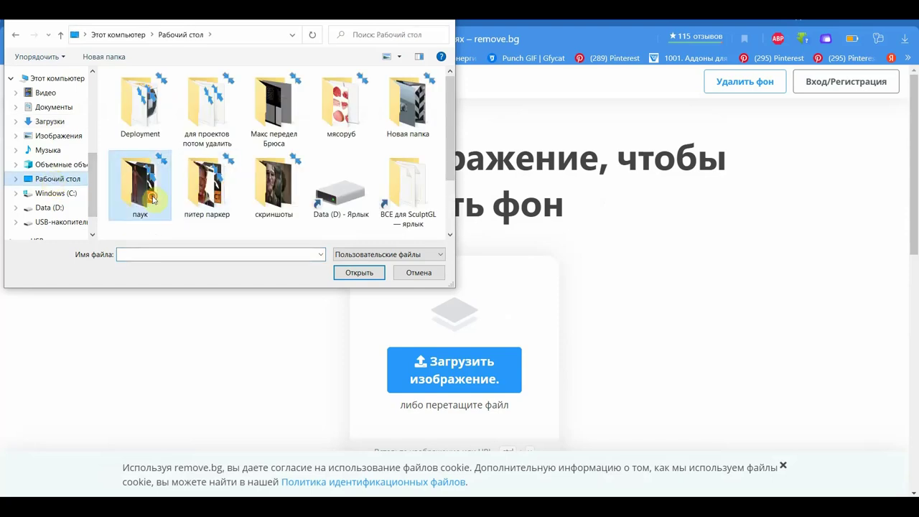
mouse_move(206, 190)
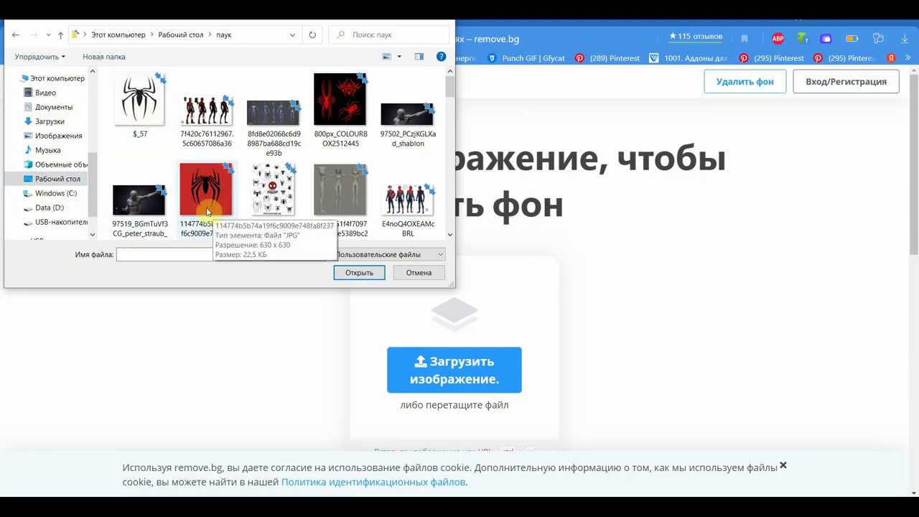
left_click(219, 196)
scroll(215, 196, "down", 5)
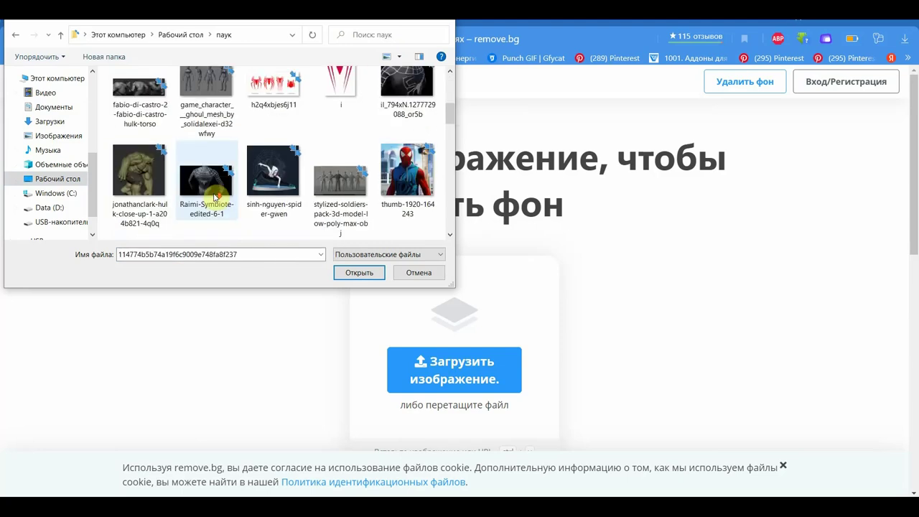
scroll(214, 196, "up", 1)
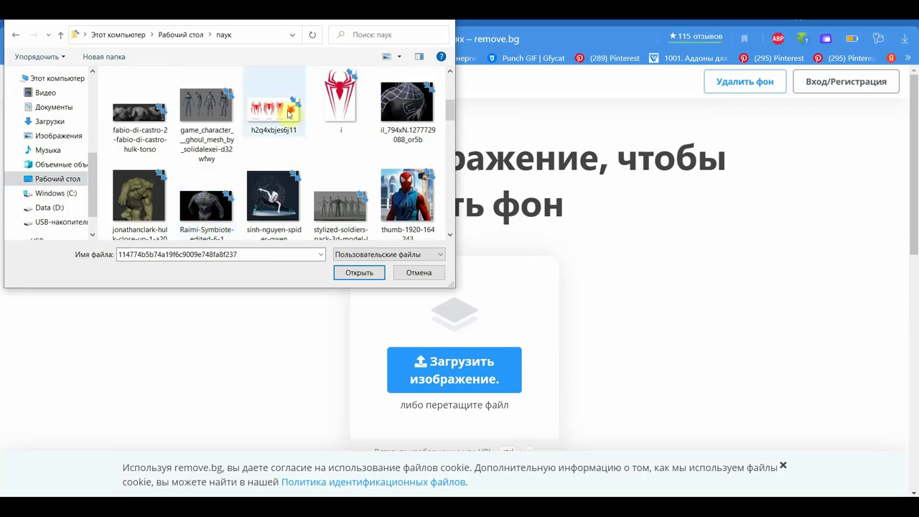
left_click(280, 113)
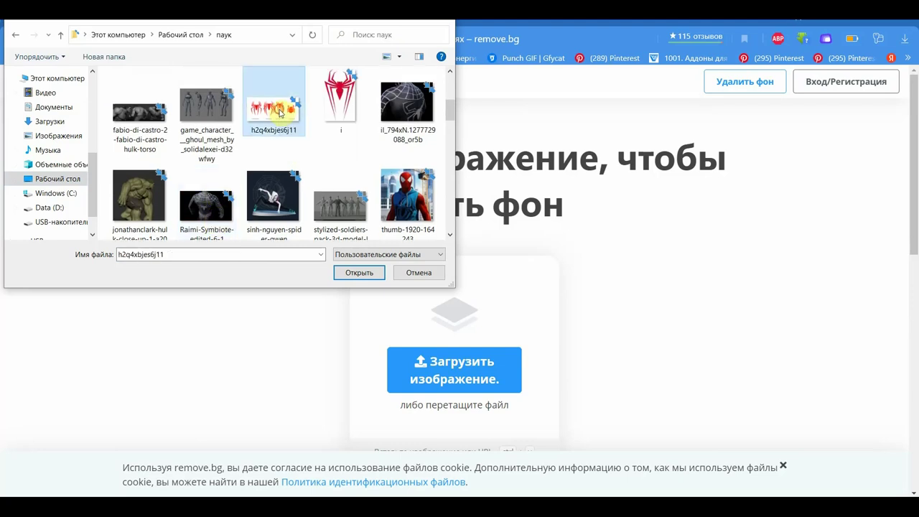
left_click(338, 115)
left_click(358, 272)
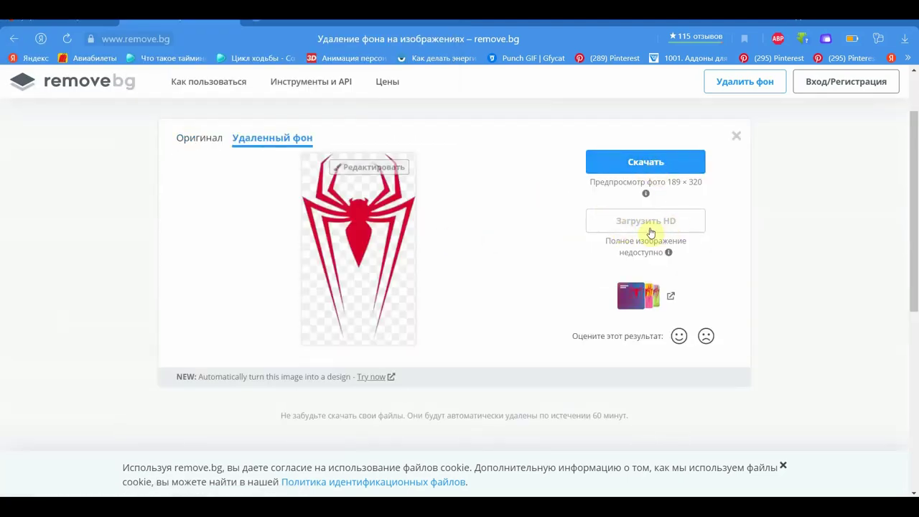
Download the transparent spider emblem and return to ZBrush
left_click(637, 165)
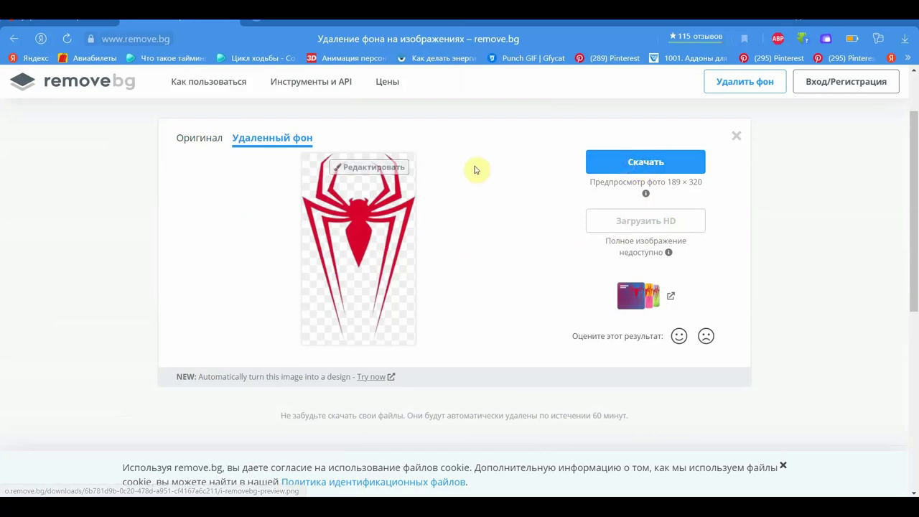
left_click(643, 162)
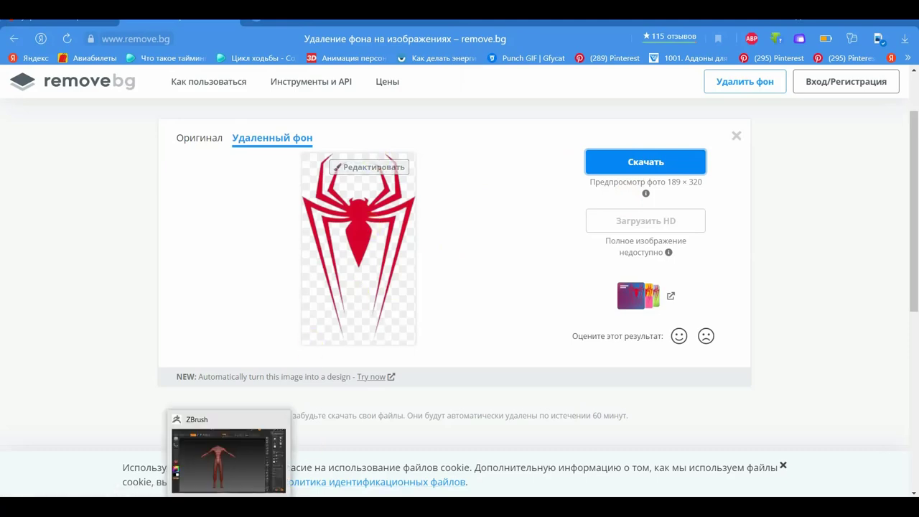
left_click(229, 459)
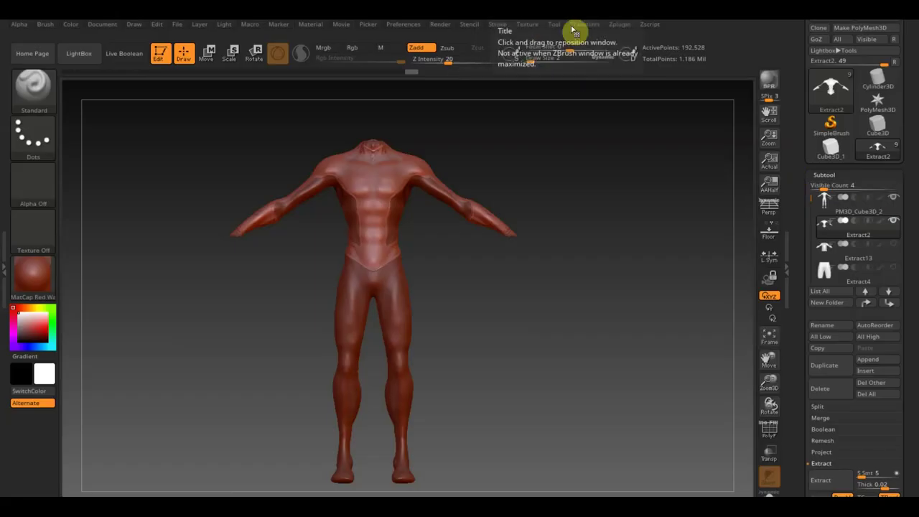
Import i-removebg-preview from the Загрузки folder as a texture
left_click(529, 26)
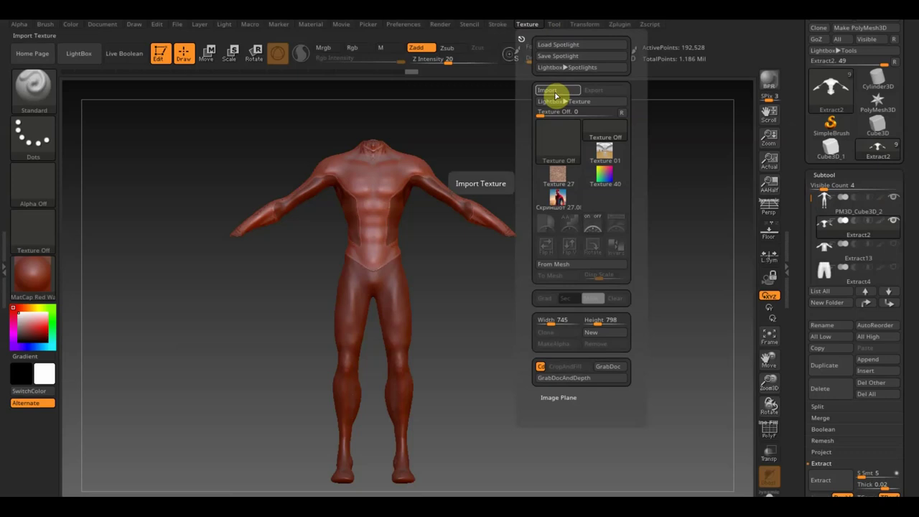
left_click(557, 94)
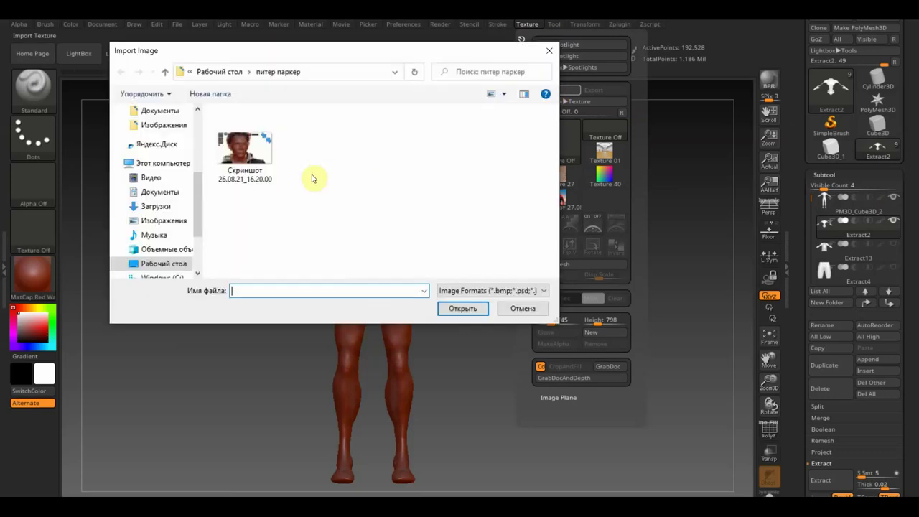
left_click(151, 178)
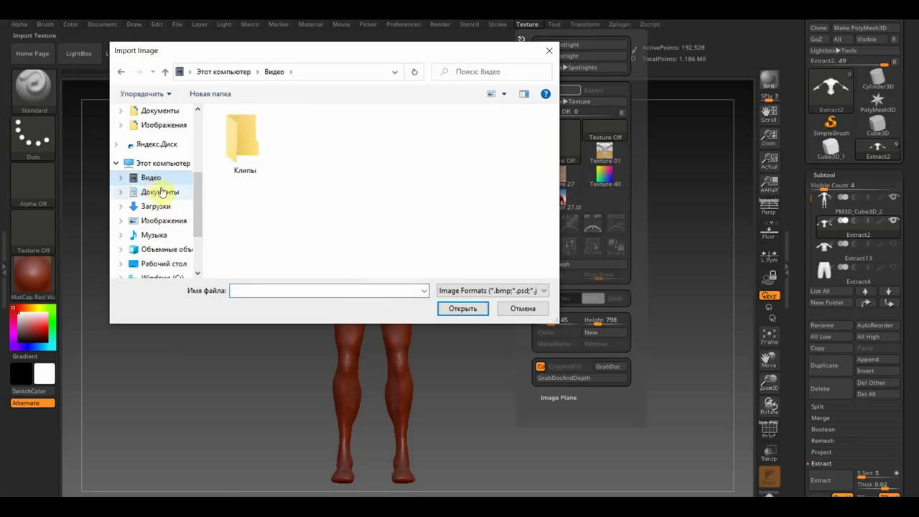
left_click(155, 206)
left_click(255, 153)
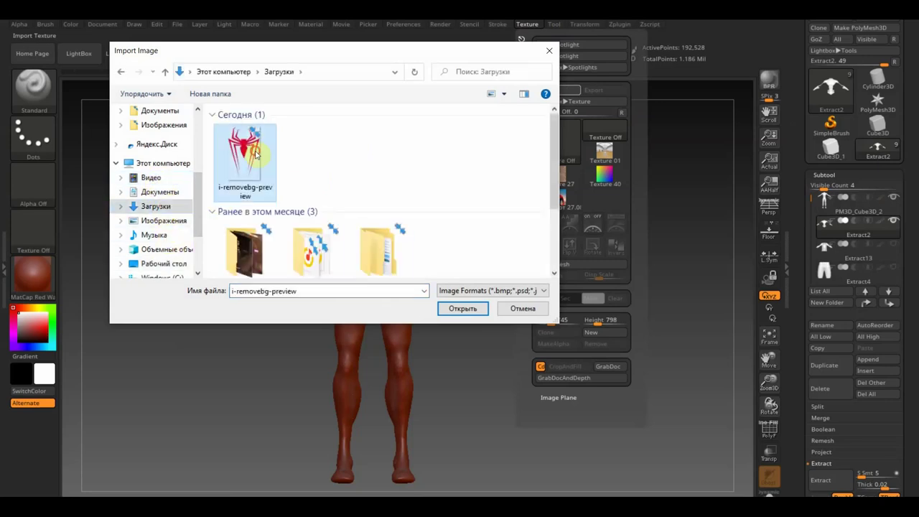
left_click(462, 308)
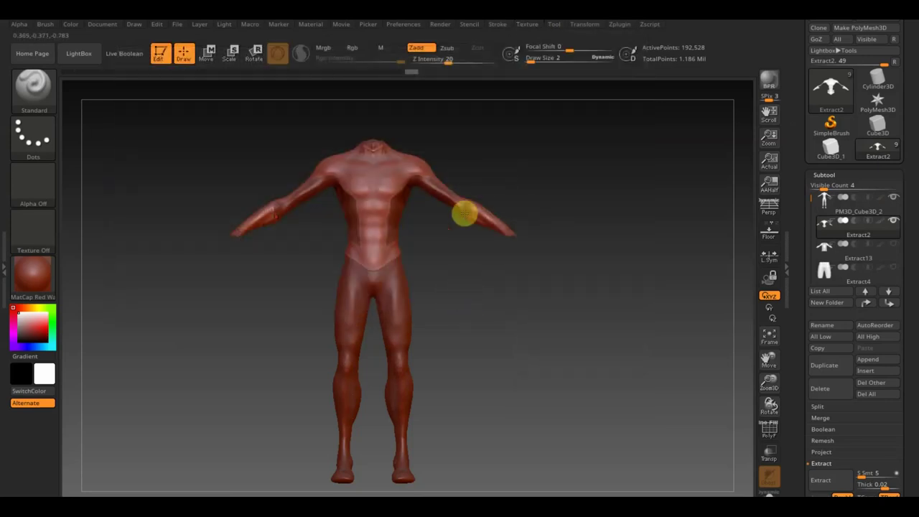
Scale the spider emblem down and centre it over the chest, adjusting the Spider-Man reference
left_click_drag(452, 210, 396, 187)
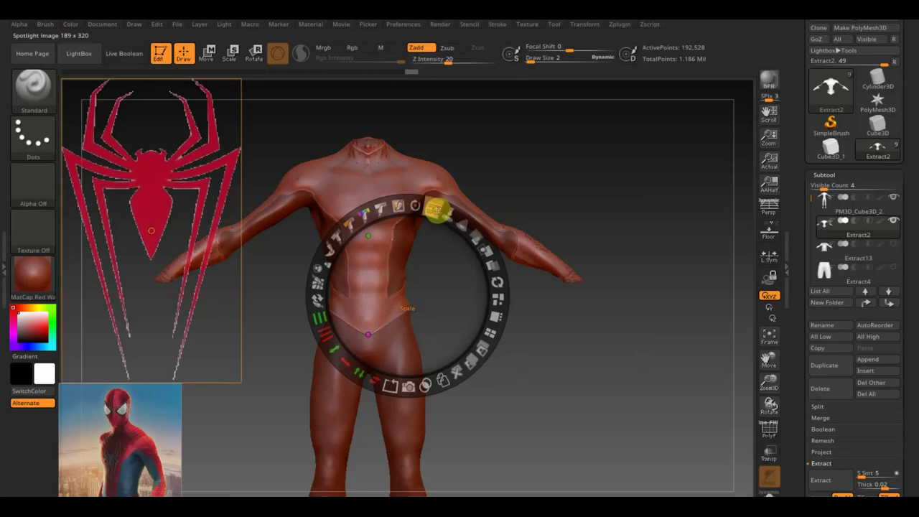
mouse_move(419, 218)
left_mouse_down()
mouse_move(435, 232)
mouse_move(567, 233)
mouse_move(573, 206)
mouse_move(500, 171)
left_mouse_up()
mouse_move(562, 265)
left_mouse_down()
mouse_move(529, 261)
mouse_move(473, 228)
left_mouse_up()
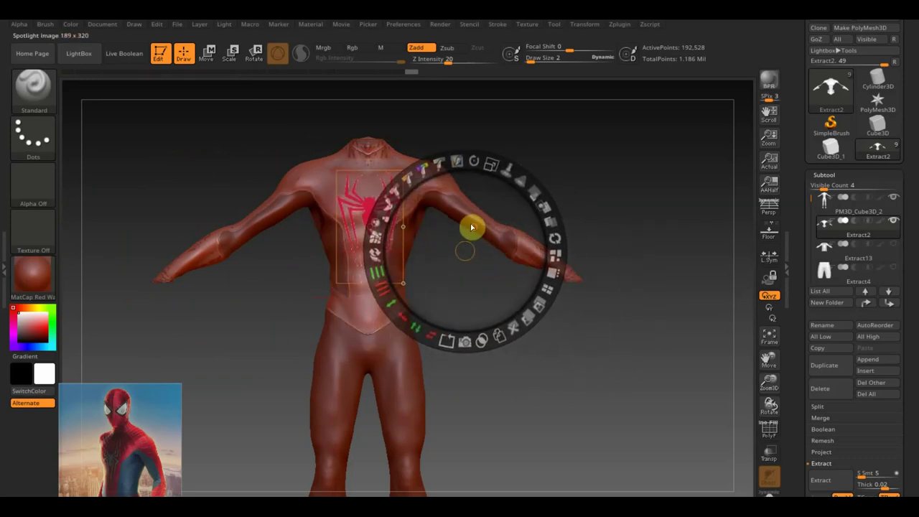
left_click_drag(495, 168, 469, 161)
mouse_move(505, 232)
left_mouse_down()
mouse_move(486, 223)
mouse_move(640, 215)
left_mouse_up()
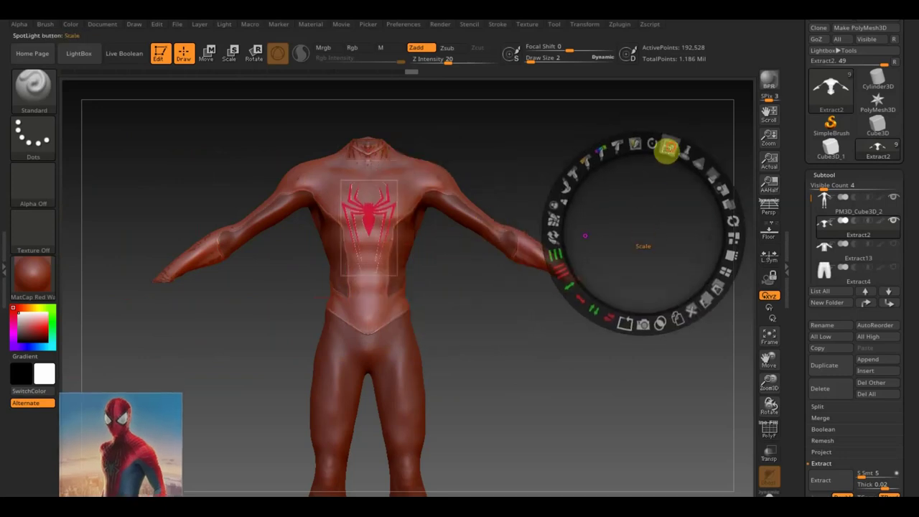
left_click_drag(661, 150, 654, 143)
left_click_drag(662, 198, 615, 185)
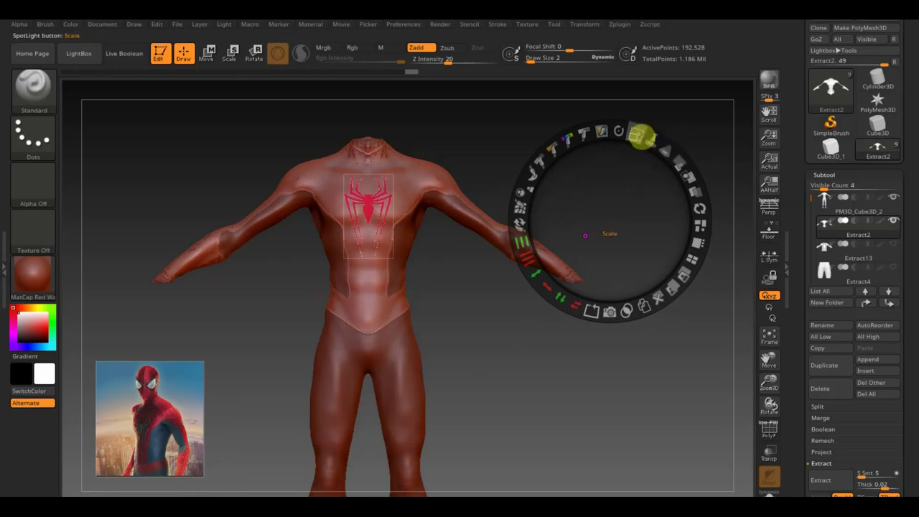
left_click_drag(637, 132, 633, 171)
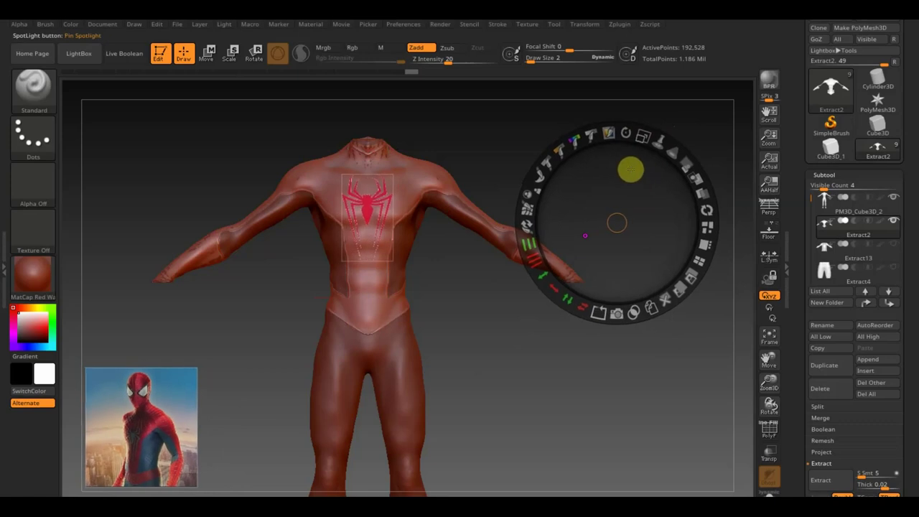
key("z")
key("z")
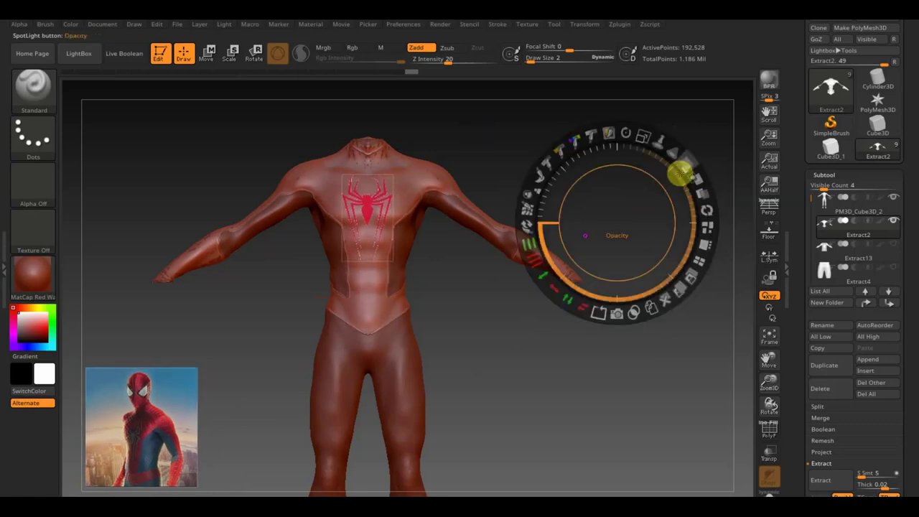
key("z")
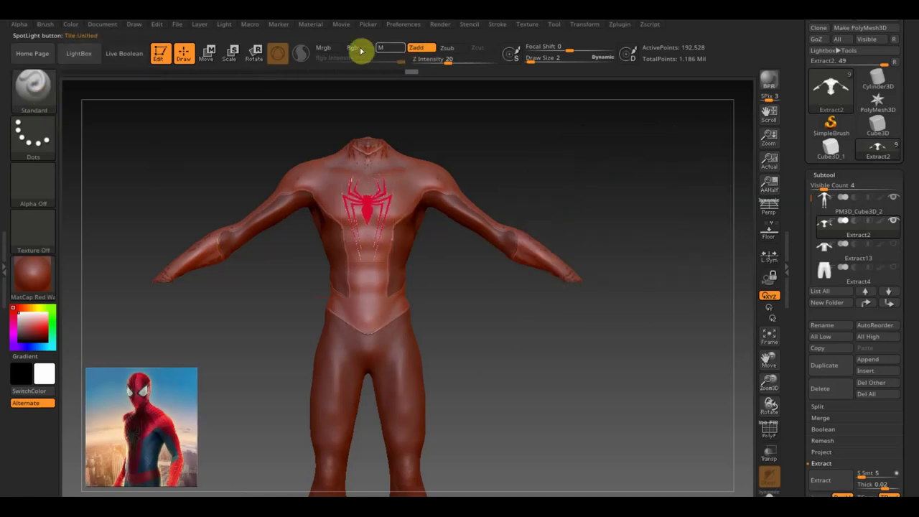
Set the brush to colour-only painting with no sculpted depth, hide the reference, and use Draw Size 5
left_click(357, 48)
left_click(418, 48)
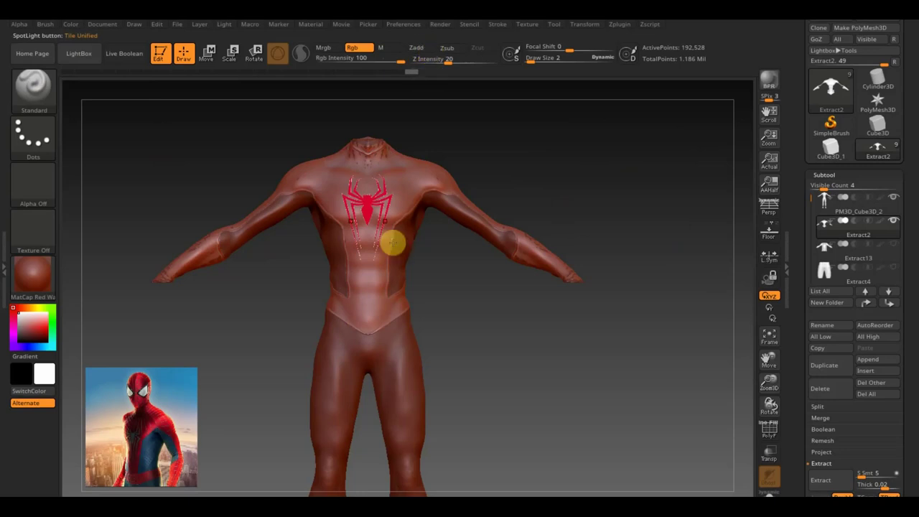
left_click_drag(532, 60, 555, 67)
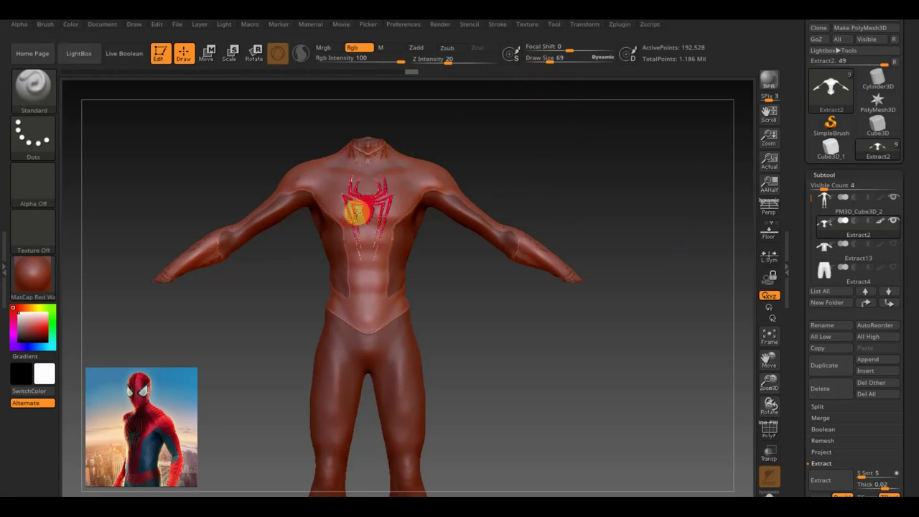
key("shift+z")
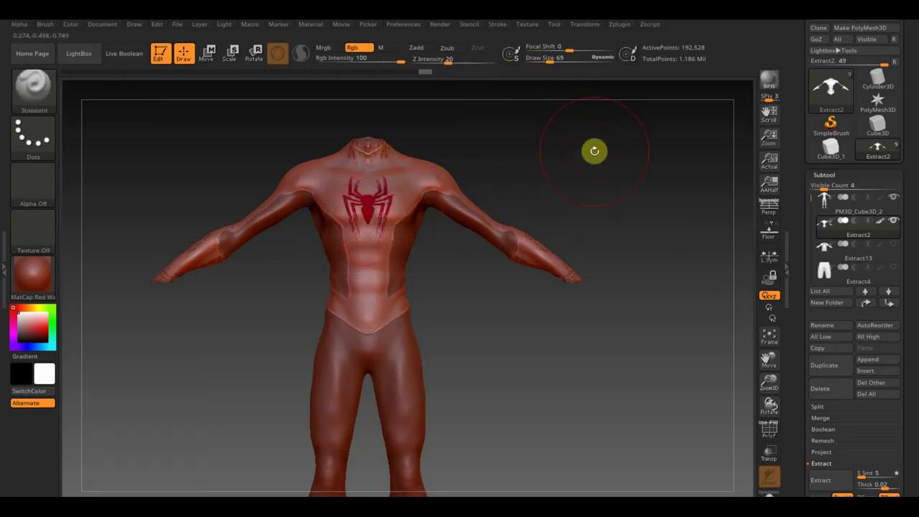
left_click_drag(612, 170, 657, 308, "alt")
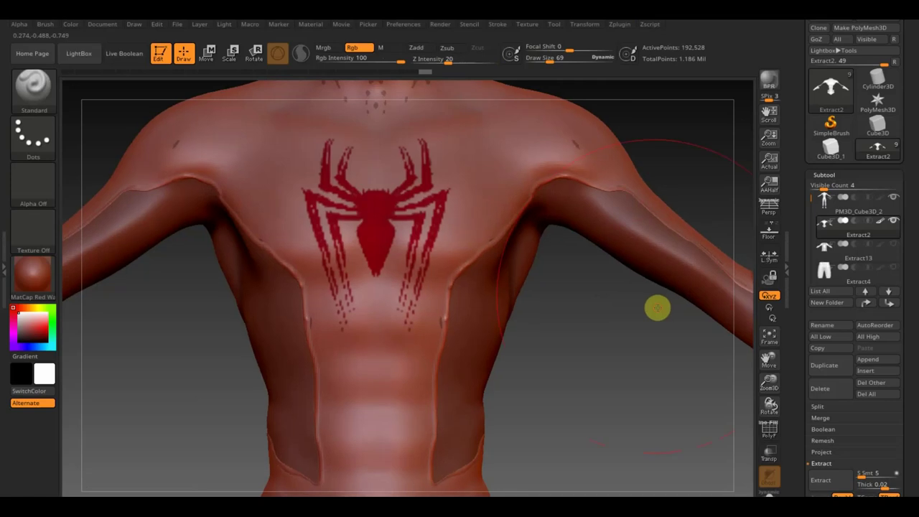
left_click_drag(550, 57, 541, 61)
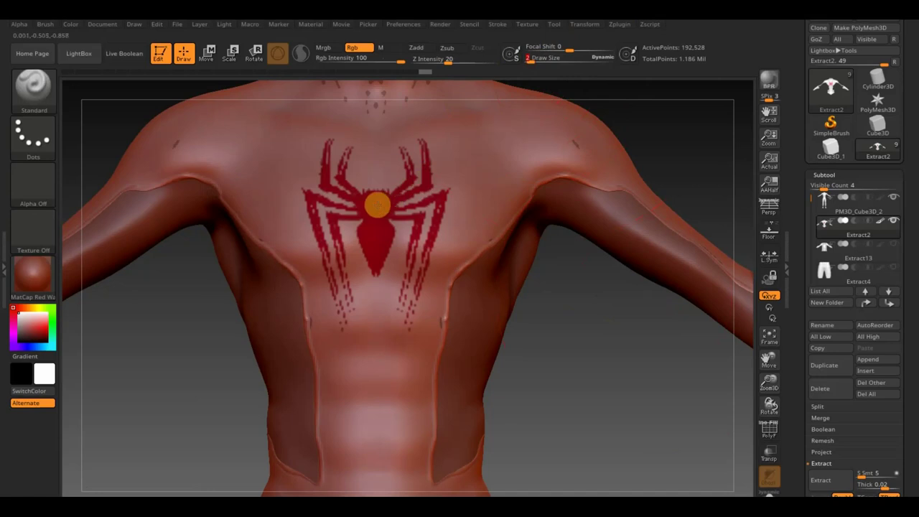
key("ctrl+shift+z")
left_click_drag(527, 58, 529, 61)
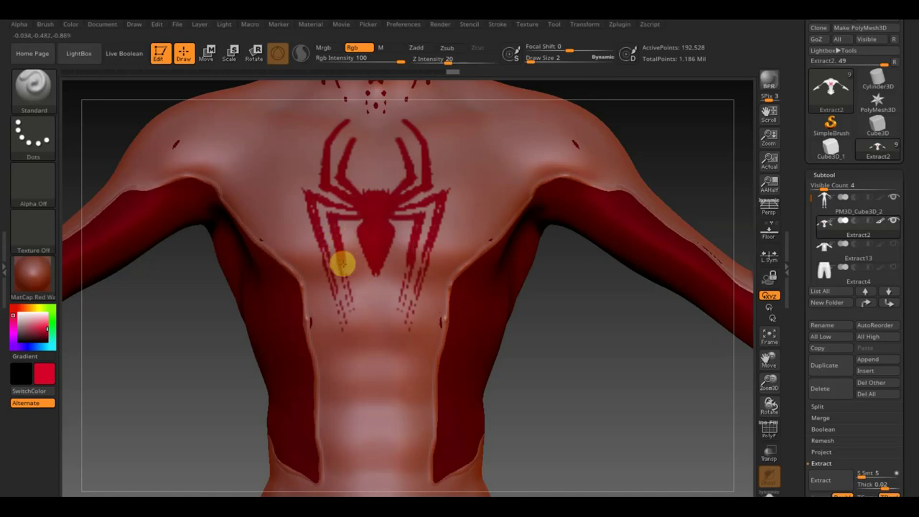
Paint the spider's lower legs as long lines down the torso toward the waist
left_click_drag(345, 279, 349, 298)
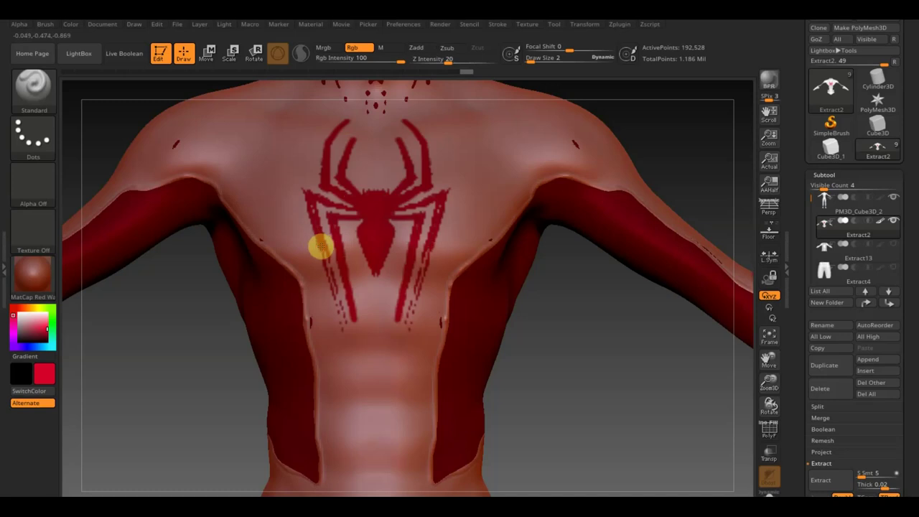
left_click_drag(335, 289, 349, 354)
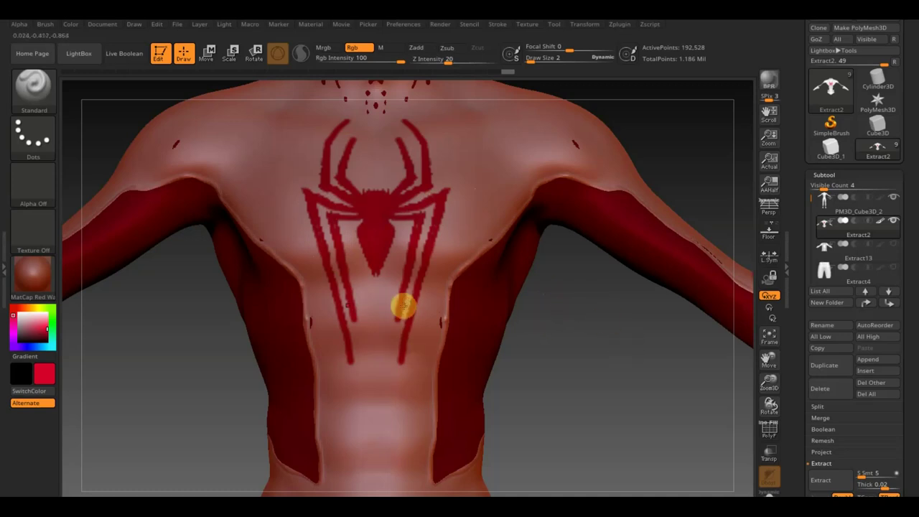
scroll(907, 328, "down", 3)
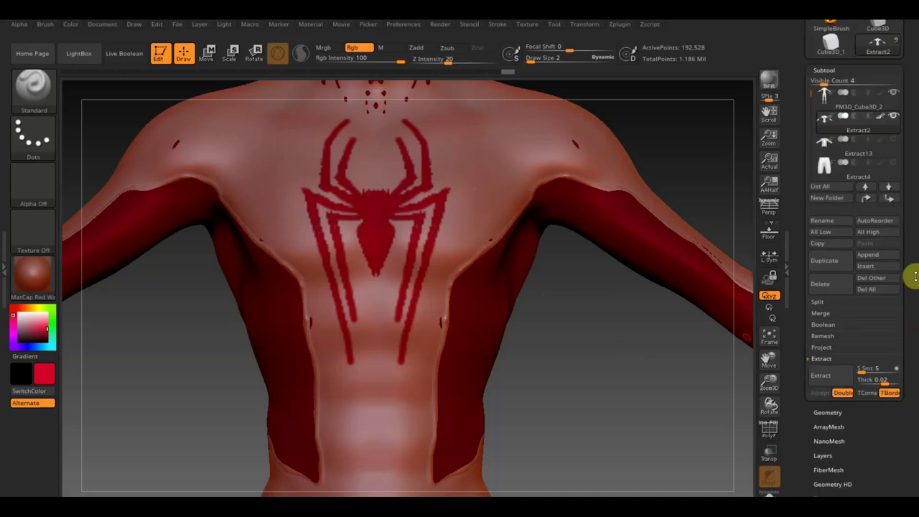
Mask the suit by its paint colour and invert the mask to free the emblem
scroll(870, 432, "down", 3)
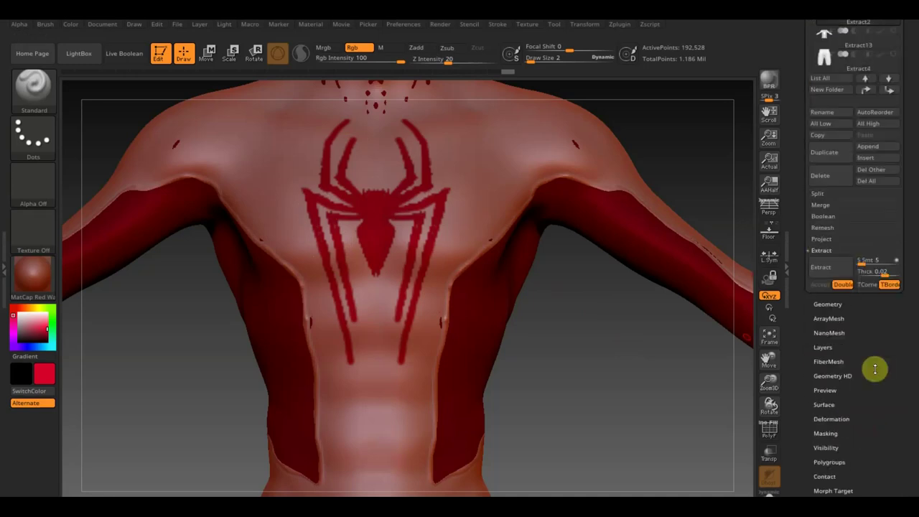
scroll(859, 407, "down", 1)
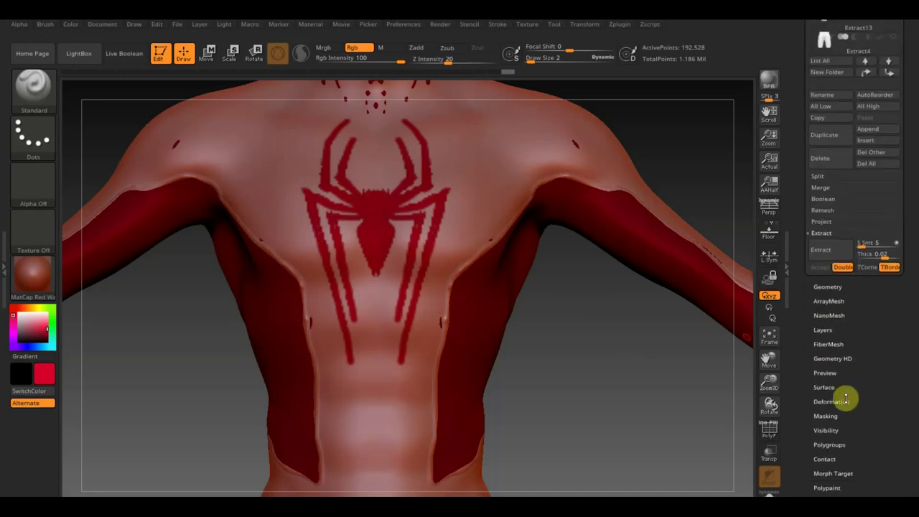
left_click(826, 417)
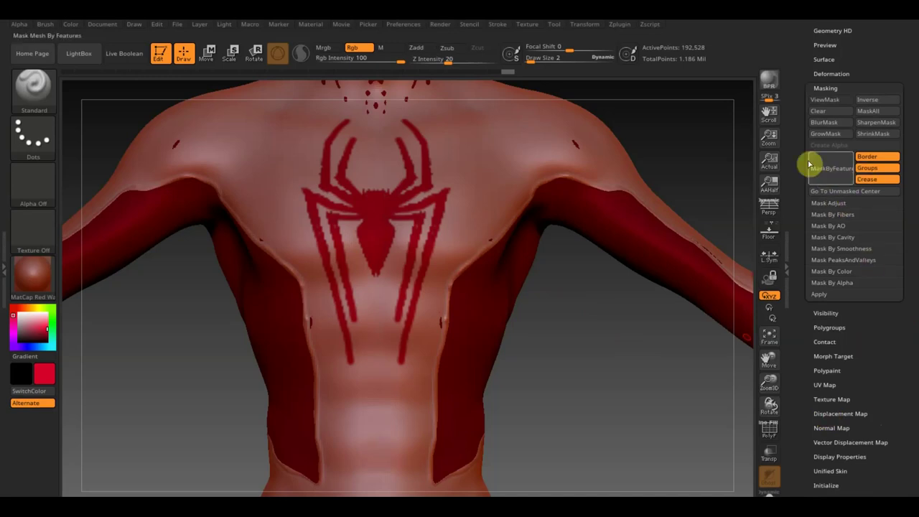
left_click(851, 272)
left_click(851, 285)
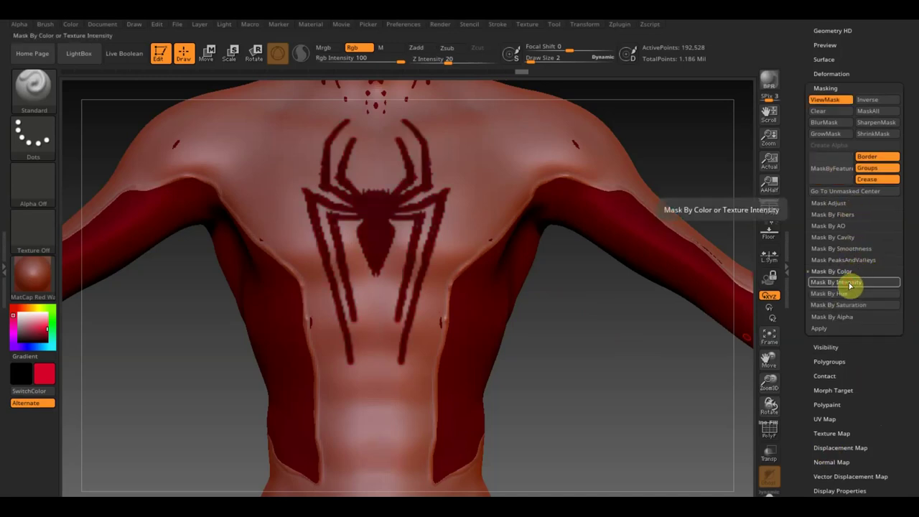
left_click(646, 156, "ctrl")
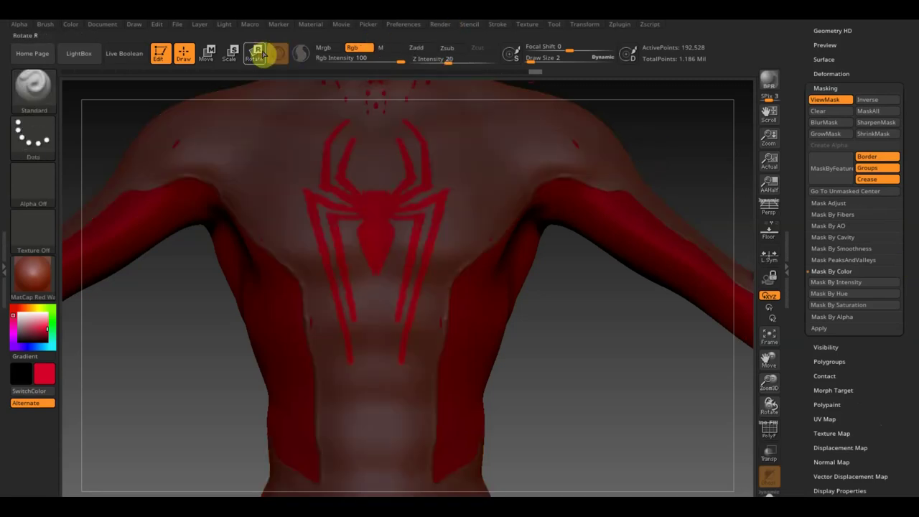
Move the unmasked emblem slightly outward from the chest in side view
left_click(207, 53)
mouse_move(209, 291)
left_mouse_down()
mouse_move(180, 304)
mouse_move(251, 275)
mouse_move(417, 240)
left_mouse_up()
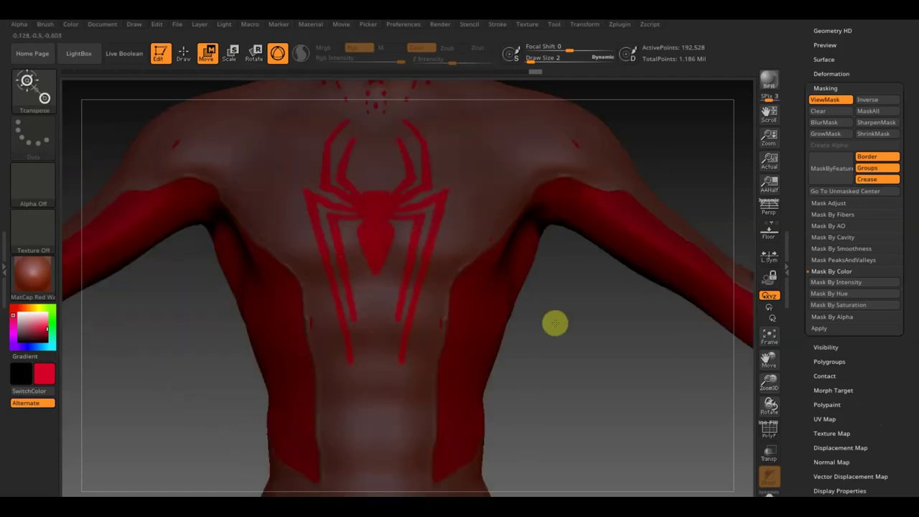
mouse_move(555, 336)
left_mouse_down()
mouse_move(543, 306)
mouse_move(582, 299)
mouse_move(561, 300)
left_mouse_up()
left_click_drag(409, 320, 905, 220)
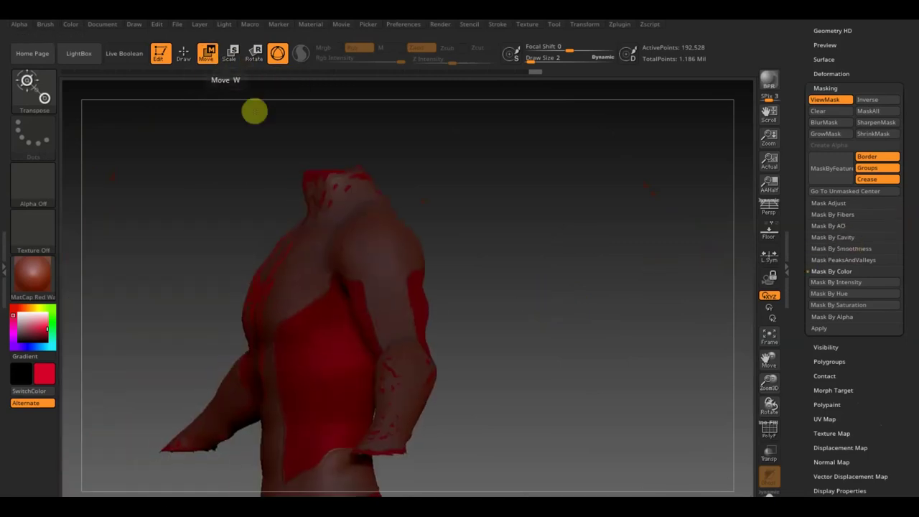
mouse_move(539, 326)
left_mouse_down()
mouse_move(554, 324)
mouse_move(533, 297)
mouse_move(570, 343)
left_mouse_up()
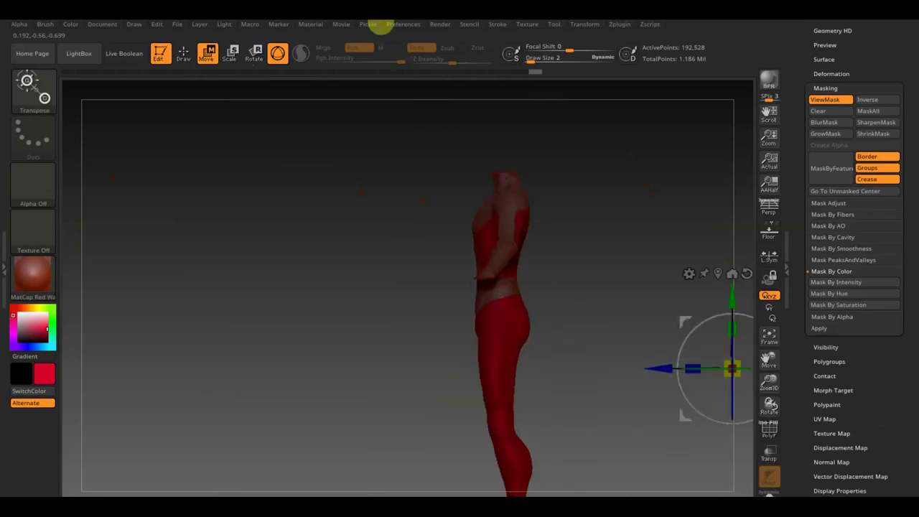
left_click_drag(502, 228, 422, 158)
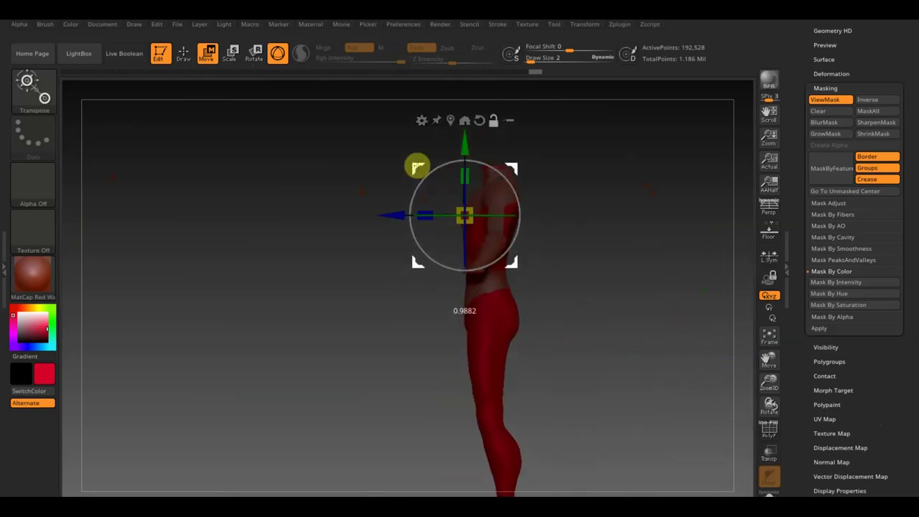
left_click_drag(400, 207, 392, 209)
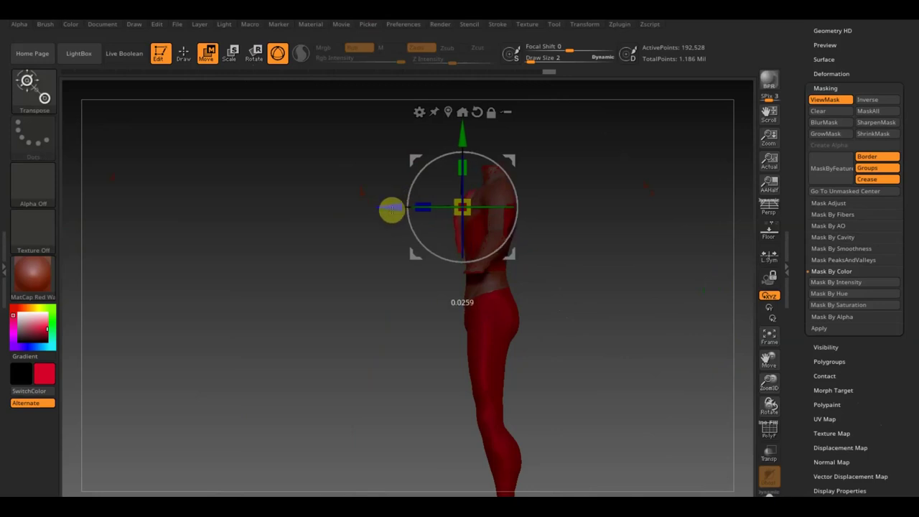
left_click_drag(591, 251, 690, 398, "alt")
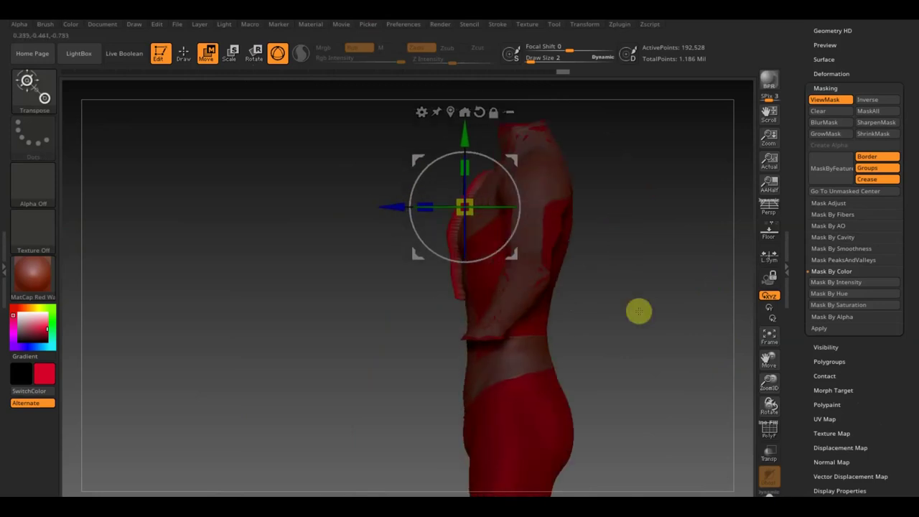
left_click_drag(396, 206, 392, 205)
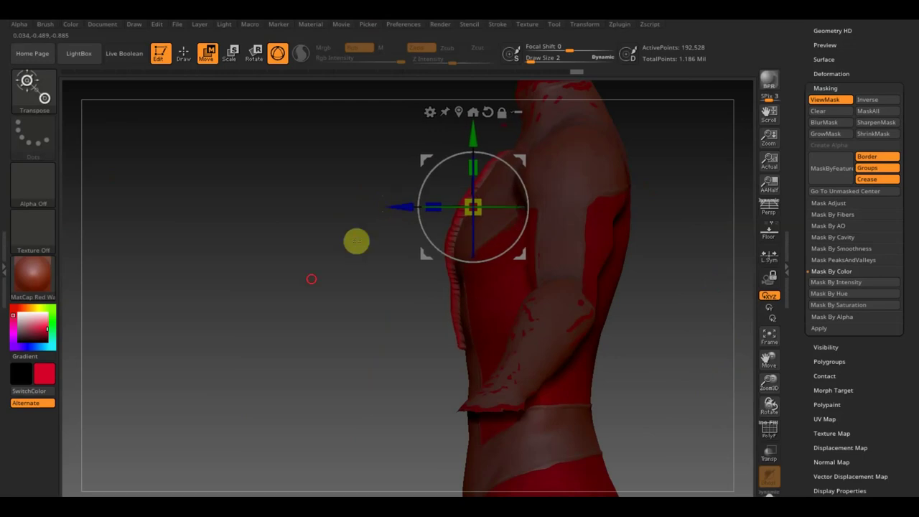
left_click_drag(355, 240, 745, 391)
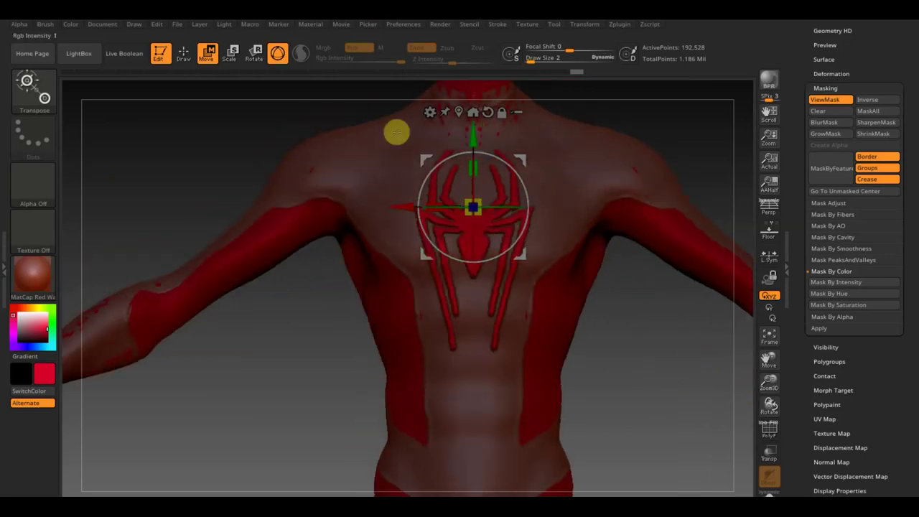
Invert the mask back and hide the mask display to view the whole suit
left_click(183, 53)
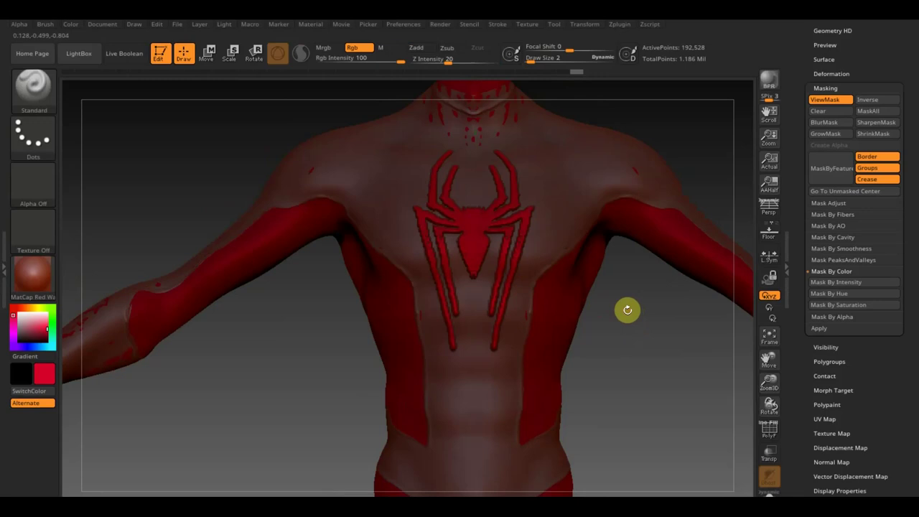
key("ctrl")
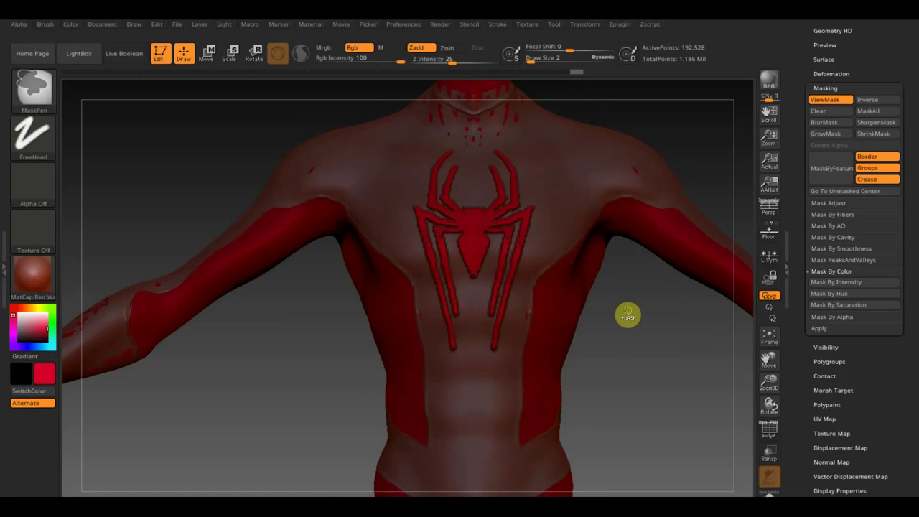
left_click(627, 316, "ctrl")
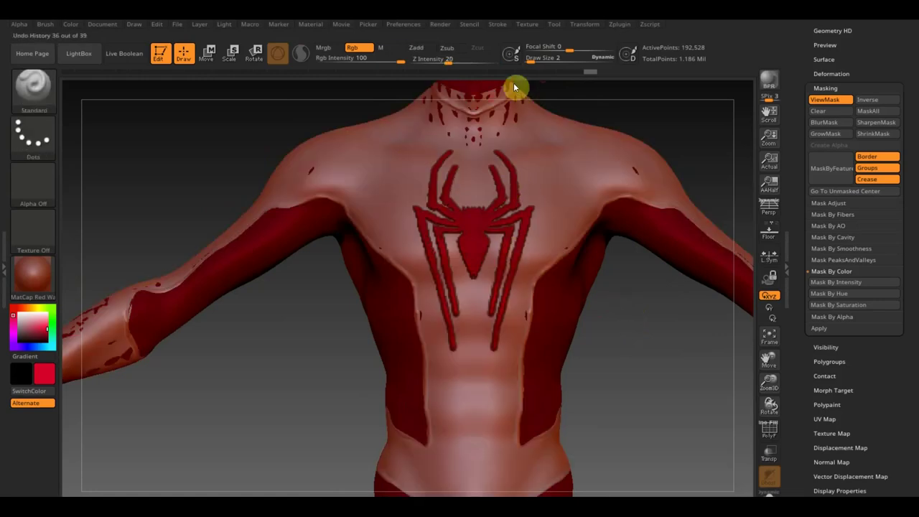
key("ctrl+h")
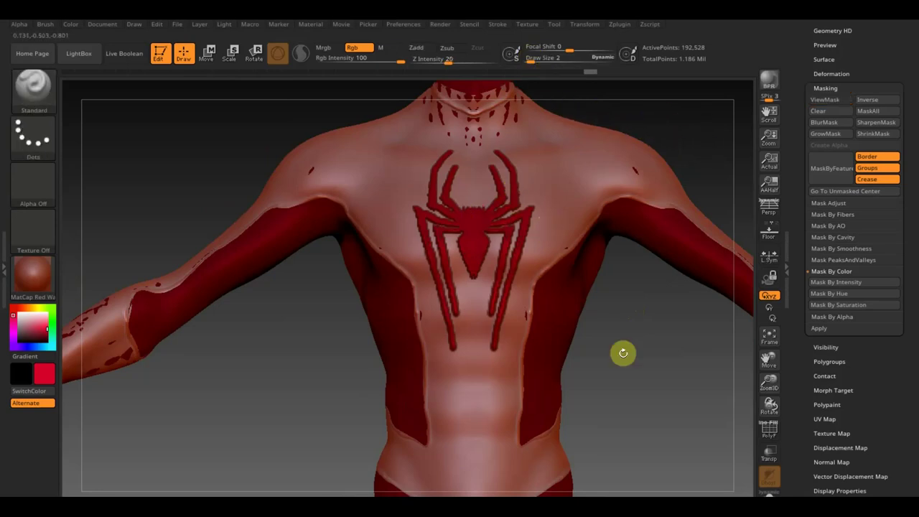
mouse_move(623, 388)
left_mouse_down("alt")
mouse_move(609, 369)
mouse_move(615, 345)
mouse_move(558, 332)
left_mouse_up("alt")
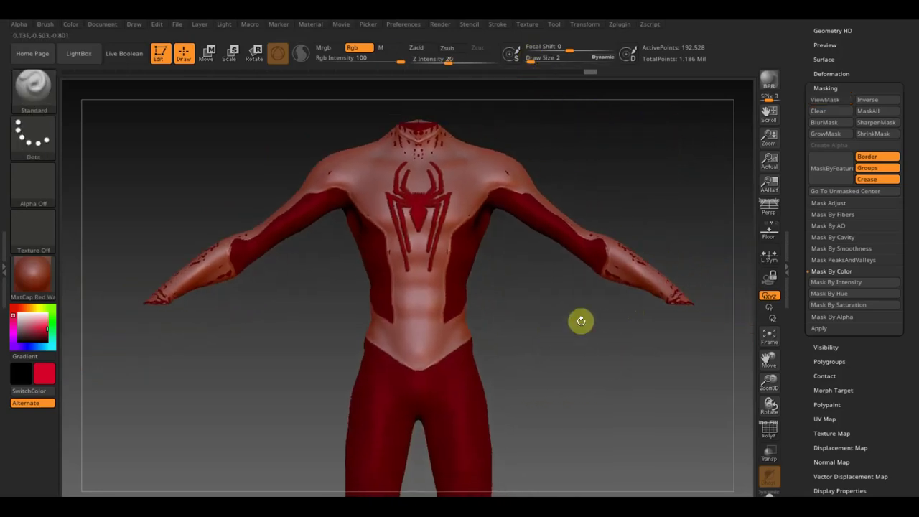
left_click_drag(870, 44, 861, 139)
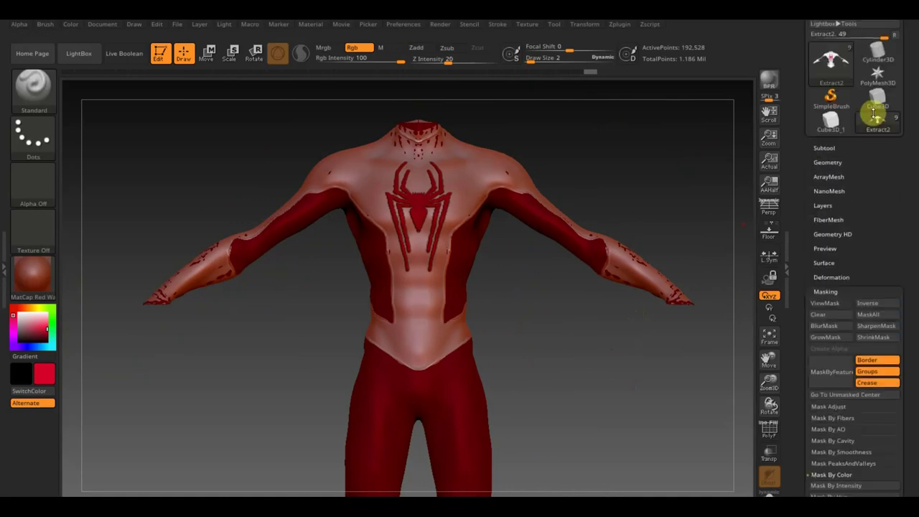
Duplicate the suit shell and isolate only the spider logo polygroup
left_click(826, 149)
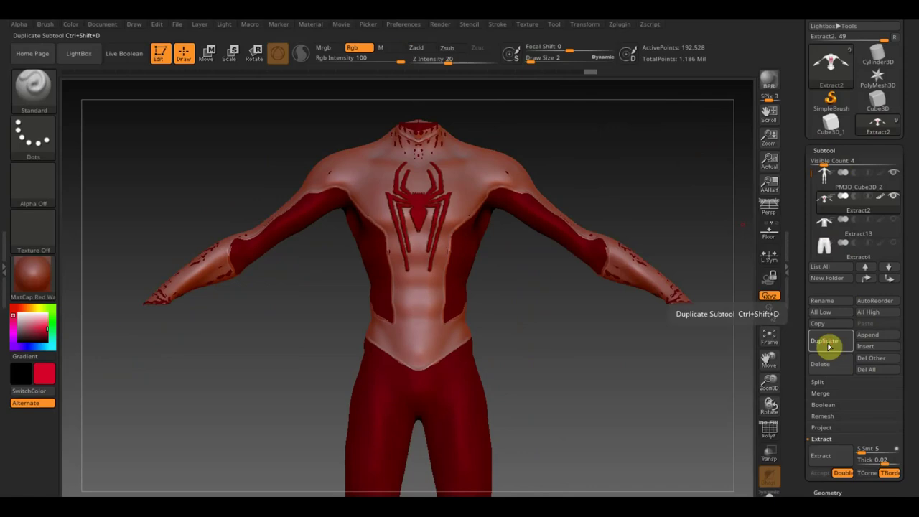
left_click(829, 347)
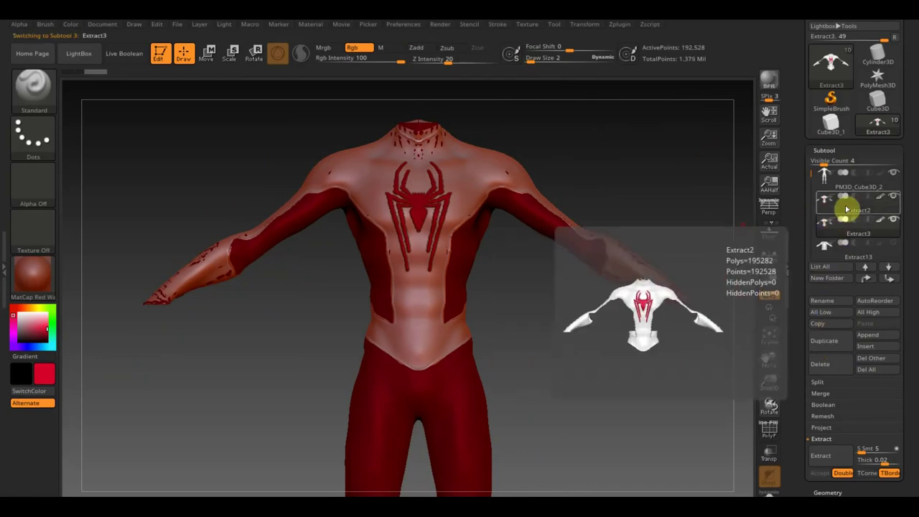
left_click(894, 220, "shift")
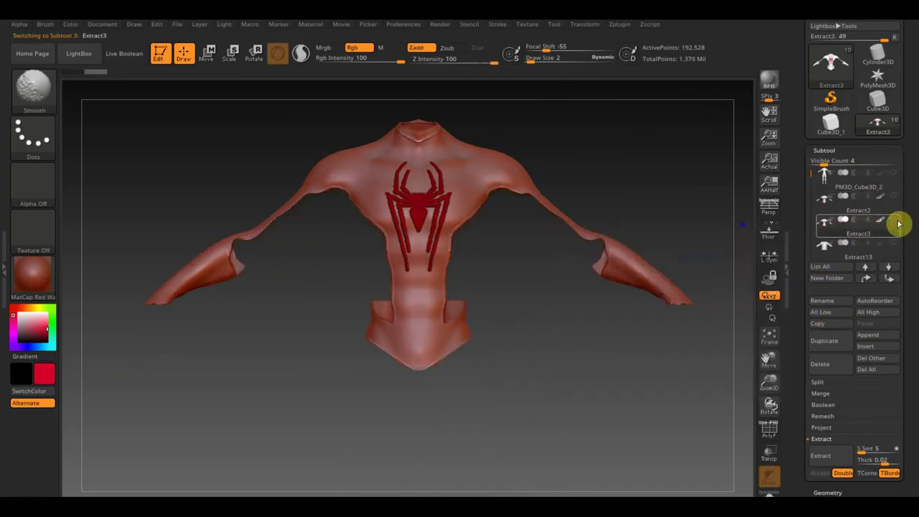
left_click(411, 201, "ctrl+shift")
mouse_move(532, 232)
left_mouse_down()
mouse_move(542, 246)
mouse_move(567, 242)
mouse_move(483, 137)
left_mouse_up()
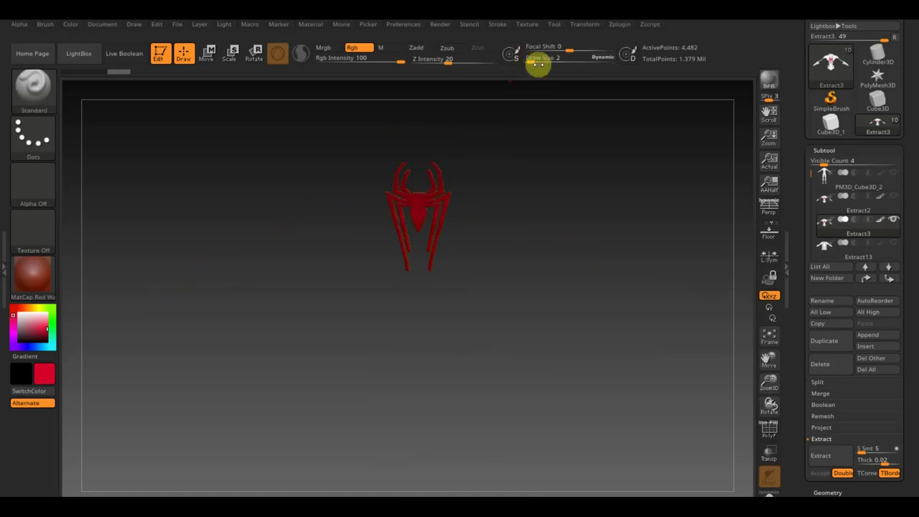
Delete the hidden geometry via Modify Topology, then select the Extract2 torso shell
left_click(831, 492)
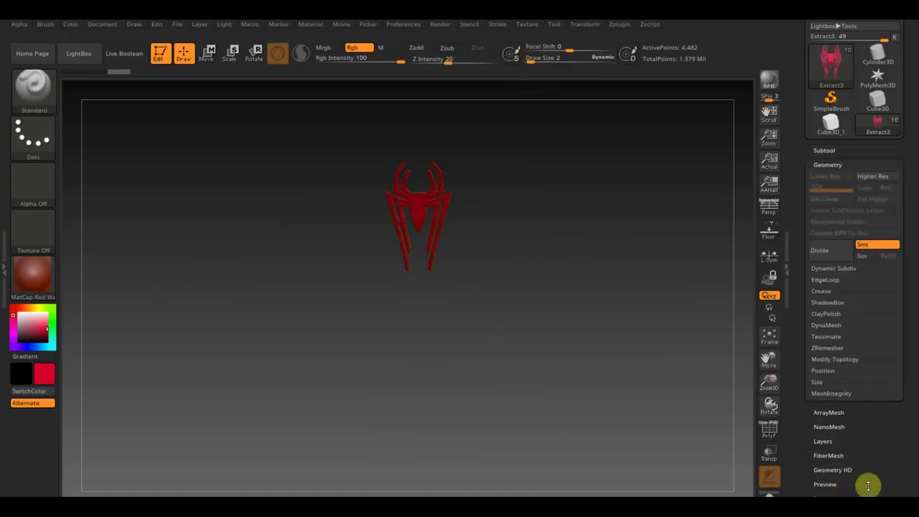
left_click(840, 362)
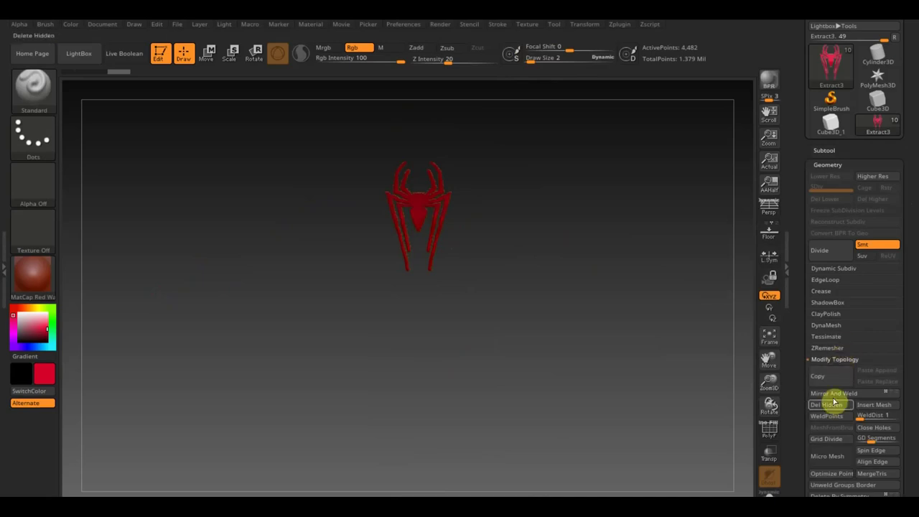
left_click(824, 151)
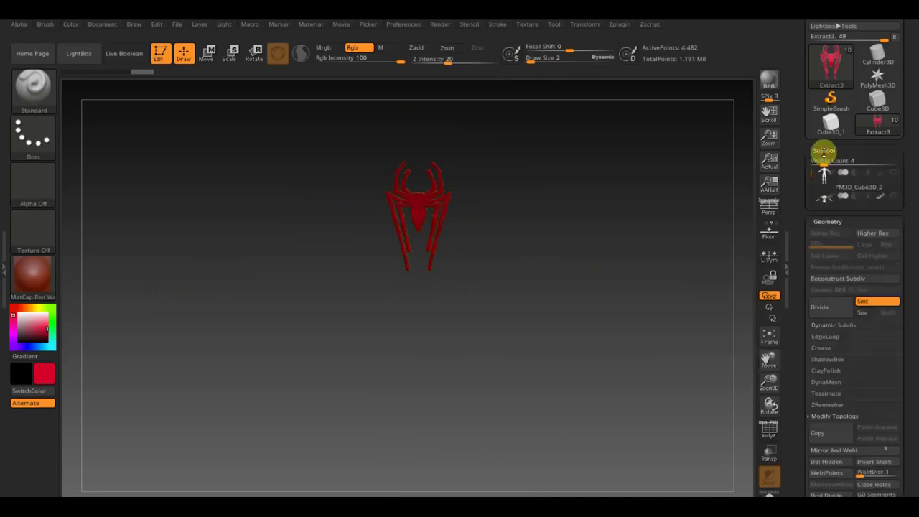
left_click(831, 202)
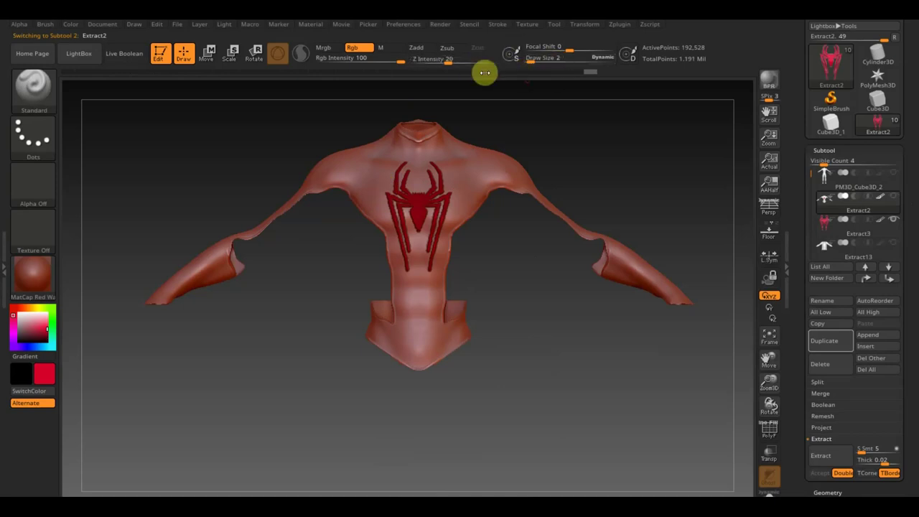
Roll the undo history back to before the emblem paint and solo the torso with a neutral material
left_click_drag(398, 73, 202, 76)
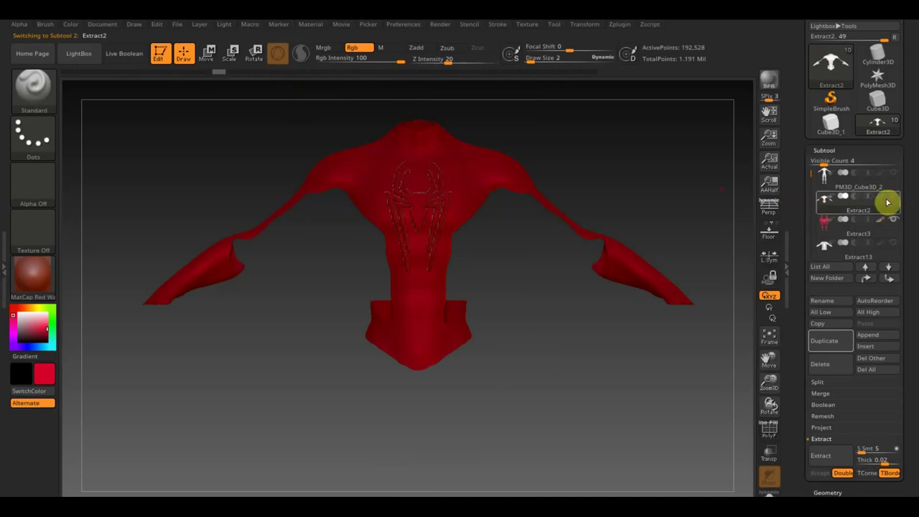
left_click(894, 199, "shift")
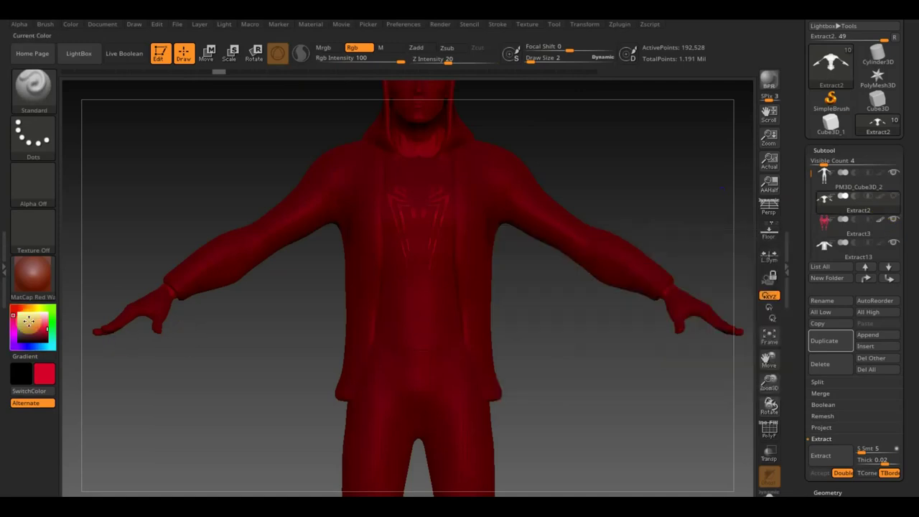
left_click(20, 315)
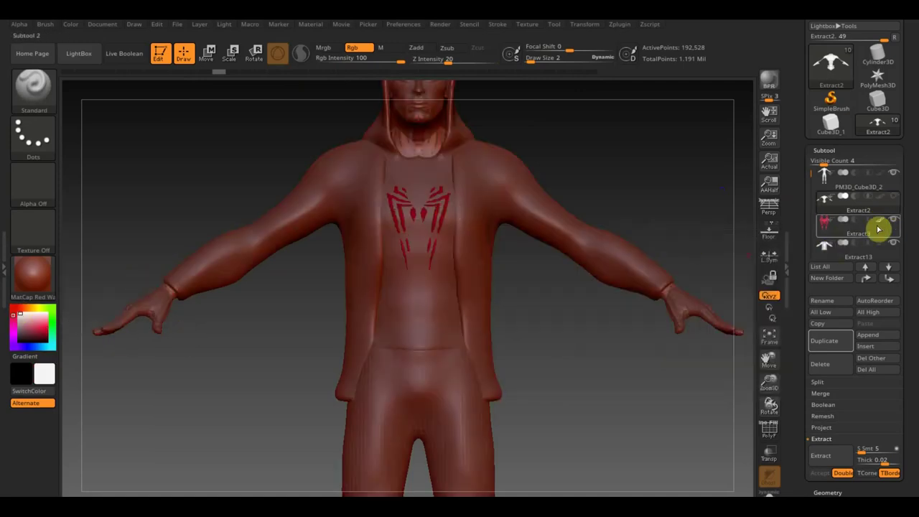
key("shift")
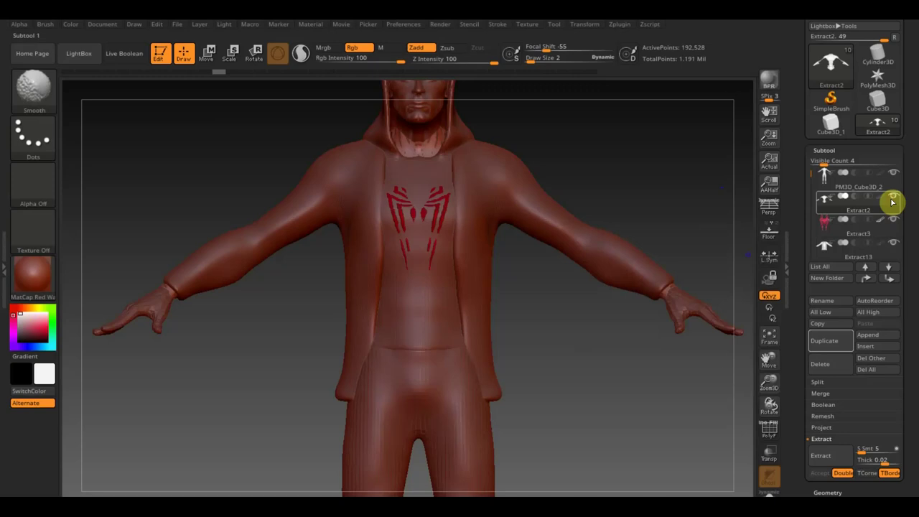
left_click(892, 201, "shift")
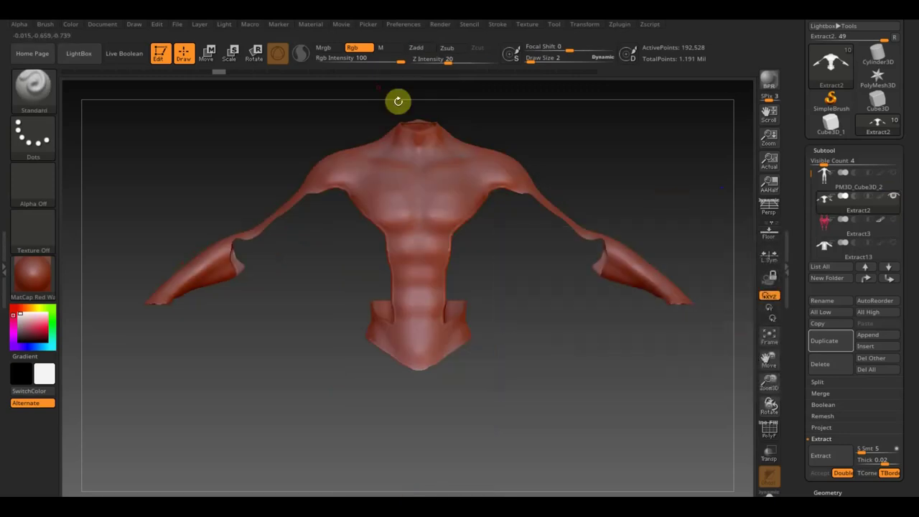
left_click(452, 73)
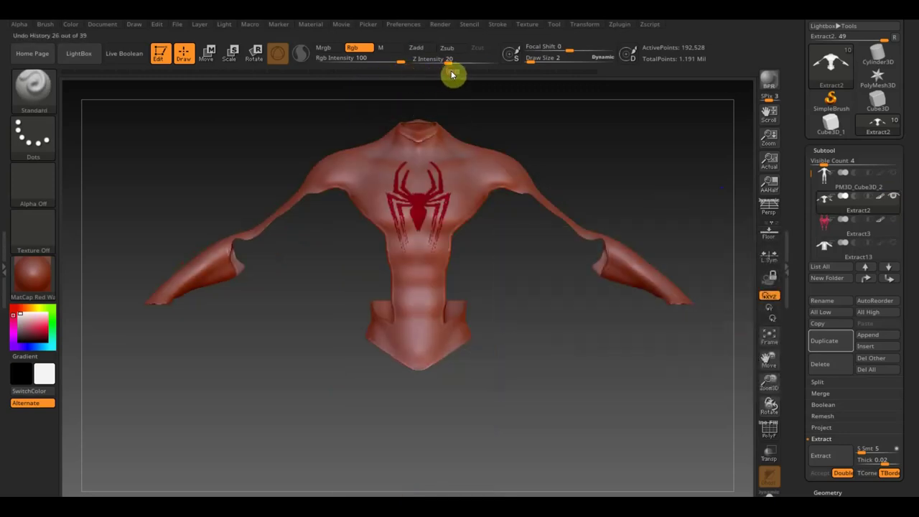
left_click(419, 76)
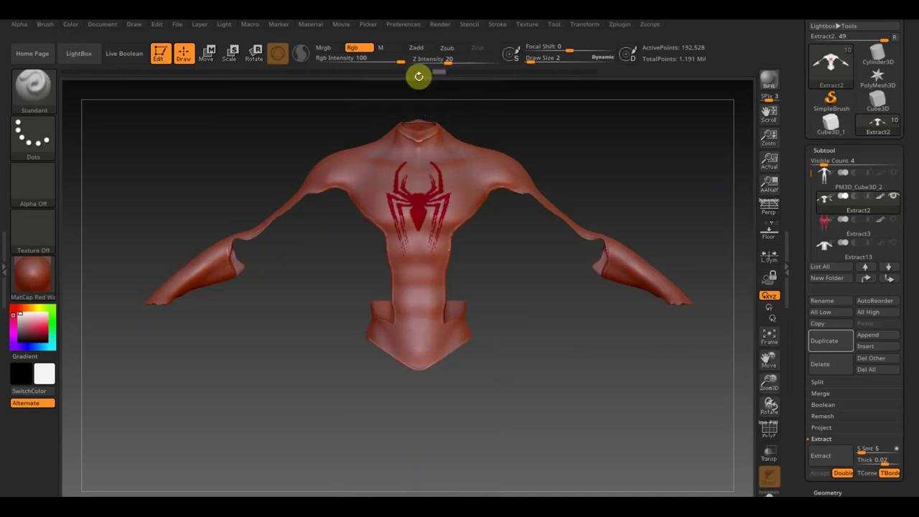
left_click(412, 74)
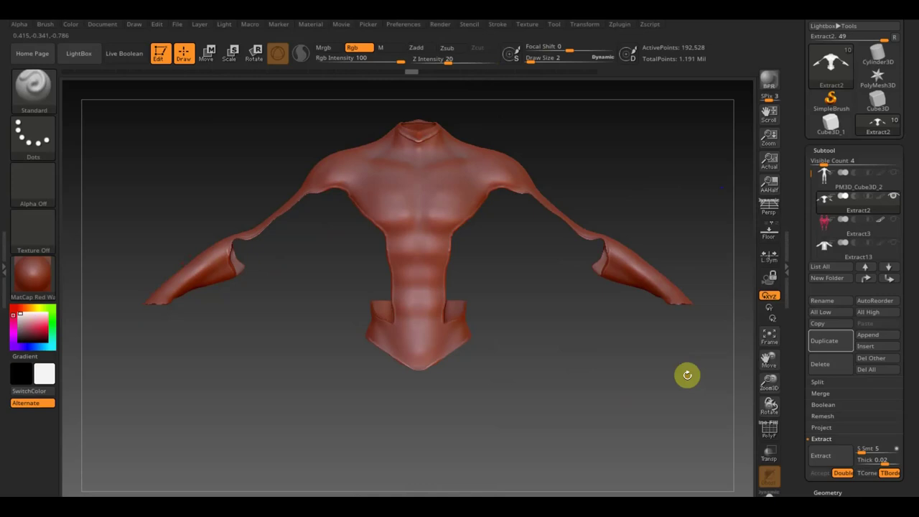
Keep the spider logo piece hidden and turn the torso to a front view
left_click(894, 219)
mouse_move(858, 223)
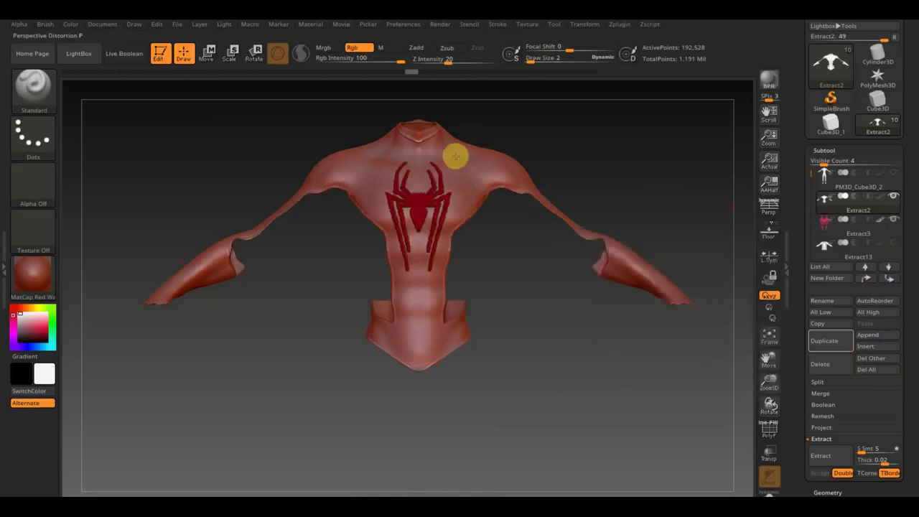
left_click(894, 219)
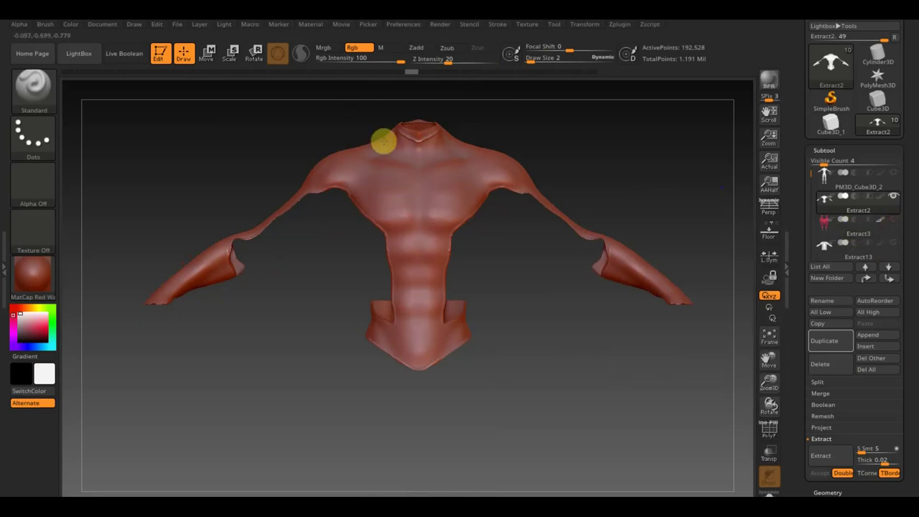
mouse_move(490, 332)
left_mouse_down()
mouse_move(490, 322)
mouse_move(533, 306)
mouse_move(487, 379)
left_mouse_up()
mouse_move(525, 280)
left_mouse_down()
mouse_move(558, 236)
mouse_move(582, 289)
mouse_move(569, 250)
mouse_move(580, 244)
mouse_move(575, 309)
left_mouse_up()
mouse_move(359, 178)
left_mouse_down()
mouse_move(455, 238)
mouse_move(447, 193)
mouse_move(505, 175)
left_mouse_up()
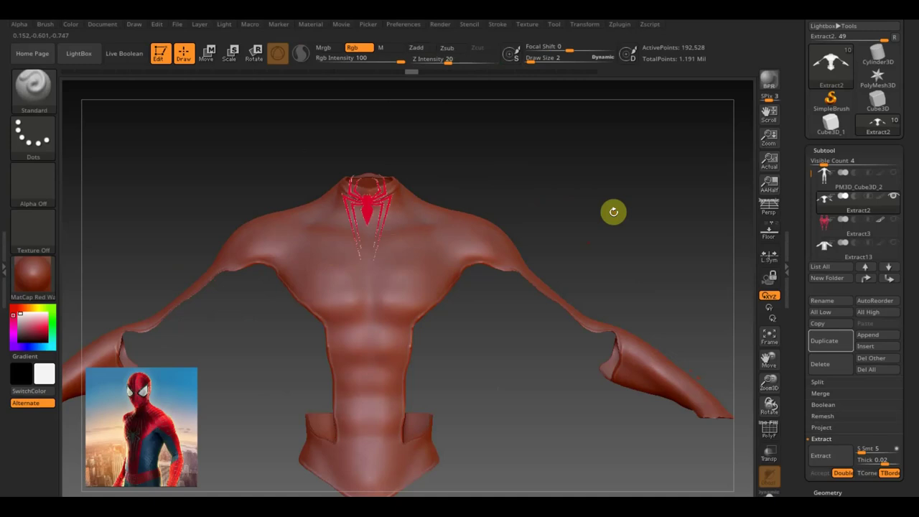
Move the spider logo reference image to the upper right and shrink it
key("shift+z")
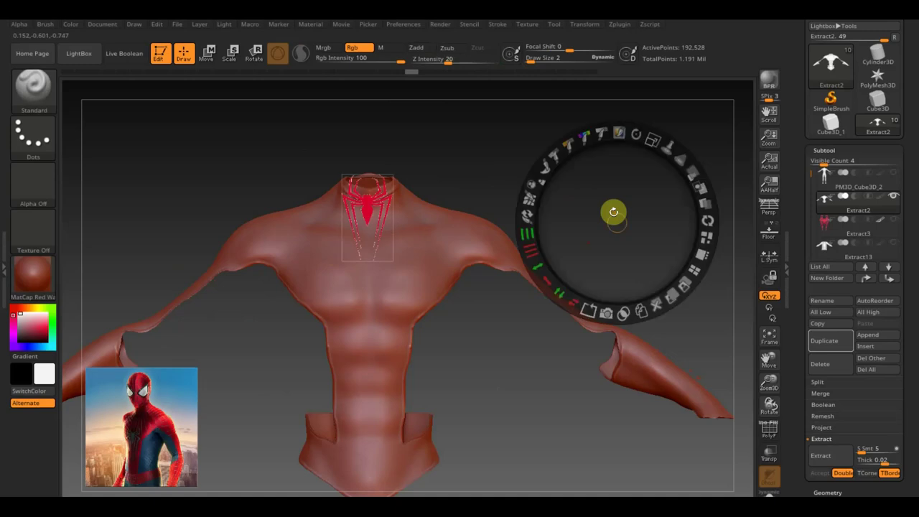
left_click_drag(642, 138, 704, 220)
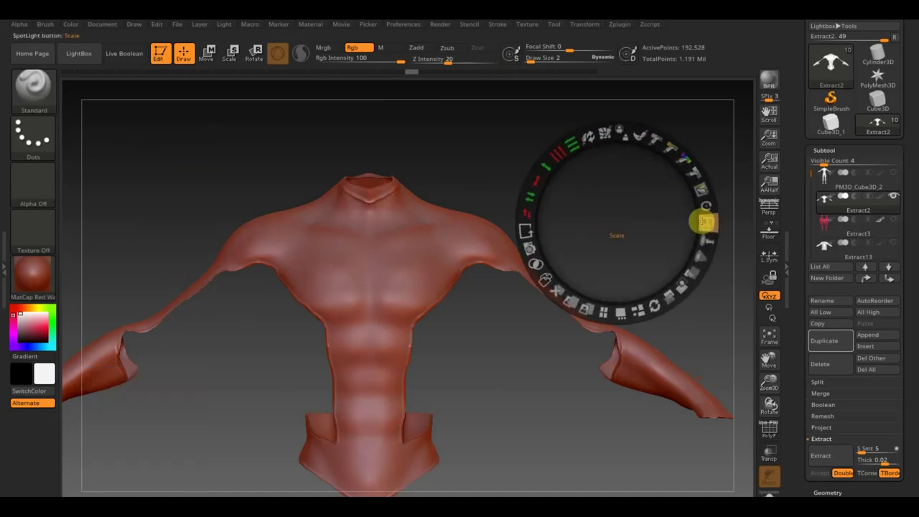
mouse_move(585, 230)
left_mouse_down()
mouse_move(178, 322)
mouse_move(655, 228)
left_mouse_up()
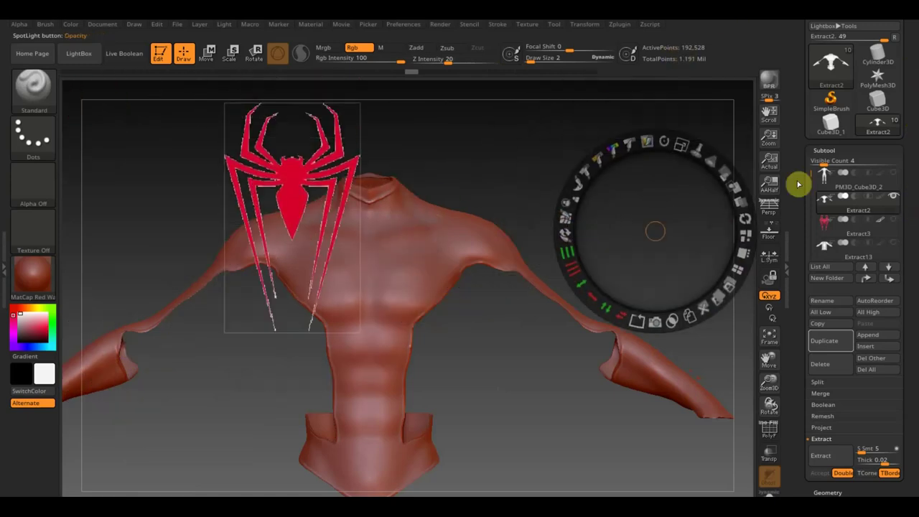
left_click(606, 201)
left_click_drag(912, 213, 917, 170)
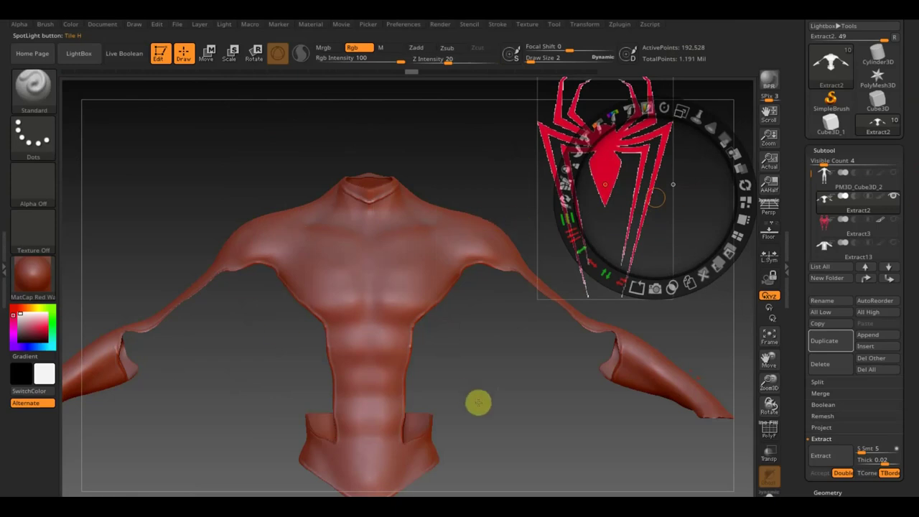
left_click_drag(474, 399, 675, 411)
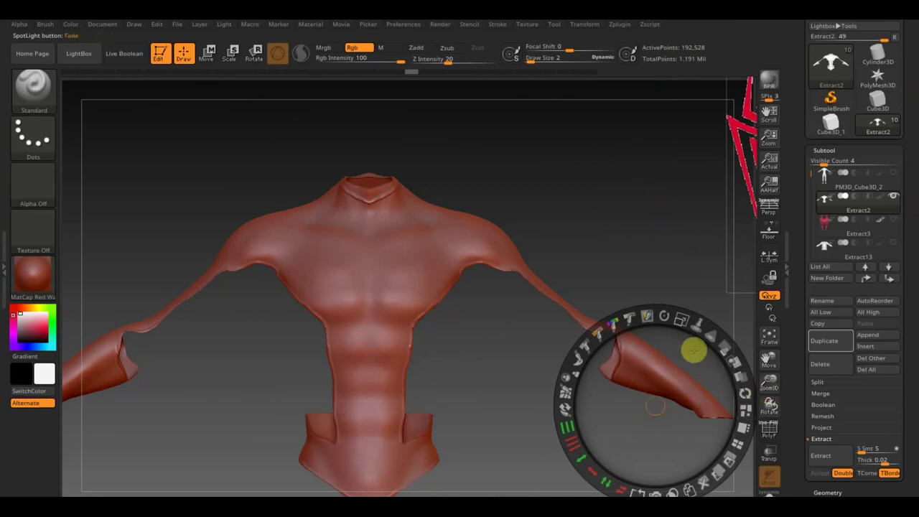
left_click_drag(690, 331, 570, 306)
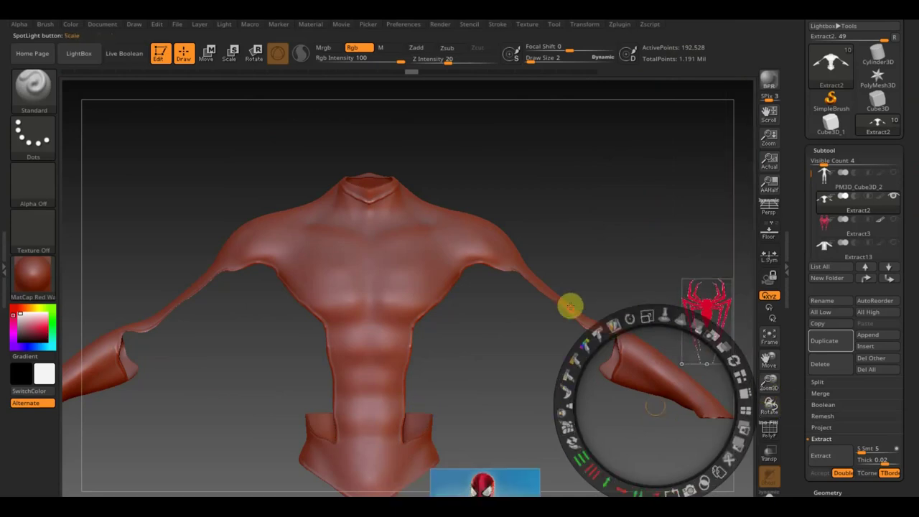
left_click(487, 494)
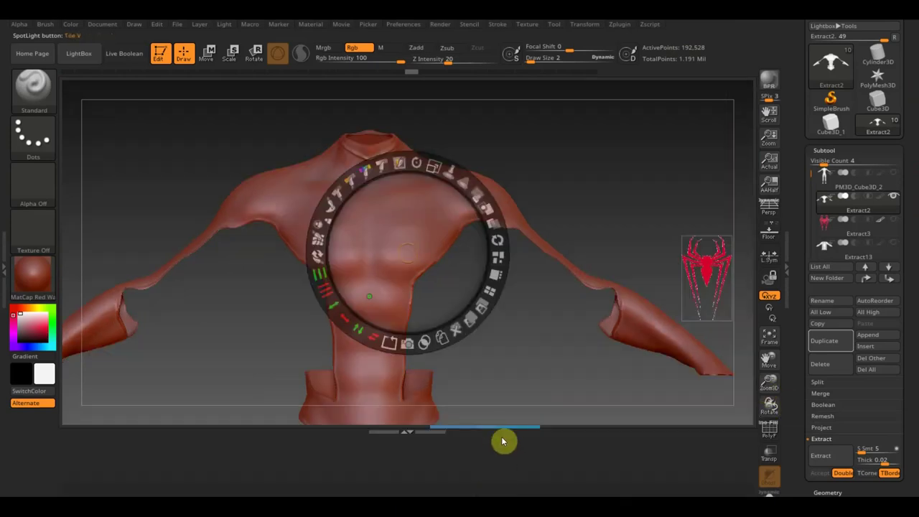
left_click(412, 438)
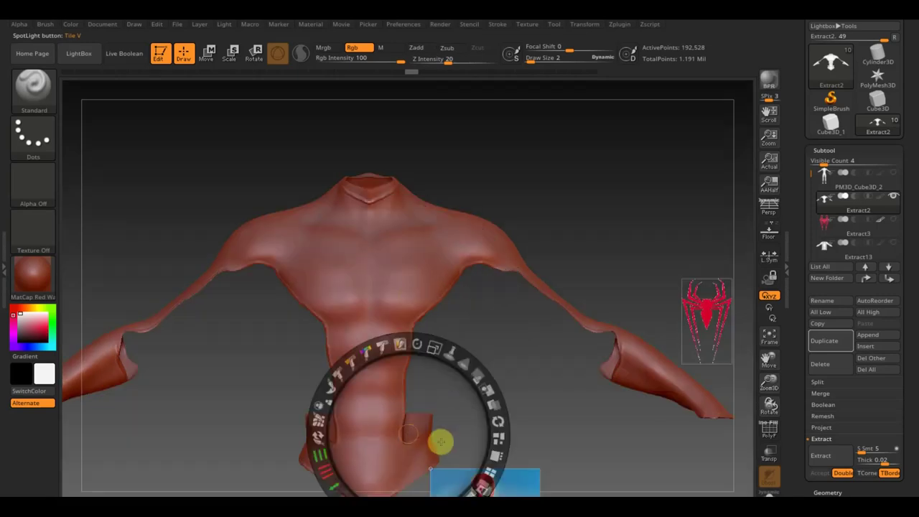
Move the Spider-Man reference picture to the upper right and enlarge it
left_click(527, 478)
left_click_drag(518, 477, 592, 183)
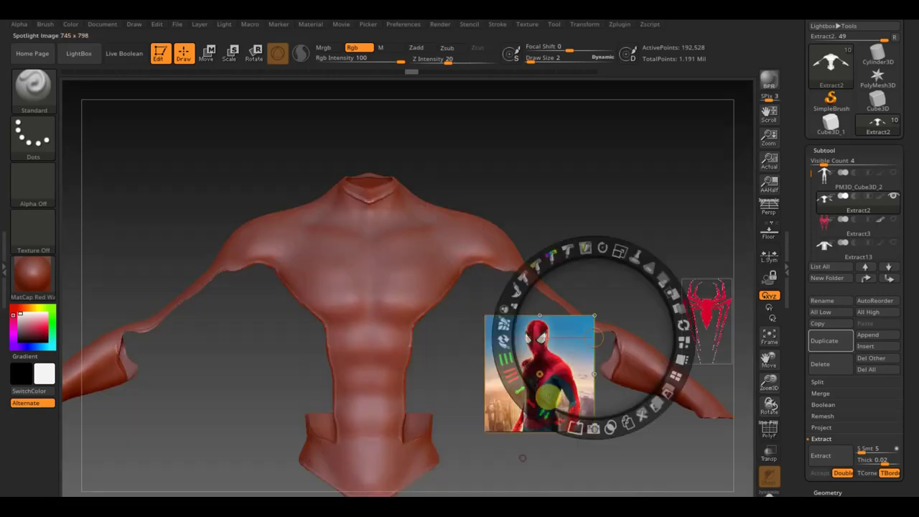
left_click_drag(668, 81, 685, 84)
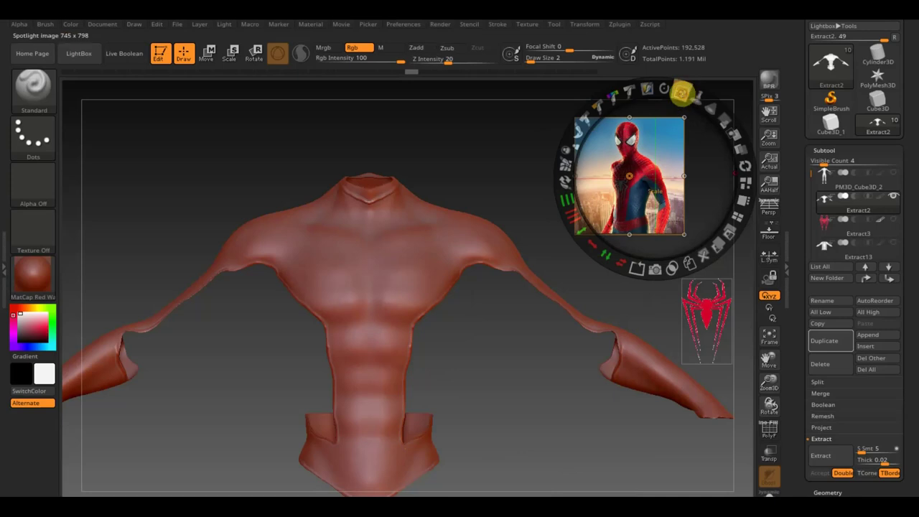
left_click_drag(684, 96, 776, 207)
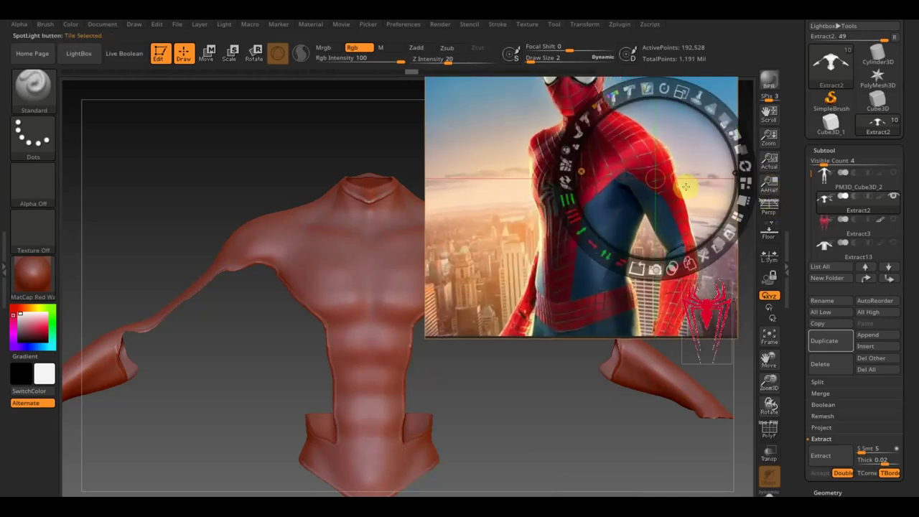
left_click_drag(707, 196, 708, 188)
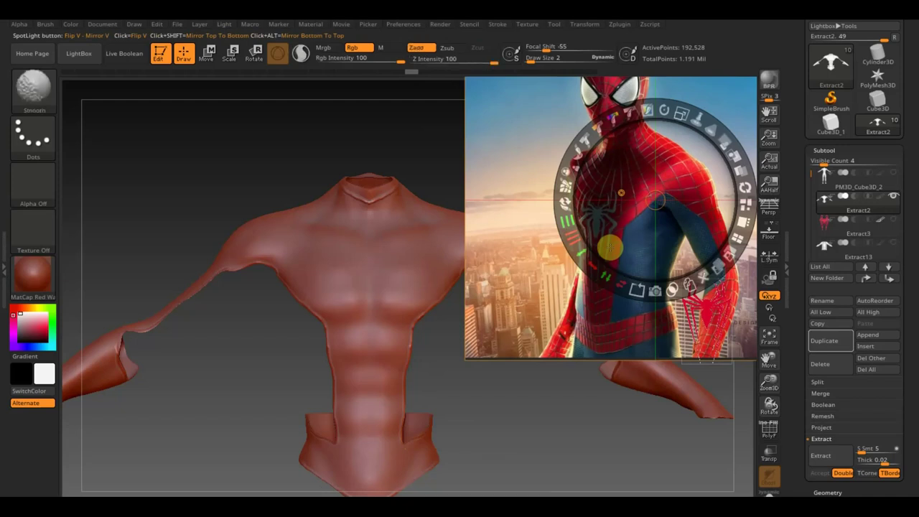
Carve mirrored web grooves down the chest with the Standard brush
key("shift+z")
left_click_drag(355, 198, 327, 320)
key("shift+z")
key("shift+z")
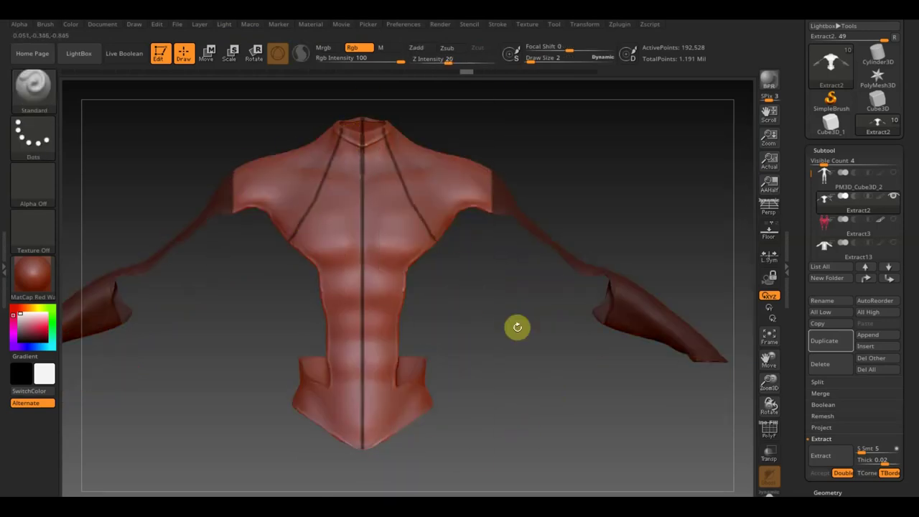
Mask a straight strip across the torso, then orbit around to check it
left_click_drag(133, 86, 365, 99, "ctrl")
left_click_drag(501, 322, 536, 137)
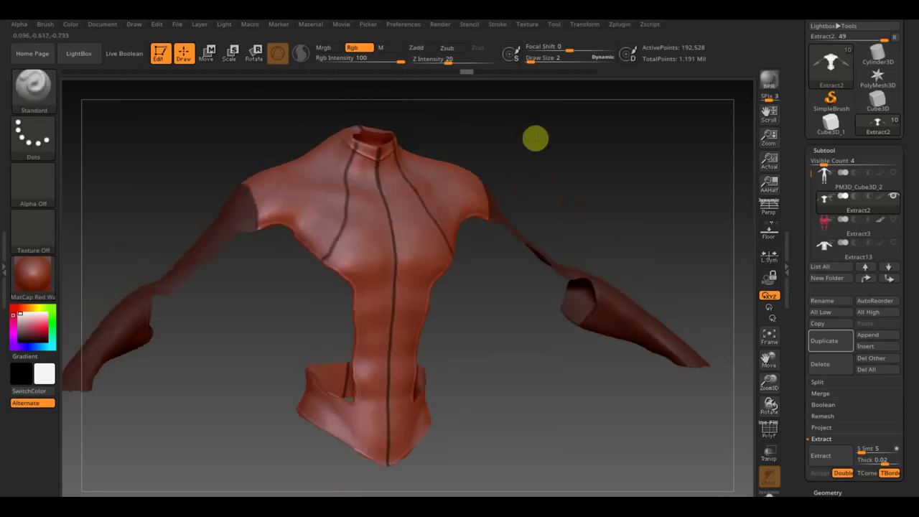
mouse_move(361, 154)
left_mouse_down("shift")
mouse_move(369, 148)
mouse_move(366, 445)
left_mouse_up("shift")
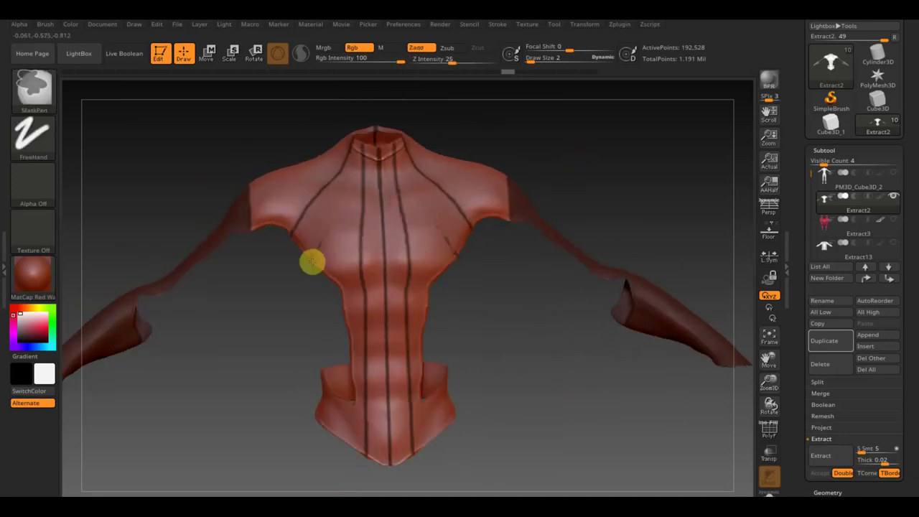
left_click_drag(313, 262, 335, 148)
left_click_drag(365, 247, 323, 189)
mouse_move(503, 301)
left_mouse_down()
mouse_move(318, 216)
mouse_move(429, 173)
left_mouse_up()
mouse_move(328, 130)
left_mouse_down()
mouse_move(514, 209)
mouse_move(325, 149)
left_mouse_up()
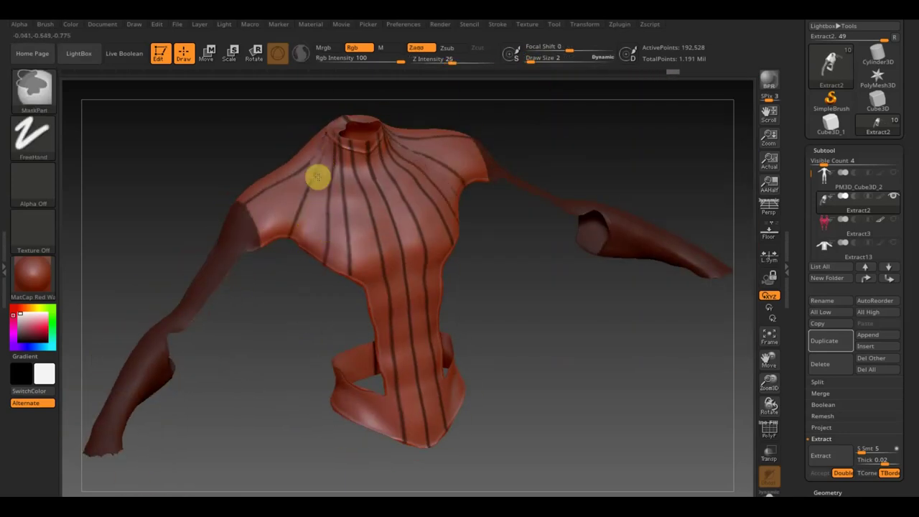
mouse_move(292, 221)
left_mouse_down()
mouse_move(323, 168)
mouse_move(281, 187)
mouse_move(439, 301)
mouse_move(305, 180)
mouse_move(253, 261)
mouse_move(447, 117)
left_mouse_up()
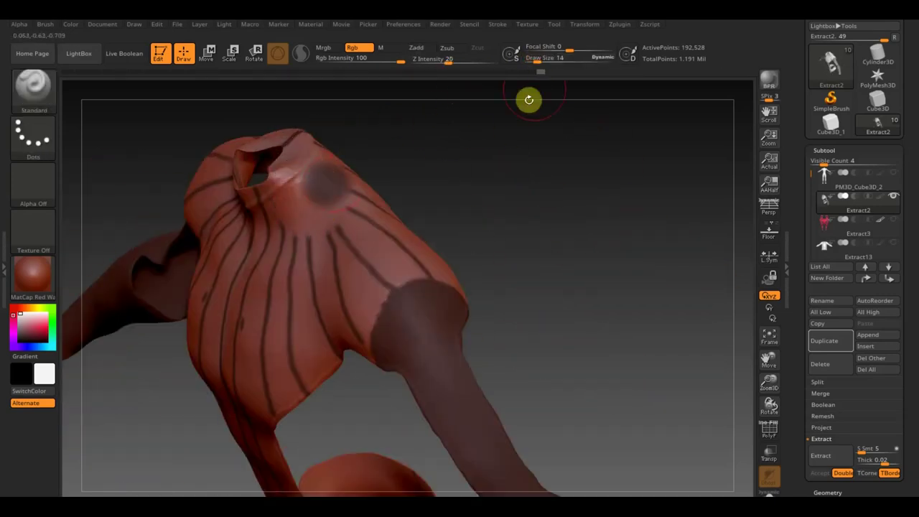
mouse_move(285, 180)
left_mouse_down()
mouse_move(311, 134)
mouse_move(534, 381)
left_mouse_up()
mouse_move(330, 302)
left_mouse_down()
mouse_move(439, 148)
mouse_move(323, 158)
mouse_move(507, 179)
mouse_move(560, 283)
mouse_move(345, 445)
mouse_move(410, 451)
mouse_move(595, 349)
mouse_move(531, 62)
left_mouse_up()
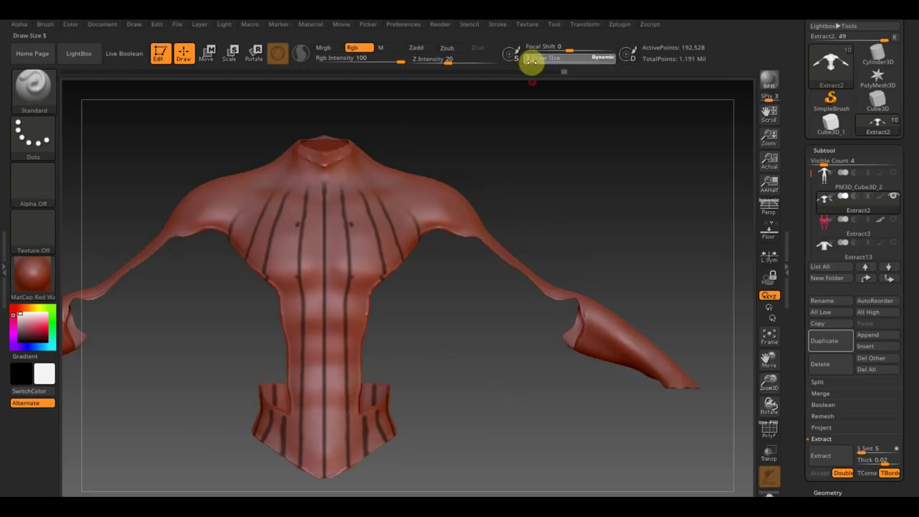
Mask a vertical line down the torso centre with a slightly smaller brush
left_click_drag(306, 167, 301, 464)
key("bracketleft")
mouse_move(324, 182)
left_mouse_down()
mouse_move(294, 169)
mouse_move(250, 234)
mouse_move(197, 244)
left_mouse_up()
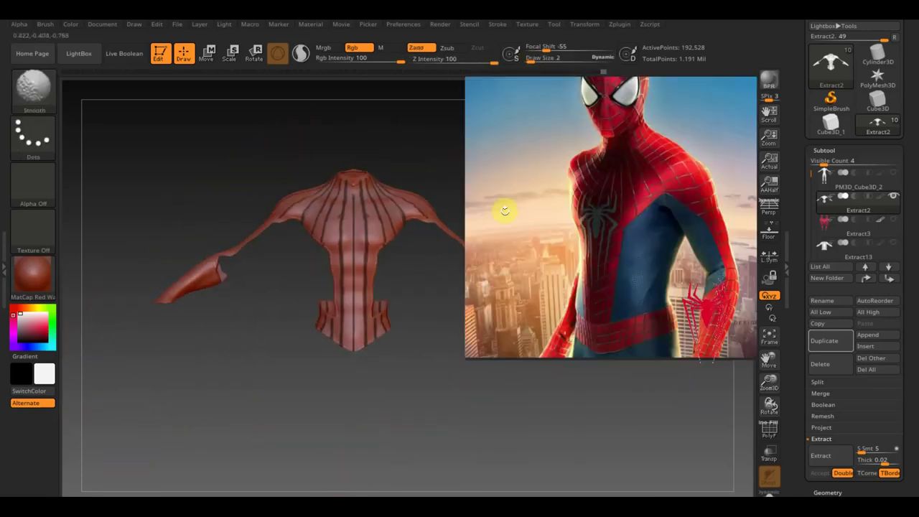
mouse_move(277, 302)
left_mouse_down()
mouse_move(412, 163)
mouse_move(317, 182)
mouse_move(445, 195)
mouse_move(205, 179)
left_mouse_up()
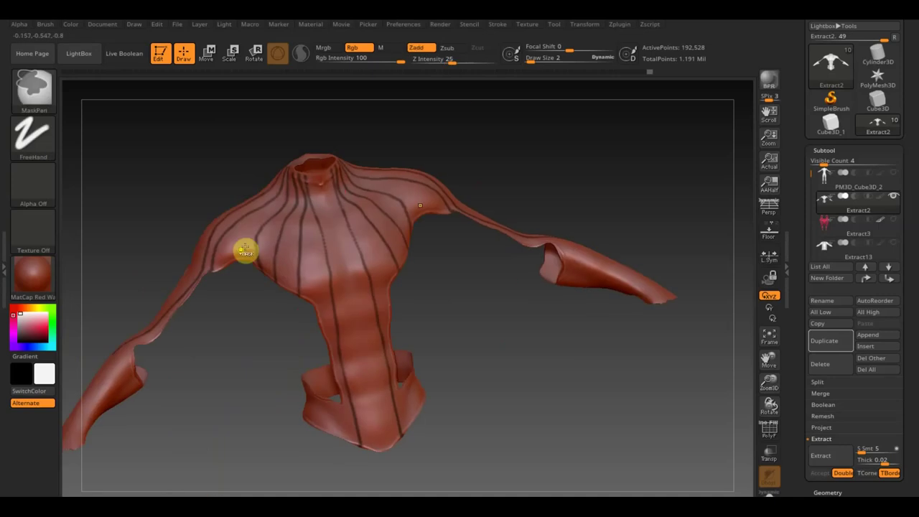
mouse_move(244, 250)
left_mouse_down()
mouse_move(554, 214)
mouse_move(586, 256)
mouse_move(216, 309)
left_mouse_up()
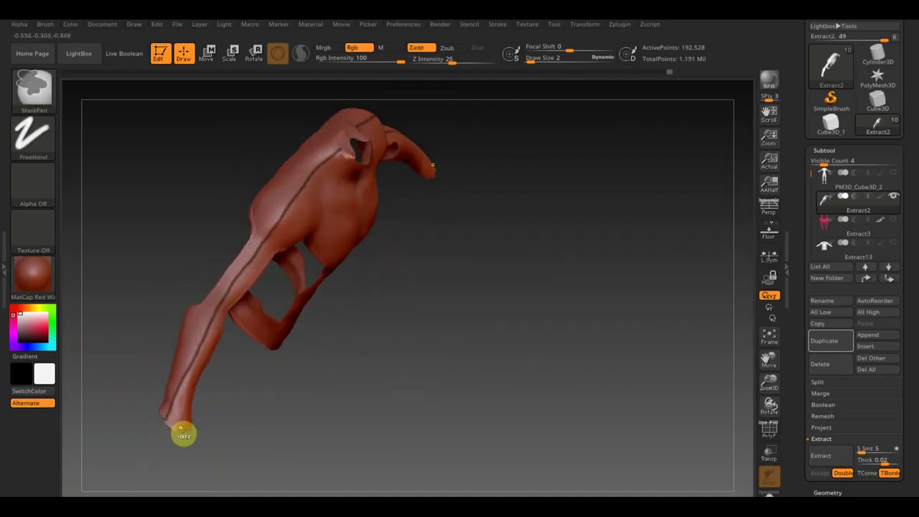
mouse_move(340, 362)
left_mouse_down()
mouse_move(493, 238)
mouse_move(385, 290)
mouse_move(445, 194)
mouse_move(481, 163)
mouse_move(640, 382)
mouse_move(409, 395)
mouse_move(460, 314)
mouse_move(409, 338)
mouse_move(524, 362)
mouse_move(366, 378)
mouse_move(276, 421)
left_mouse_up()
mouse_move(450, 243)
left_mouse_down()
mouse_move(378, 359)
mouse_move(533, 443)
mouse_move(565, 367)
left_mouse_up()
key("b")
key("s")
key("t")
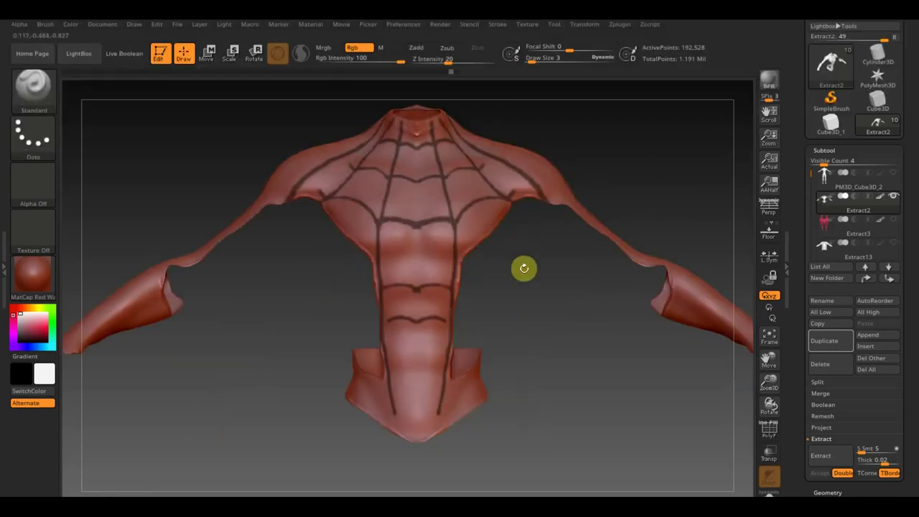
Draw masked web lines over the shoulder, belt and strap edges
left_click_drag(522, 248, 599, 150)
left_click_drag(377, 154, 380, 254)
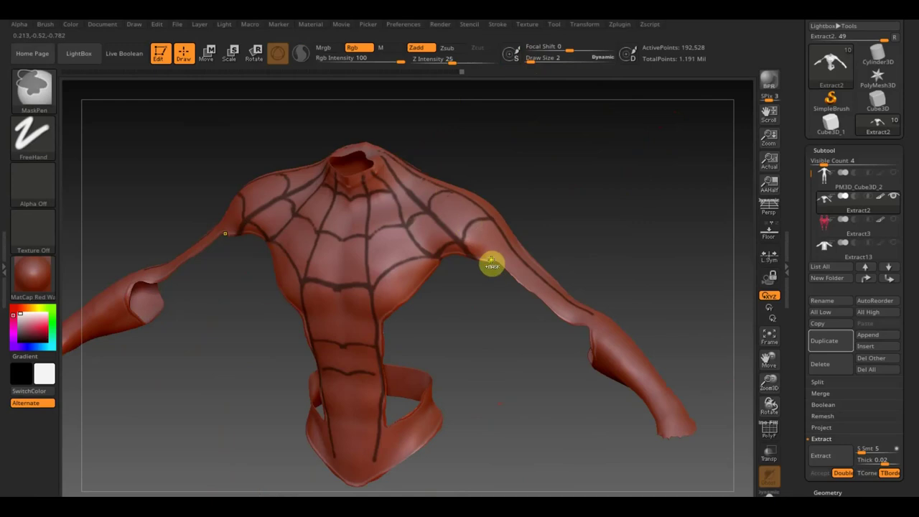
left_click_drag(491, 266, 388, 193)
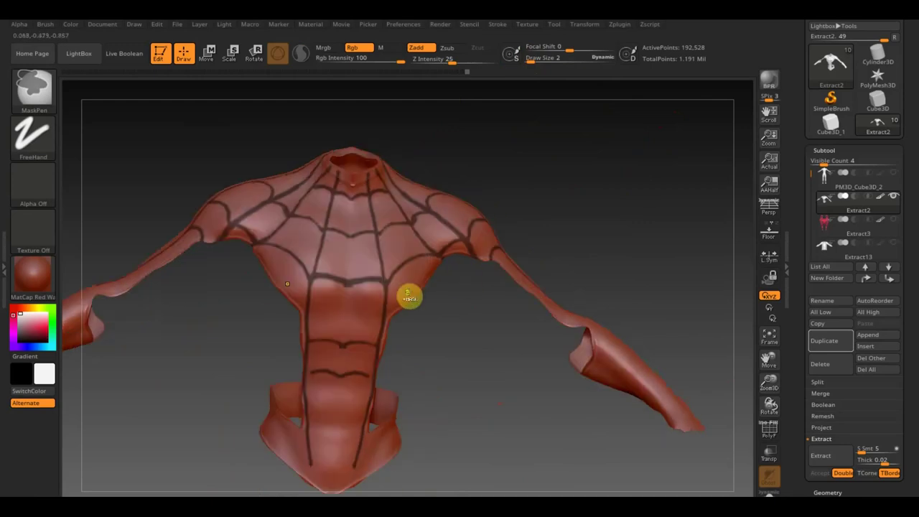
left_click_drag(464, 398, 332, 279, "alt")
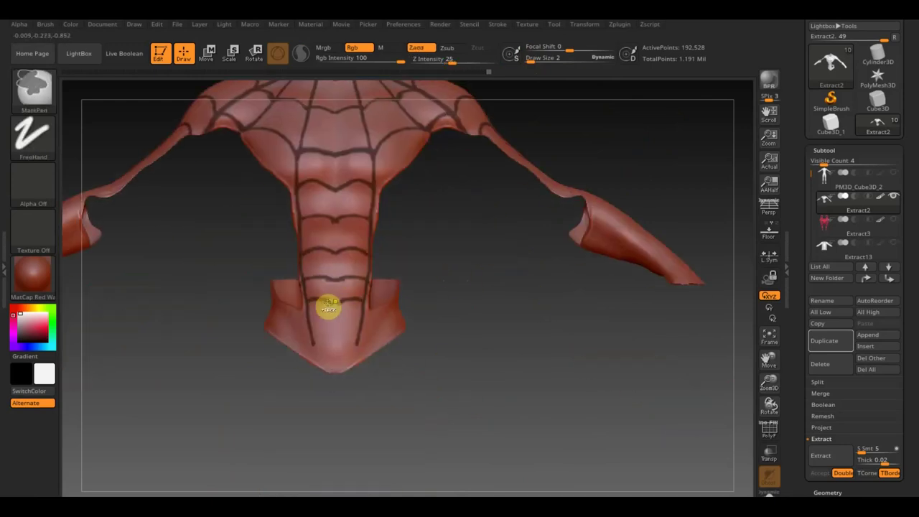
mouse_move(332, 337)
left_mouse_down()
mouse_move(487, 271)
mouse_move(486, 263)
left_mouse_up()
mouse_move(396, 144)
left_mouse_down()
mouse_move(372, 384)
mouse_move(332, 418)
mouse_move(402, 357)
mouse_move(474, 433)
mouse_move(449, 429)
mouse_move(424, 384)
mouse_move(428, 361)
mouse_move(427, 448)
mouse_move(499, 371)
mouse_move(486, 359)
mouse_move(558, 307)
mouse_move(625, 340)
mouse_move(493, 386)
mouse_move(464, 351)
mouse_move(482, 321)
mouse_move(482, 374)
mouse_move(589, 263)
mouse_move(523, 230)
left_mouse_up()
mouse_move(514, 272)
left_mouse_down()
mouse_move(567, 335)
mouse_move(568, 386)
left_mouse_up()
mouse_move(568, 179)
left_mouse_down()
mouse_move(551, 212)
mouse_move(509, 189)
mouse_move(499, 250)
mouse_move(529, 209)
mouse_move(554, 225)
mouse_move(544, 289)
mouse_move(529, 259)
mouse_move(559, 252)
mouse_move(509, 318)
mouse_move(566, 308)
mouse_move(543, 324)
mouse_move(583, 316)
mouse_move(564, 228)
mouse_move(513, 189)
mouse_move(602, 226)
mouse_move(606, 220)
mouse_move(410, 137)
left_mouse_up()
Extend the web lines along the arm, the looped strap end and the arm hole
left_click_drag(424, 223, 538, 61)
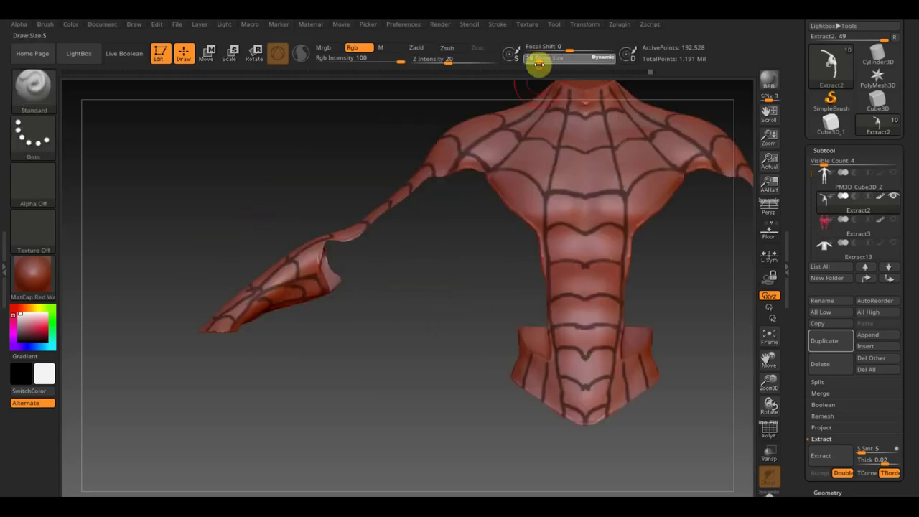
mouse_move(410, 201)
left_mouse_down()
mouse_move(297, 275)
mouse_move(284, 203)
left_mouse_up()
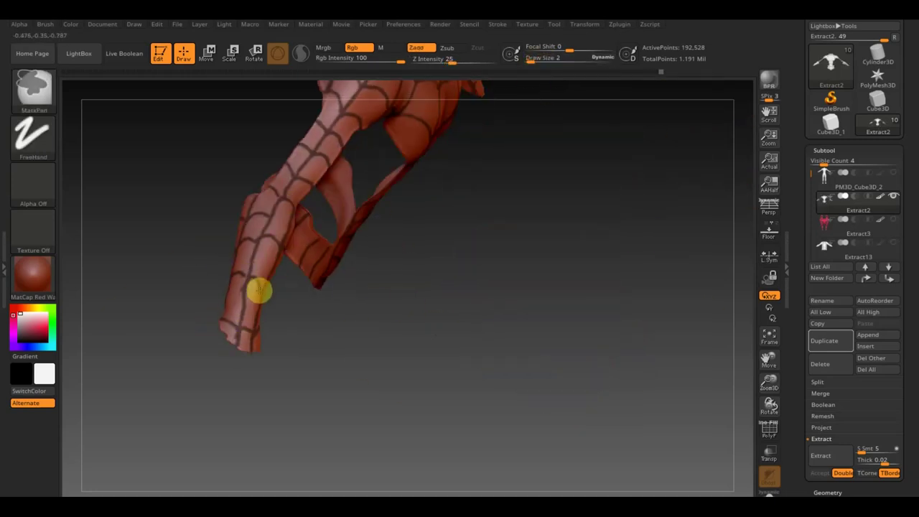
mouse_move(259, 289)
left_mouse_down()
mouse_move(437, 302)
mouse_move(254, 279)
mouse_move(304, 303)
mouse_move(213, 320)
mouse_move(345, 193)
mouse_move(158, 220)
mouse_move(205, 312)
mouse_move(197, 342)
mouse_move(168, 364)
mouse_move(168, 231)
left_mouse_up()
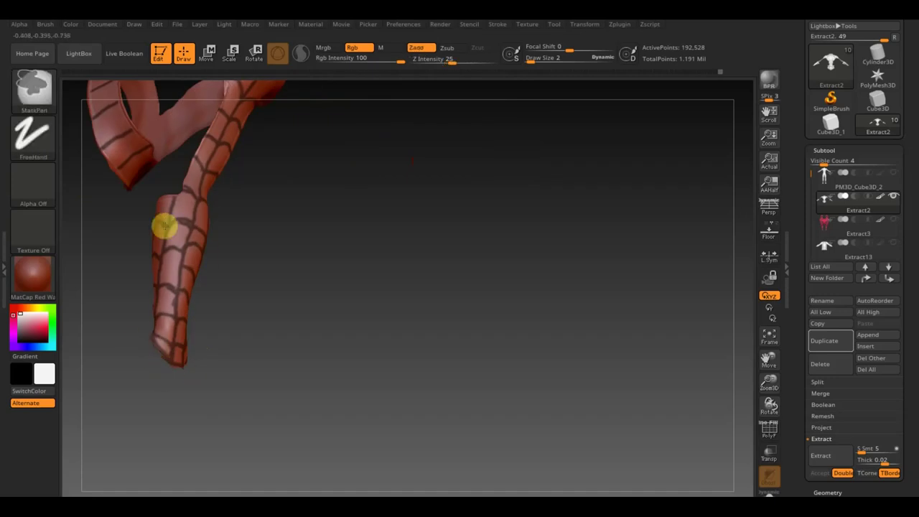
mouse_move(184, 189)
left_mouse_down()
mouse_move(386, 172)
mouse_move(425, 266)
mouse_move(406, 349)
left_mouse_up()
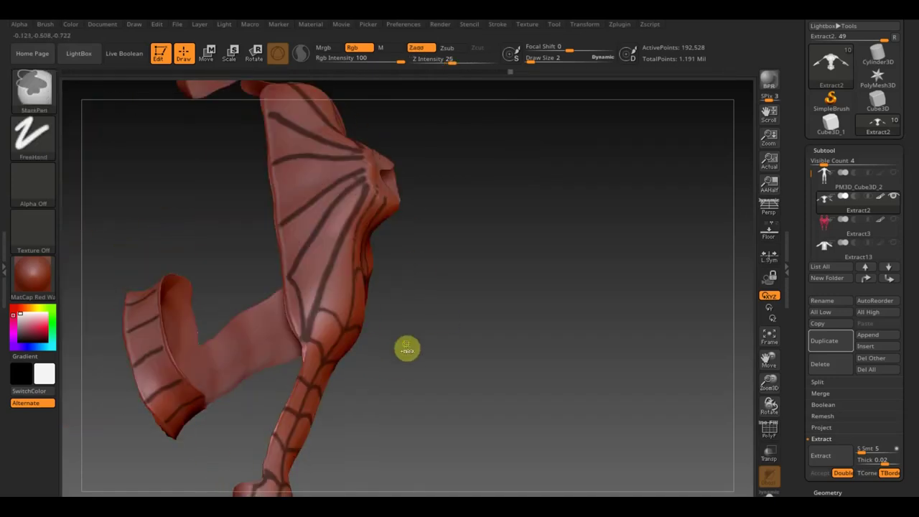
mouse_move(323, 252)
left_mouse_down()
mouse_move(433, 323)
mouse_move(534, 237)
left_mouse_up()
mouse_move(349, 228)
left_mouse_down()
mouse_move(277, 191)
mouse_move(435, 189)
mouse_move(425, 136)
mouse_move(681, 123)
mouse_move(392, 160)
mouse_move(470, 204)
mouse_move(772, 450)
mouse_move(466, 129)
mouse_move(304, 177)
mouse_move(303, 197)
left_mouse_up()
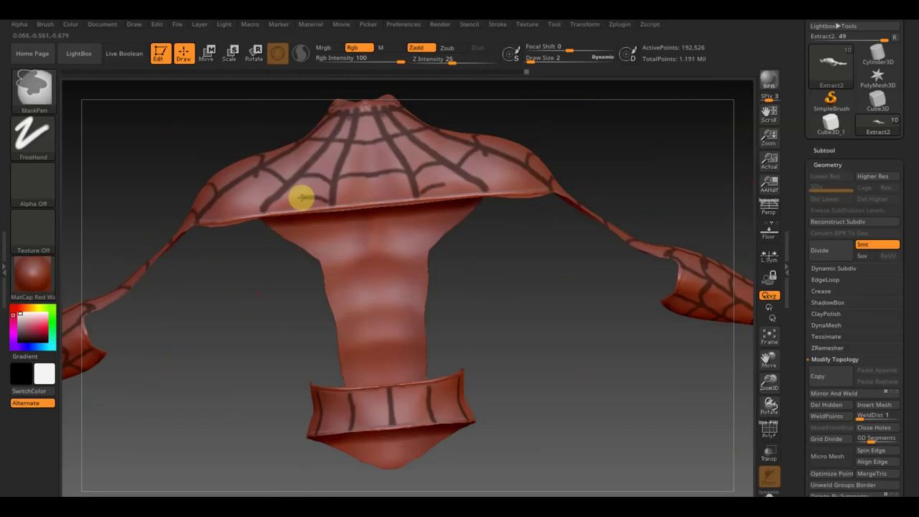
key("ctrl")
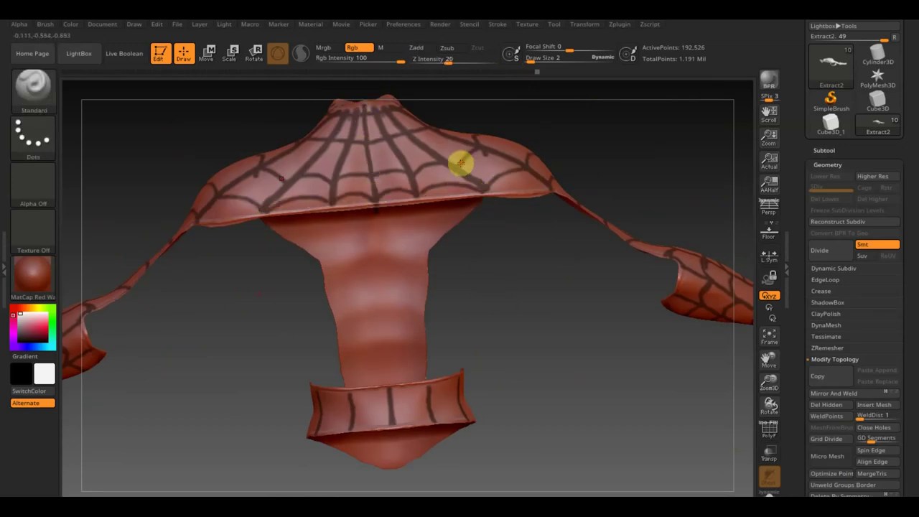
Run web lines down the abdomen to the waistband with a larger brush, then invert the mask
mouse_move(468, 148)
left_mouse_down()
mouse_move(318, 357)
mouse_move(395, 287)
mouse_move(451, 321)
left_mouse_up()
mouse_move(435, 435)
left_mouse_down()
mouse_move(465, 467)
mouse_move(359, 447)
mouse_move(242, 456)
mouse_move(493, 390)
left_mouse_up()
key("ctrl")
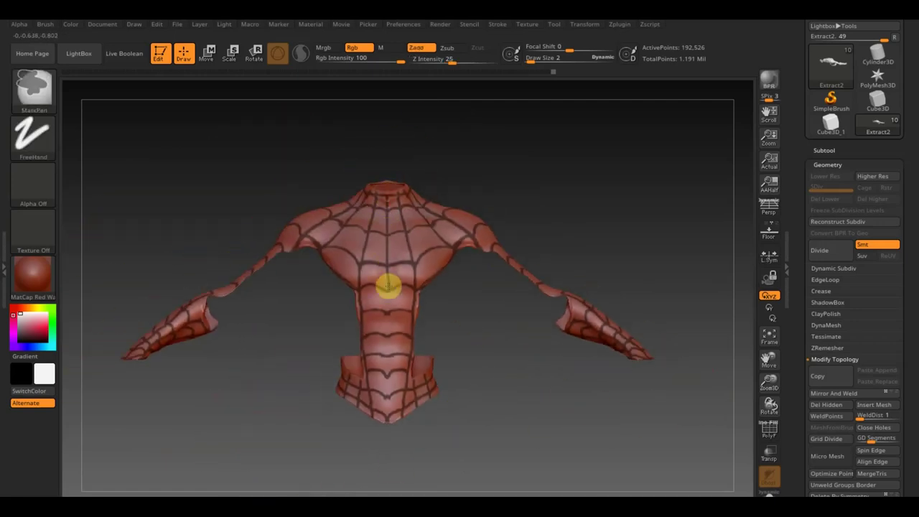
right_click_drag(388, 275, 382, 392, "ctrl")
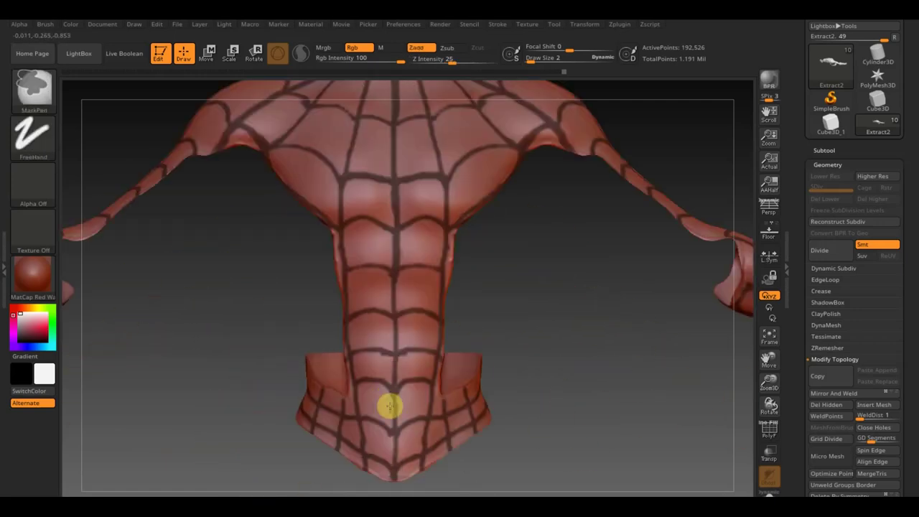
mouse_move(602, 373)
right_mouse_down("alt")
mouse_move(539, 366)
mouse_move(408, 314)
right_mouse_up("alt")
left_click_drag(526, 58, 533, 59)
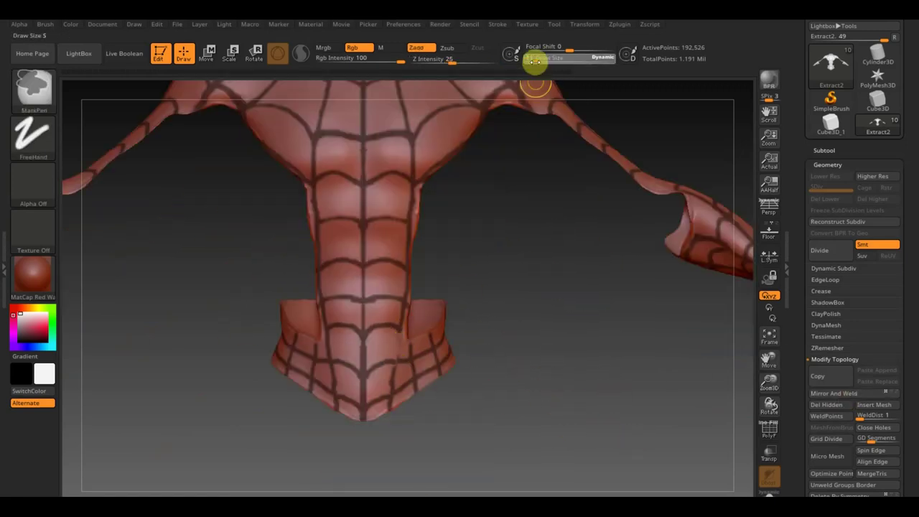
key("ctrl")
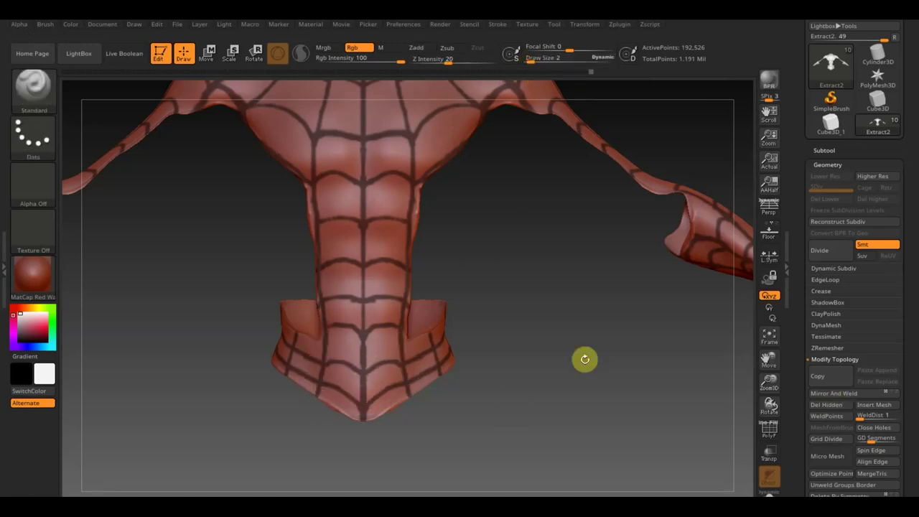
key("f")
left_click(487, 377, "ctrl")
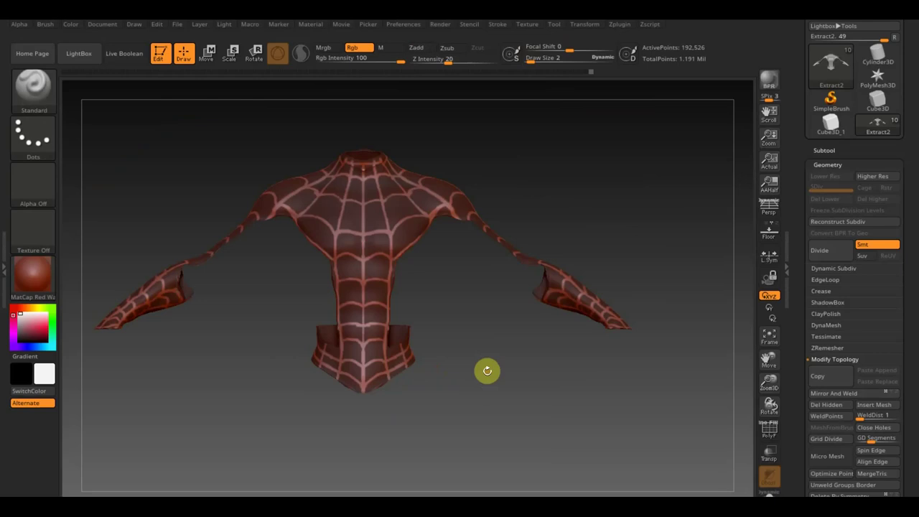
Touch up the web lines on the left arm and folded strap band, adding grid lines across the cuff
key("ctrl")
mouse_move(204, 329)
right_mouse_down("alt")
mouse_move(225, 371)
mouse_move(574, 439)
right_mouse_up("alt")
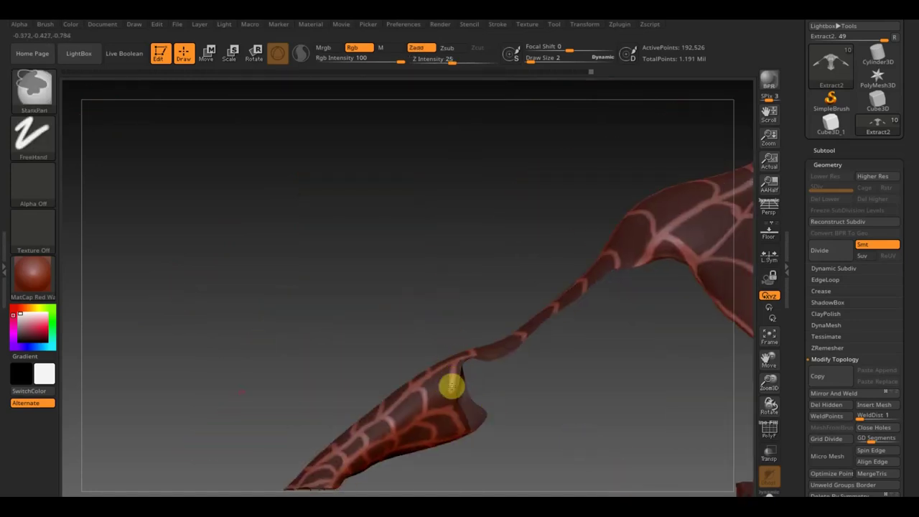
mouse_move(482, 404)
right_mouse_down()
mouse_move(525, 431)
mouse_move(512, 454)
mouse_move(520, 478)
mouse_move(558, 493)
mouse_move(529, 439)
right_mouse_up()
key("ctrl")
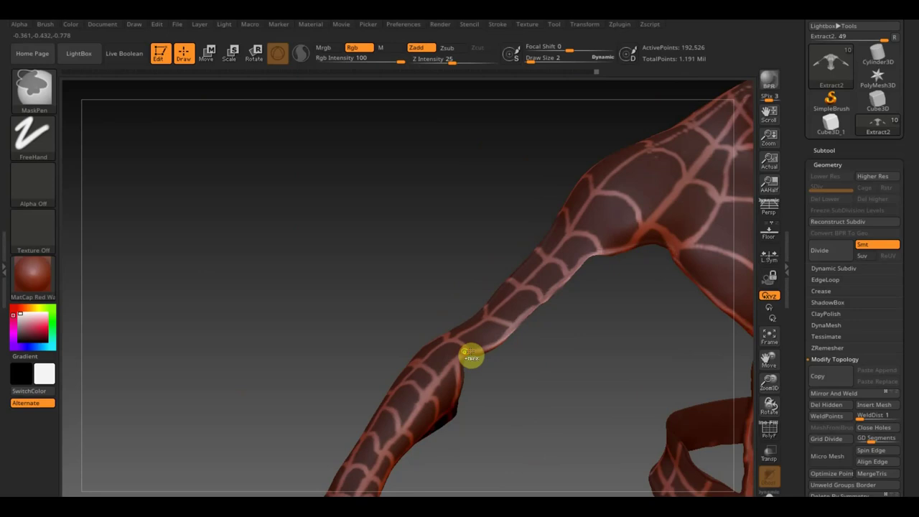
mouse_move(586, 369)
left_mouse_down()
mouse_move(630, 448)
mouse_move(669, 457)
mouse_move(649, 383)
left_mouse_up()
left_click_drag(547, 342, 437, 412)
key("ctrl")
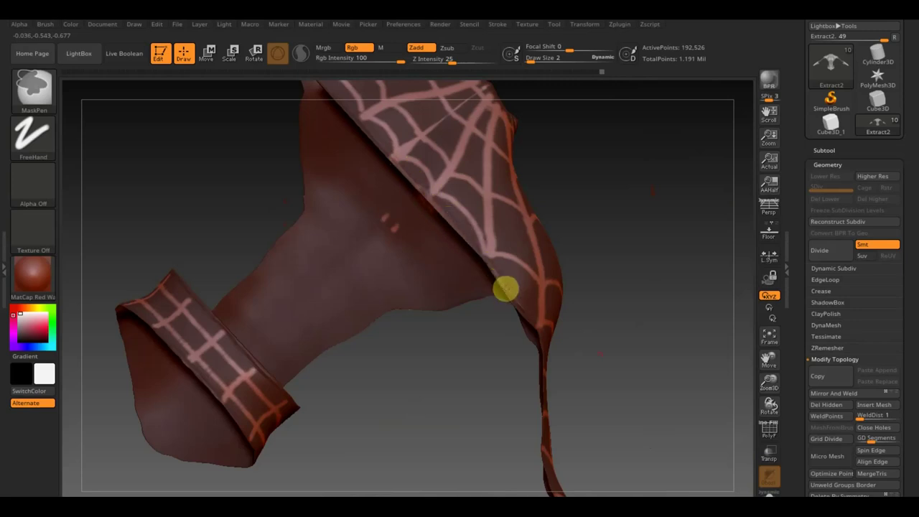
Refine the web-line mask across the upper torso and shoulders with MaskPen
mouse_move(658, 308)
left_mouse_down()
mouse_move(669, 335)
mouse_move(645, 368)
mouse_move(629, 306)
mouse_move(550, 304)
left_mouse_up()
key("ctrl")
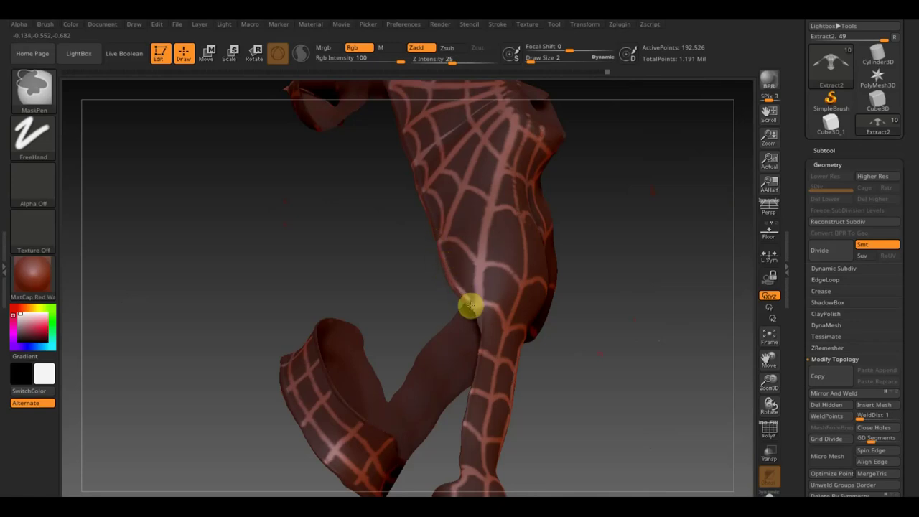
key("ctrl")
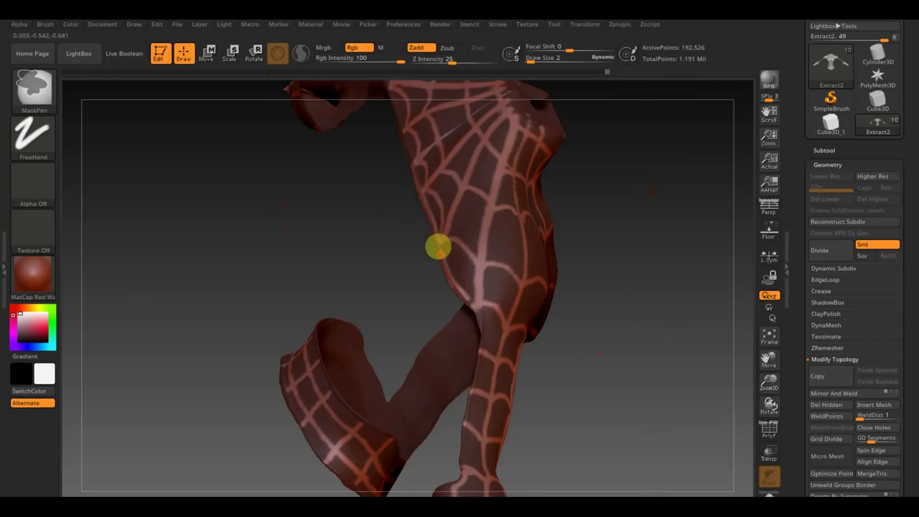
scroll(588, 304, "up", 5)
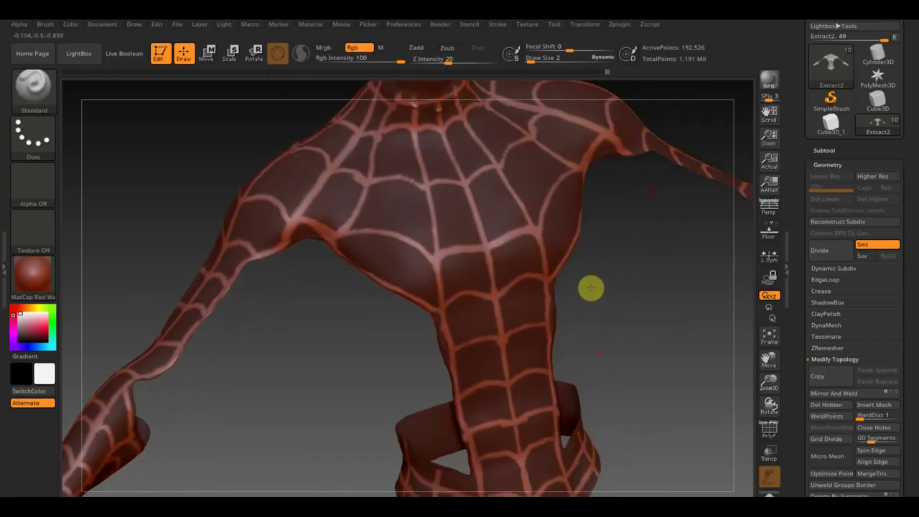
left_click_drag(590, 288, 479, 218)
key("ctrl")
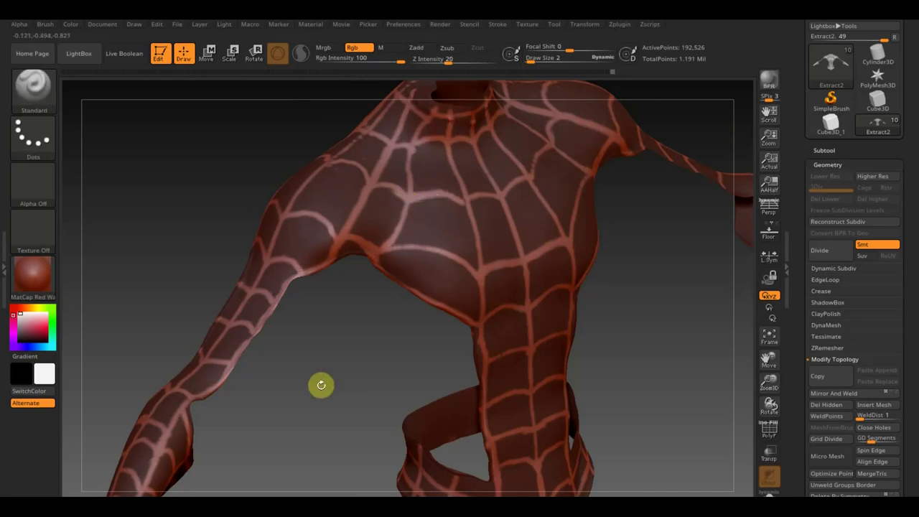
mouse_move(350, 365)
left_mouse_down()
mouse_move(335, 328)
mouse_move(359, 250)
left_mouse_up()
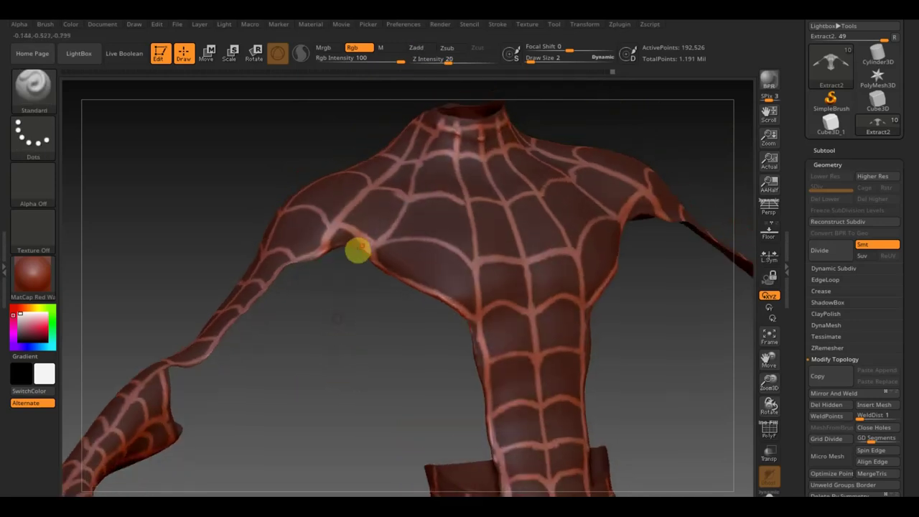
key("ctrl")
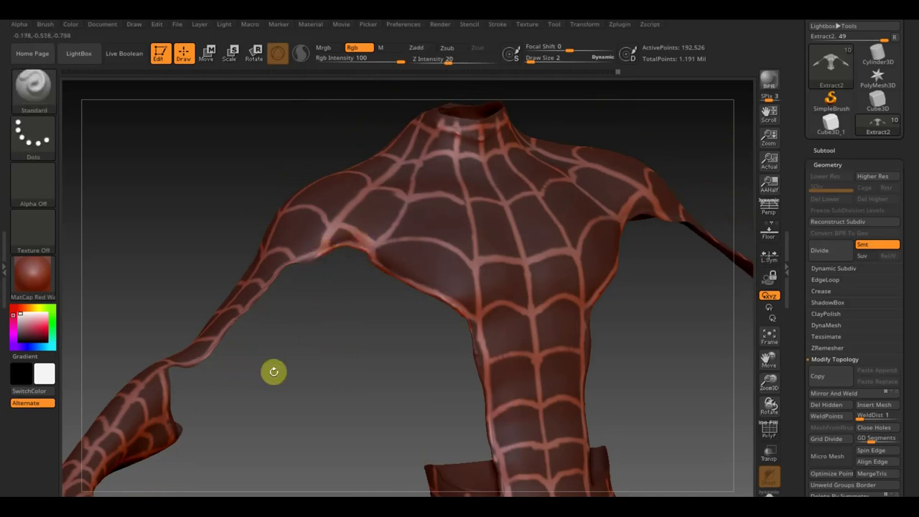
Extend the web lines onto the arm pieces and the folded flap at the lower torso
mouse_move(235, 431)
left_mouse_down()
mouse_move(318, 479)
mouse_move(308, 493)
mouse_move(451, 445)
mouse_move(463, 301)
left_mouse_up()
key("ctrl")
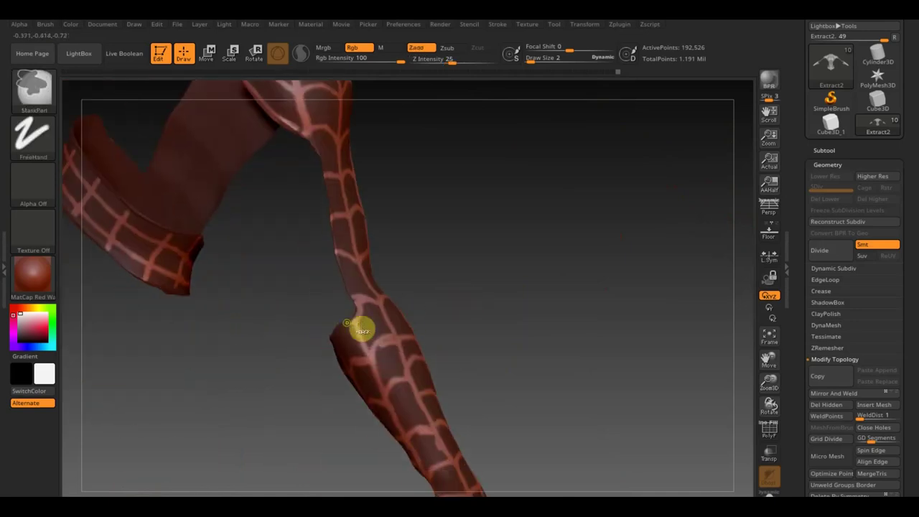
mouse_move(400, 301)
left_mouse_down()
mouse_move(480, 247)
mouse_move(357, 144)
left_mouse_up()
key("ctrl")
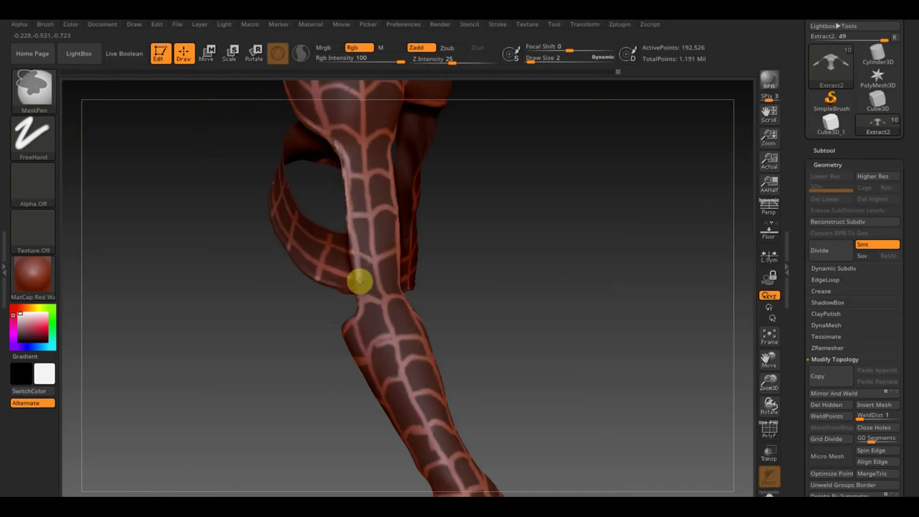
mouse_move(512, 252)
left_mouse_down()
mouse_move(536, 275)
mouse_move(529, 280)
mouse_move(467, 269)
mouse_move(465, 284)
left_mouse_up()
mouse_move(519, 375)
left_mouse_down()
mouse_move(408, 371)
mouse_move(423, 377)
left_mouse_up()
key("shift")
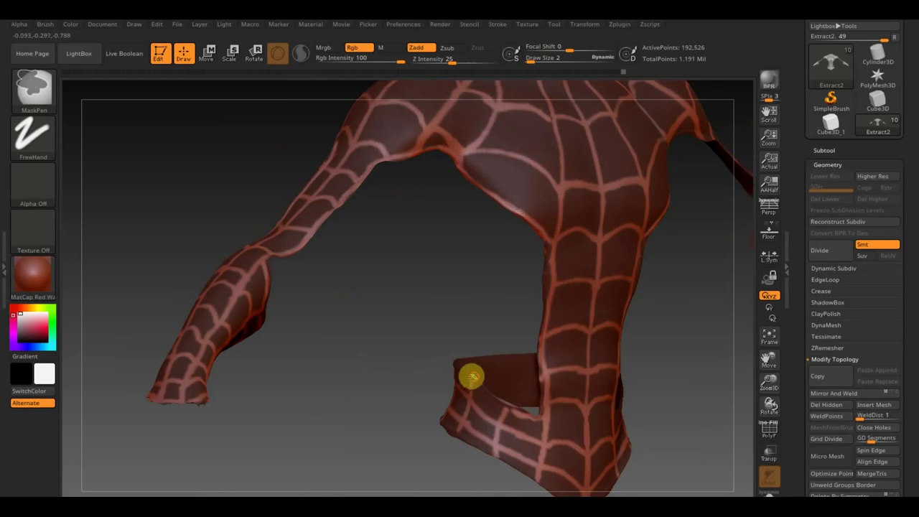
Mask the web lines around the wrist cuff
mouse_move(488, 402)
left_mouse_down()
mouse_move(400, 312)
mouse_move(486, 394)
left_mouse_up()
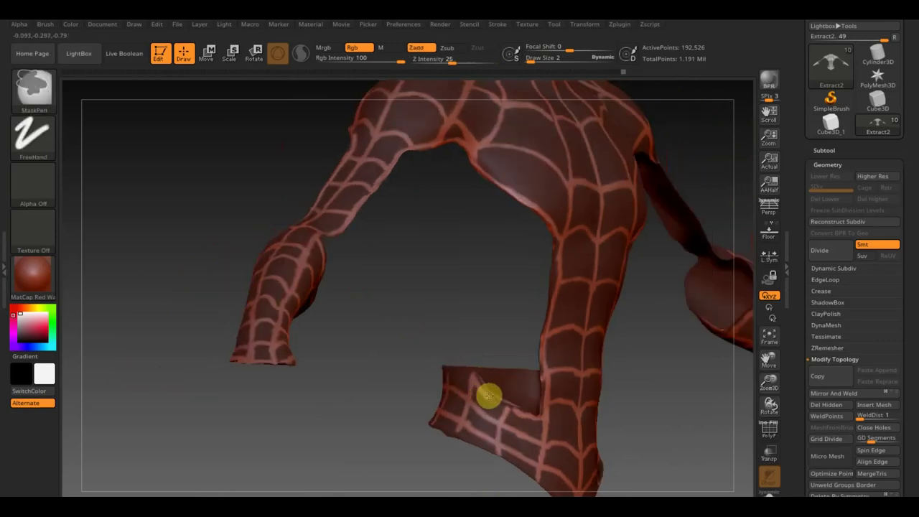
left_click_drag(544, 421, 475, 379)
mouse_move(400, 366)
left_mouse_down()
mouse_move(328, 455)
mouse_move(293, 479)
left_mouse_up()
left_click_drag(460, 396, 352, 370, "ctrl")
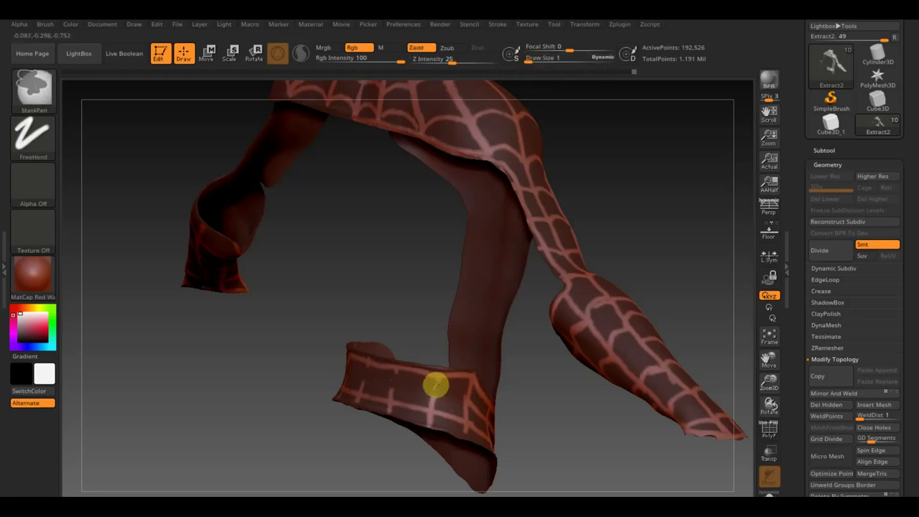
left_click_drag(530, 57, 526, 57)
mouse_move(259, 345)
left_mouse_down()
mouse_move(495, 388)
mouse_move(429, 394)
mouse_move(324, 371)
mouse_move(525, 456)
mouse_move(431, 457)
mouse_move(351, 424)
mouse_move(310, 424)
left_mouse_up()
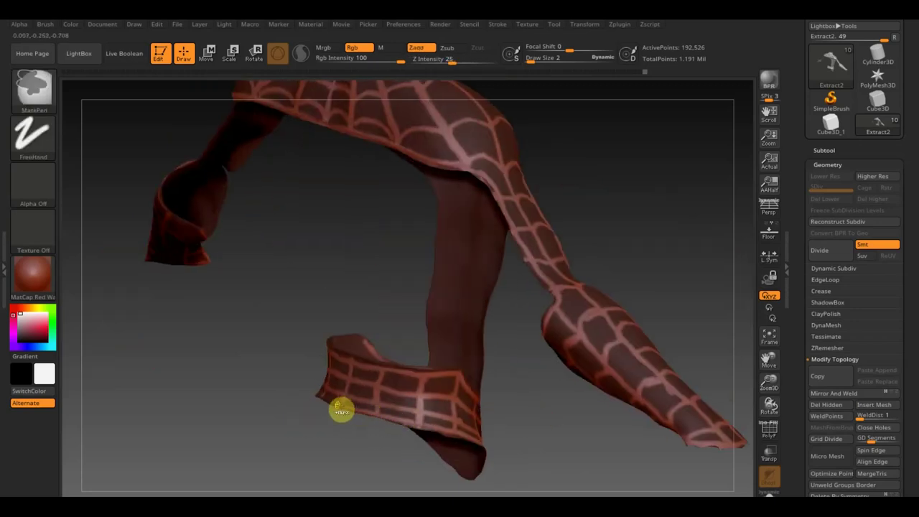
mouse_move(628, 456)
left_mouse_down()
mouse_move(500, 463)
mouse_move(683, 415)
mouse_move(634, 341)
mouse_move(649, 217)
left_mouse_up()
Mask the waist-band lines at Draw Size 2, inverting the mask twice to check coverage
key("ctrl")
mouse_move(362, 322)
left_mouse_down()
mouse_move(283, 299)
mouse_move(323, 478)
mouse_move(264, 417)
left_mouse_up()
key("ctrl")
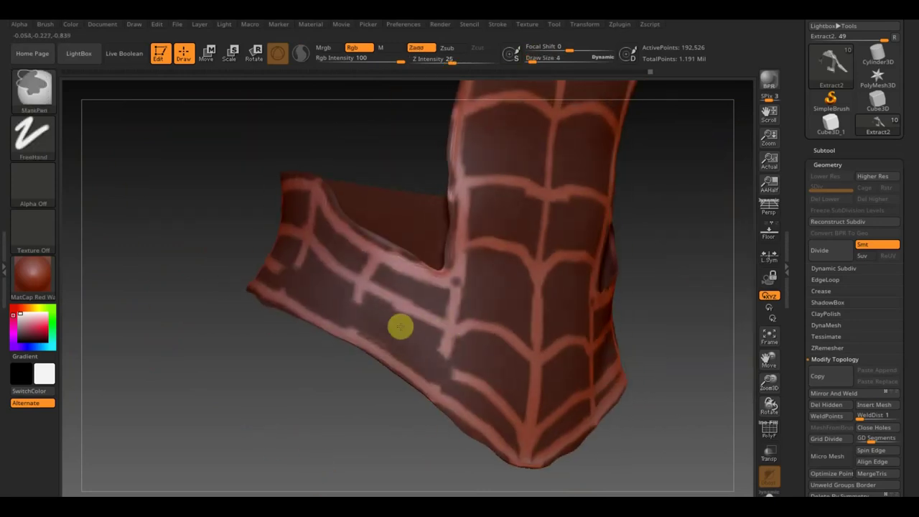
left_click_drag(532, 59, 527, 59)
key("ctrl")
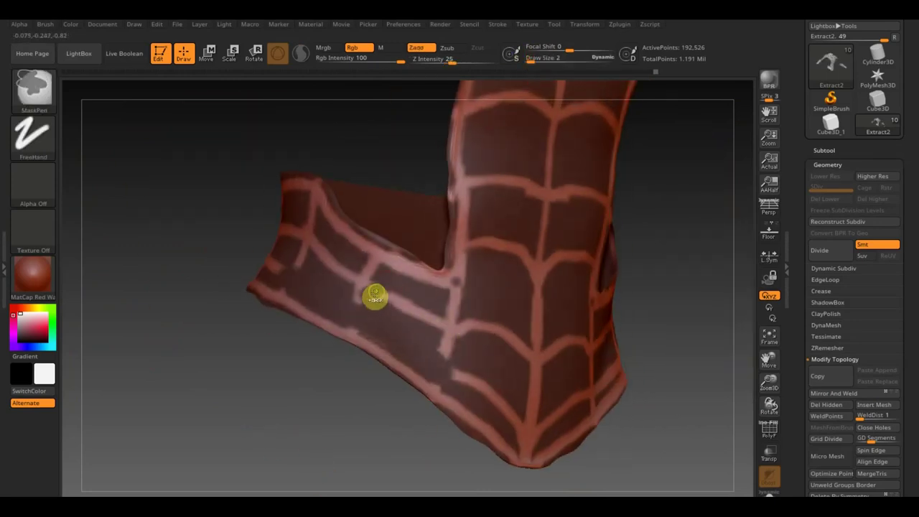
left_click(304, 359, "ctrl")
left_click(326, 361, "ctrl")
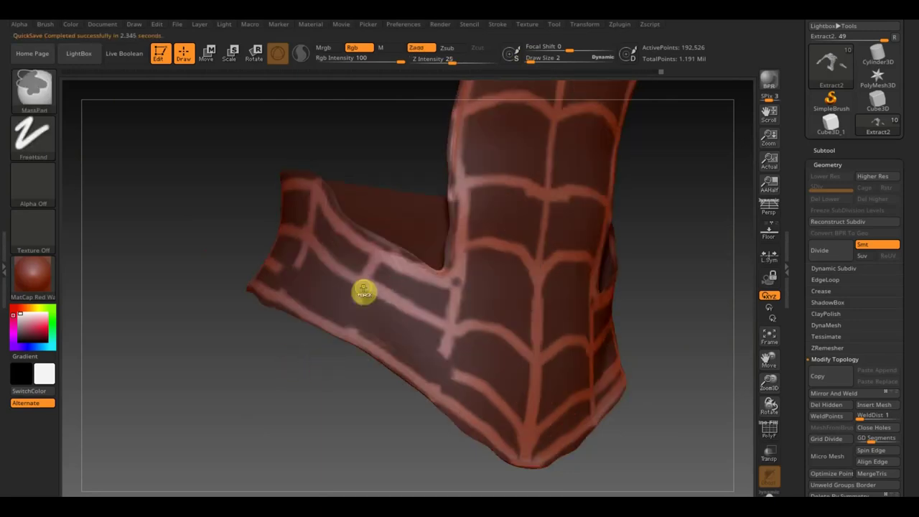
Refine the narrow hanging strap lines at Draw Size 1 from a straight front view
left_click_drag(268, 345, 371, 229)
left_click_drag(533, 59, 526, 59)
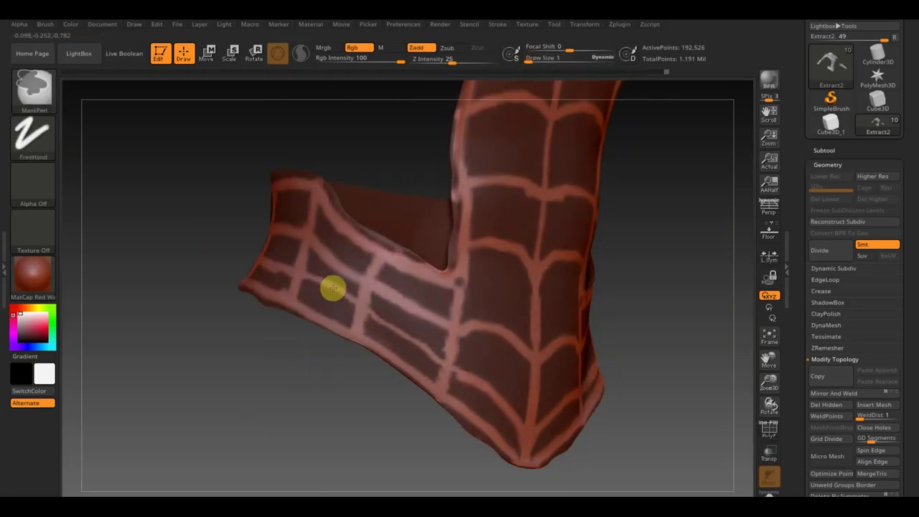
mouse_move(636, 322)
left_mouse_down("shift")
mouse_move(636, 256)
mouse_move(544, 199)
left_mouse_up("shift")
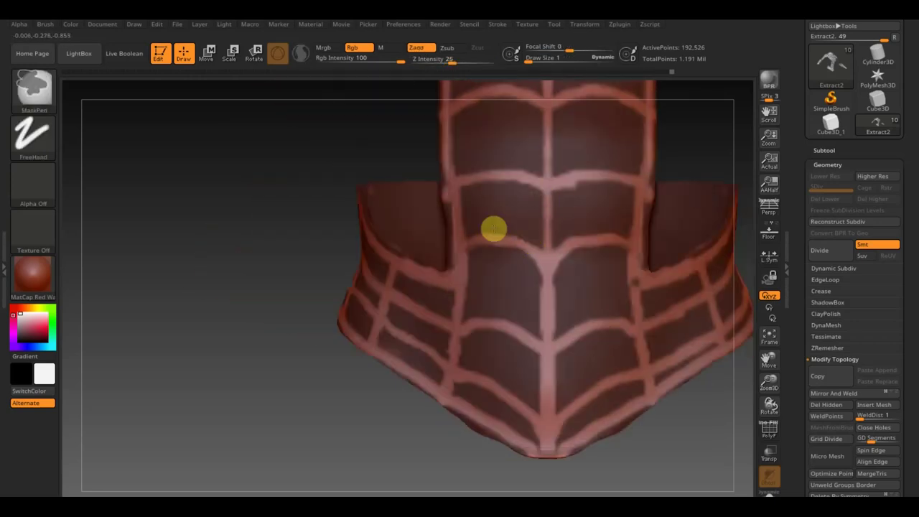
mouse_move(677, 471)
left_mouse_down("alt")
mouse_move(556, 382)
mouse_move(299, 384)
mouse_move(180, 463)
mouse_move(334, 252)
mouse_move(460, 180)
left_mouse_up("alt")
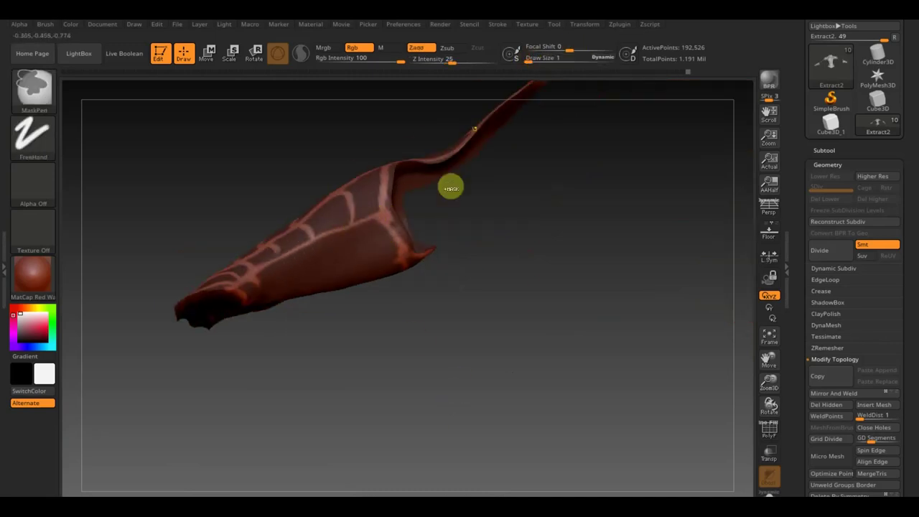
Touch up the forearm cuff's web-line mask from several side-on angles
mouse_move(281, 254)
left_mouse_down()
mouse_move(402, 367)
mouse_move(309, 262)
mouse_move(447, 303)
mouse_move(363, 297)
left_mouse_up()
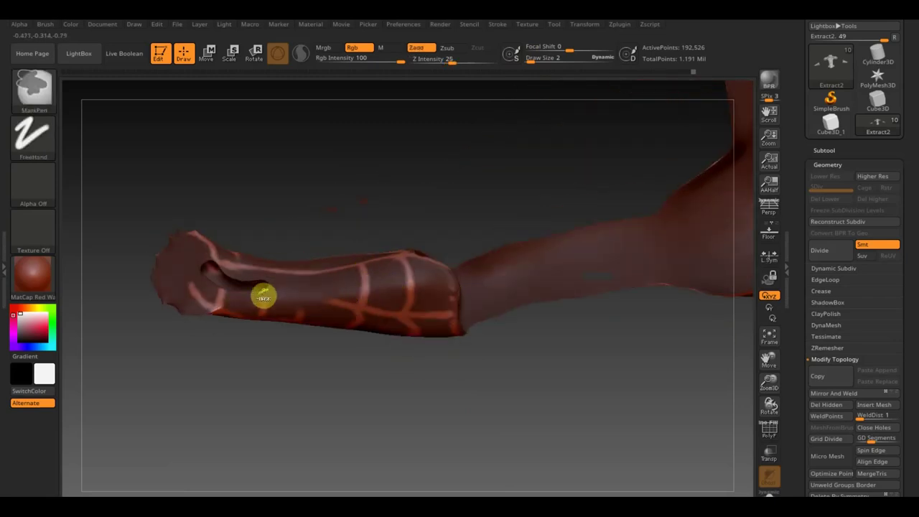
left_click_drag(341, 199, 278, 240)
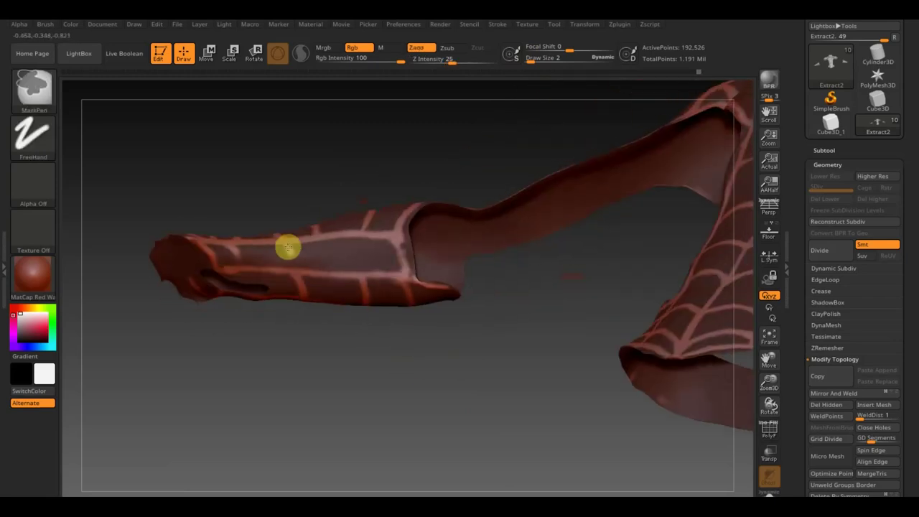
left_click_drag(378, 268, 398, 259)
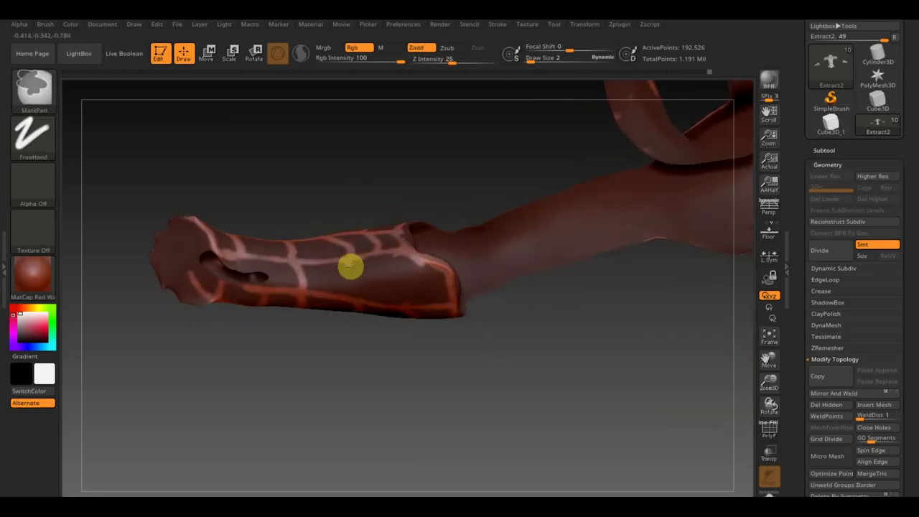
left_click_drag(425, 208, 393, 222)
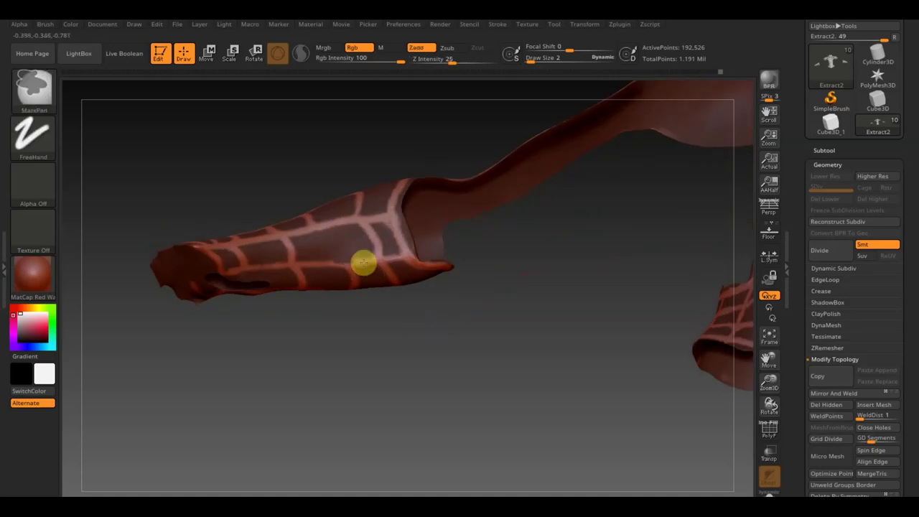
right_click_drag(328, 242, 346, 264)
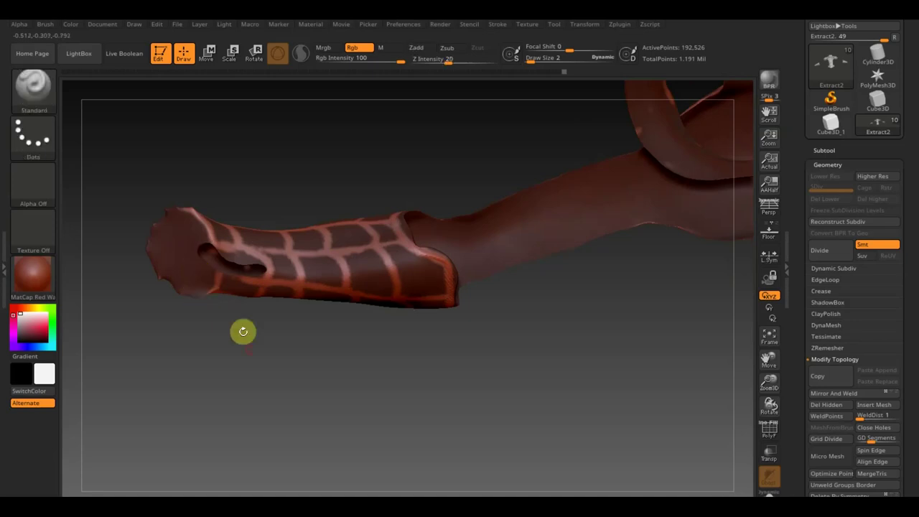
left_click_drag(242, 330, 262, 475)
Centre the whole torso shell with F and tilt it to see the shoulder tops
left_click_drag(472, 364, 472, 377)
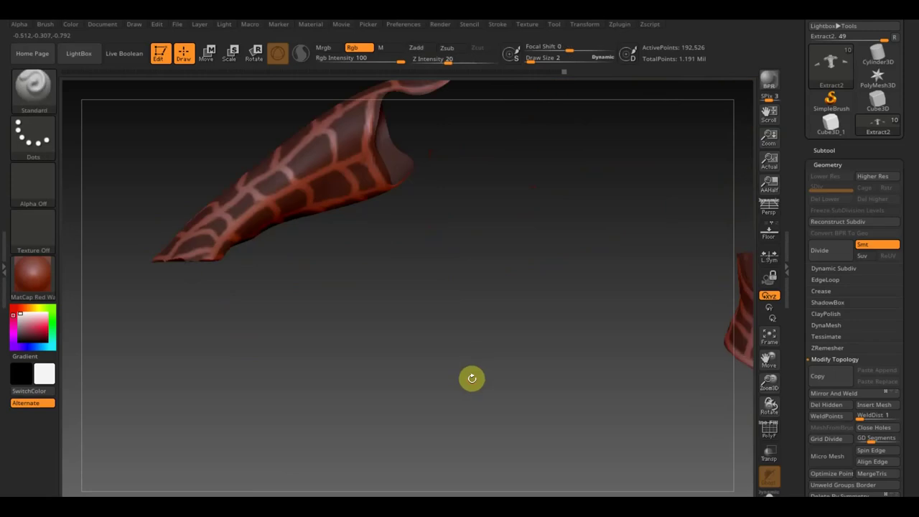
key("f")
left_click_drag(579, 289, 569, 346)
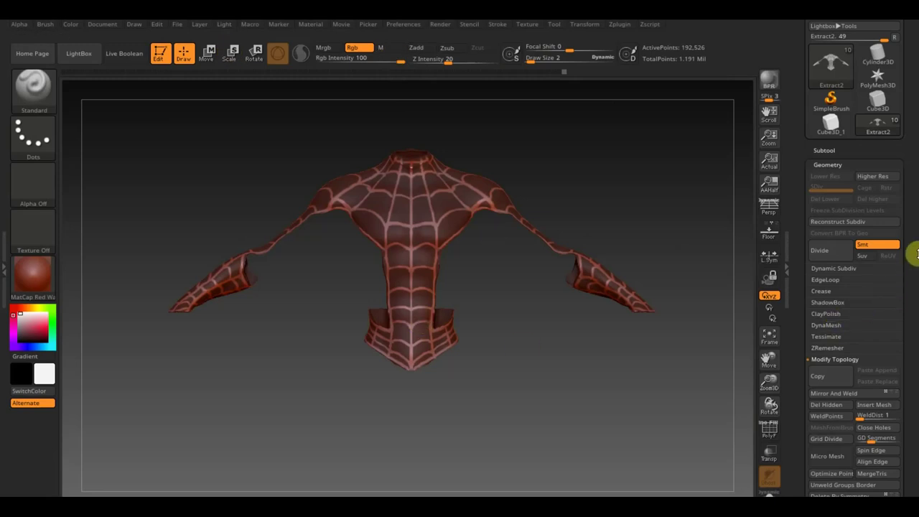
Inflate the unmasked web lines by 2 in Tool > Deformation and inspect the torso
left_click_drag(909, 345, 917, 298)
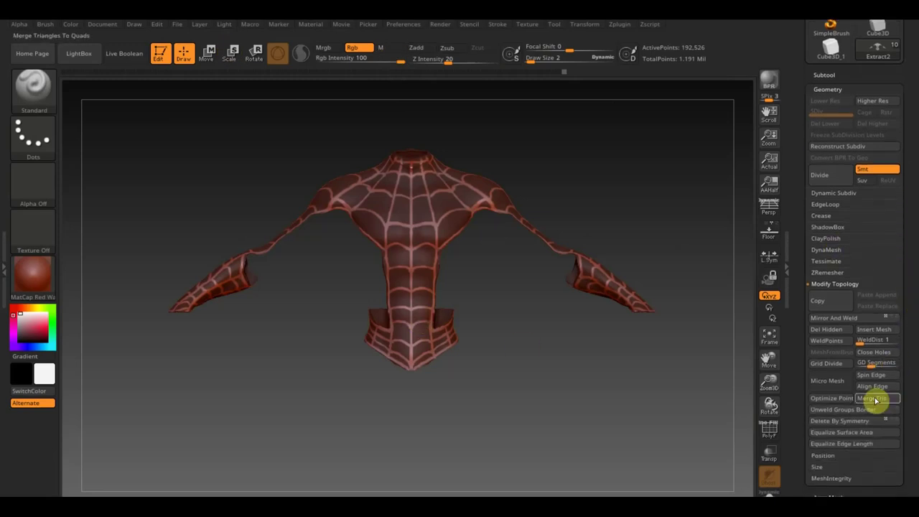
left_click_drag(914, 490, 915, 384)
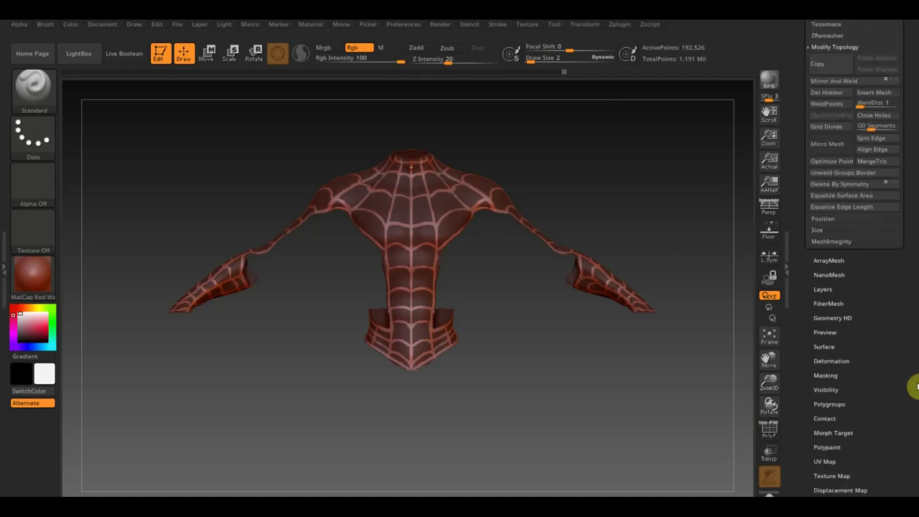
left_click(844, 362)
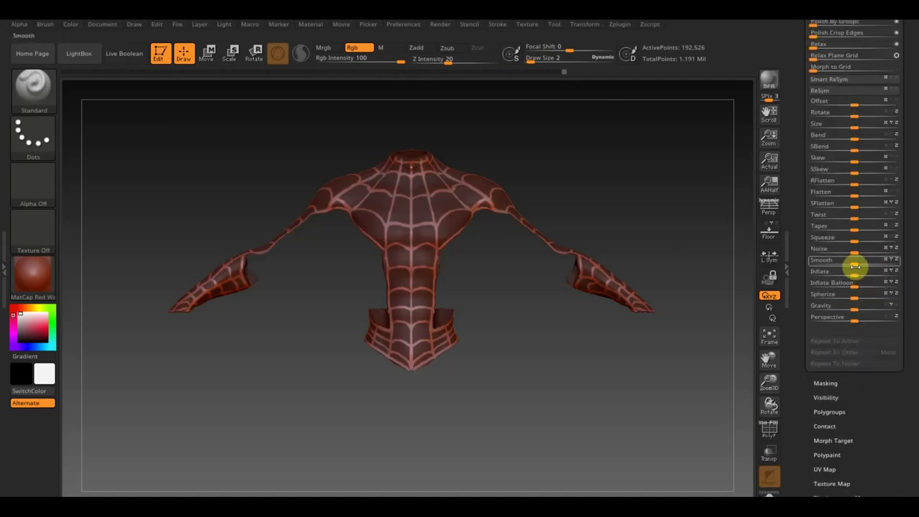
left_click_drag(855, 274, 857, 275)
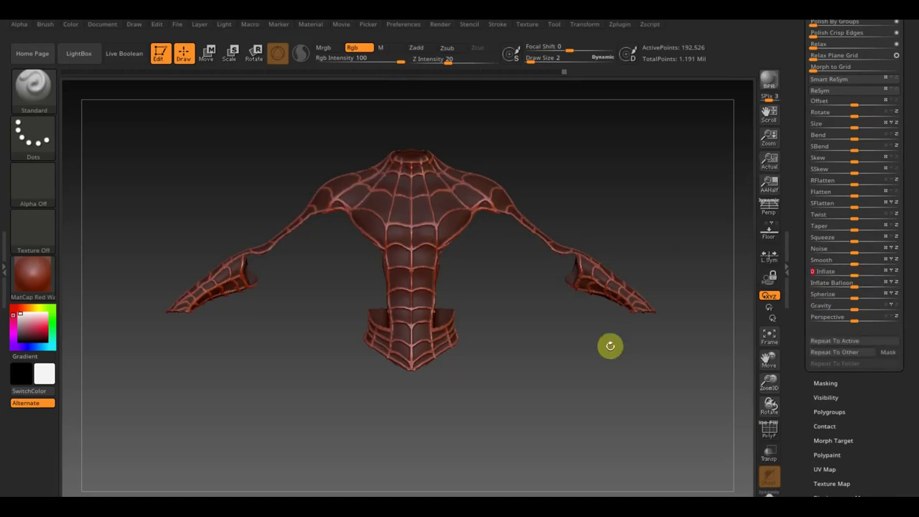
left_click_drag(602, 380, 580, 417)
mouse_move(600, 308)
left_mouse_down()
mouse_move(626, 329)
mouse_move(652, 388)
mouse_move(627, 368)
mouse_move(495, 407)
mouse_move(378, 421)
mouse_move(381, 414)
left_mouse_up()
Check the raised lines from the front, then undo the inflation with Ctrl+Z
key("space")
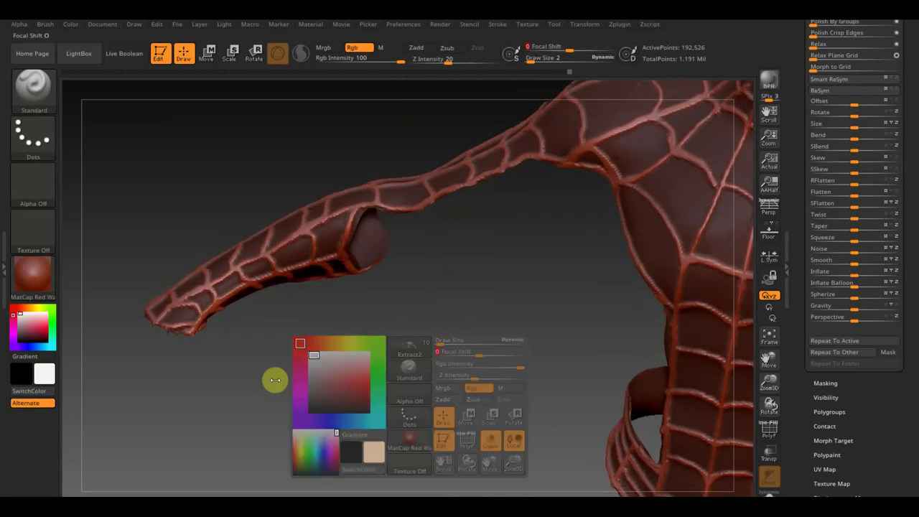
mouse_move(461, 324)
left_mouse_down()
mouse_move(478, 334)
mouse_move(177, 373)
left_mouse_up()
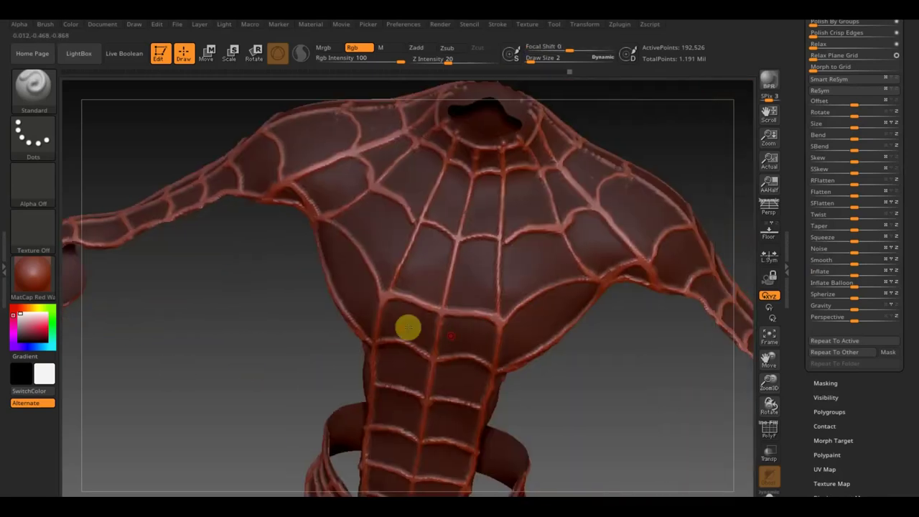
key("ctrl+z")
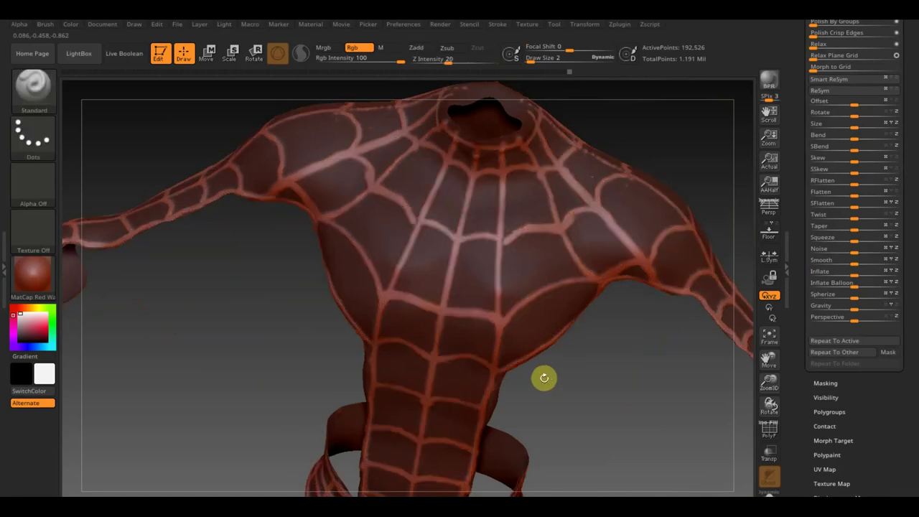
key("ctrl")
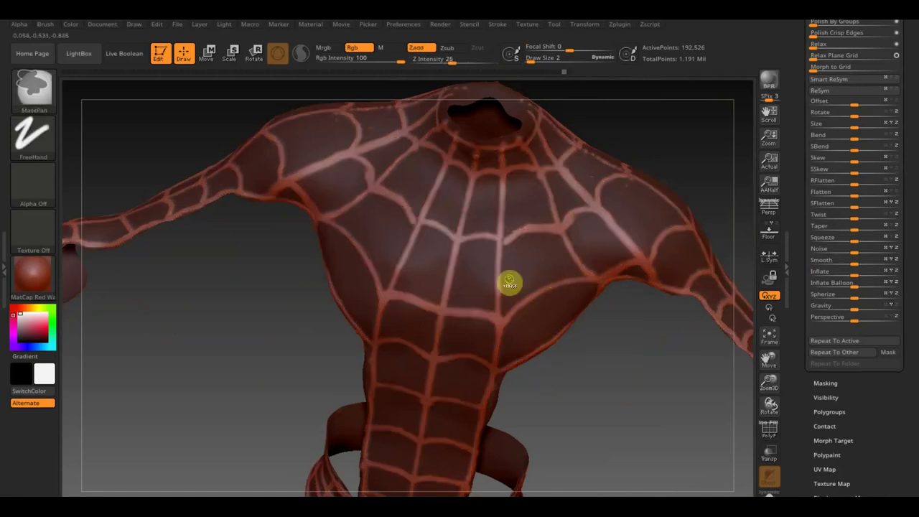
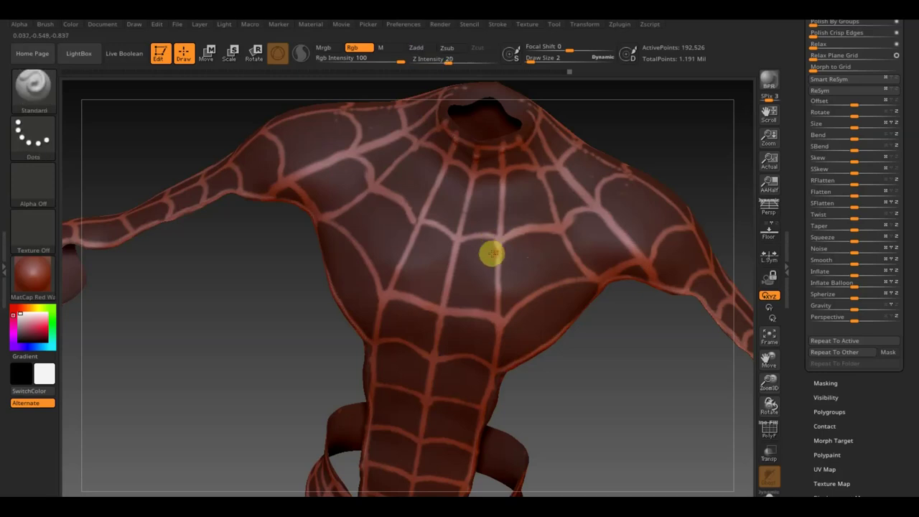
Orbit around the torso, upper back and arms to inspect the web lines
mouse_move(645, 129)
left_mouse_down()
mouse_move(660, 149)
mouse_move(675, 148)
left_mouse_up()
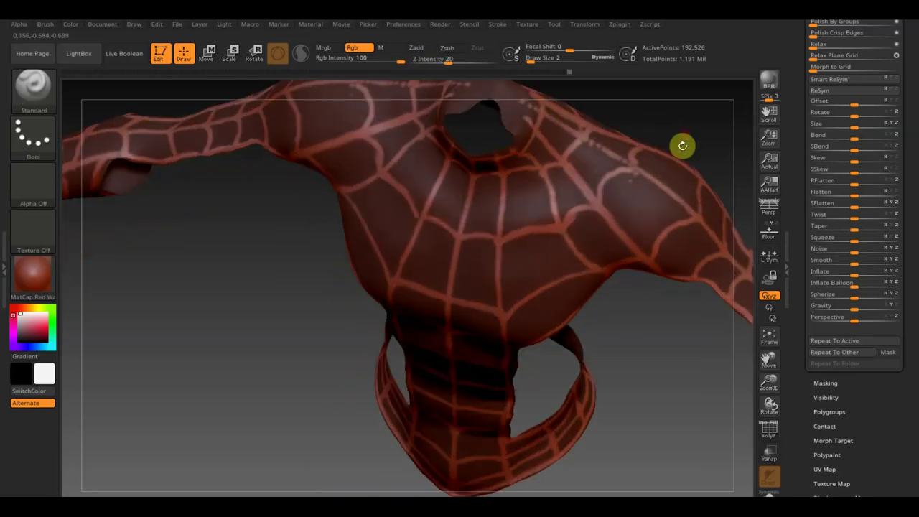
left_click_drag(696, 115, 604, 231)
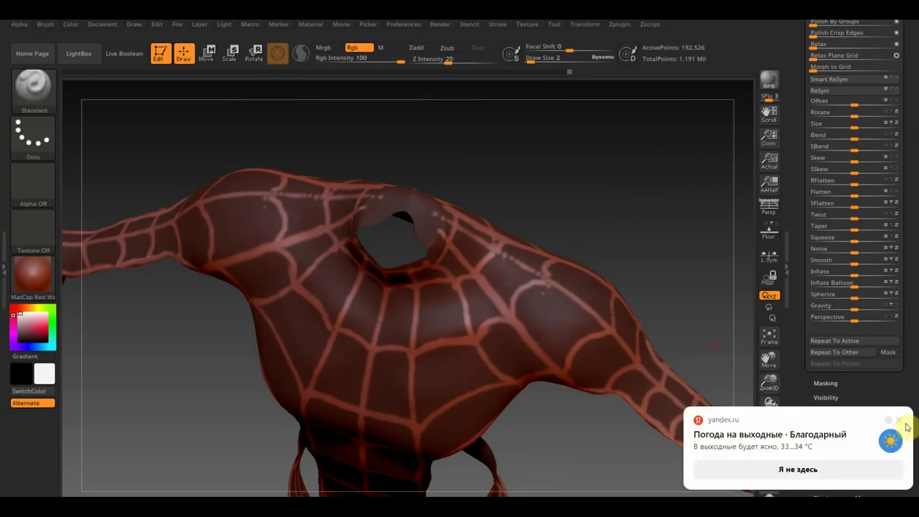
left_click(899, 420)
left_click_drag(630, 295, 564, 290)
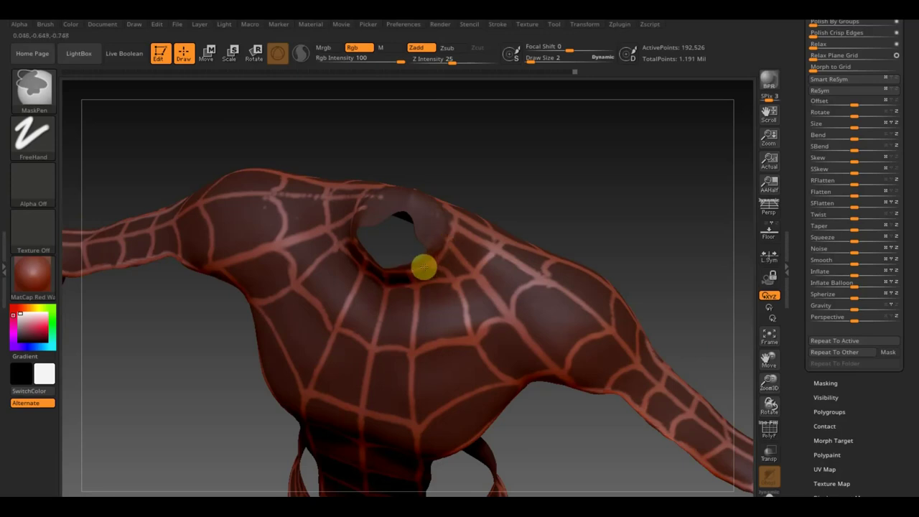
left_click_drag(498, 199, 536, 123)
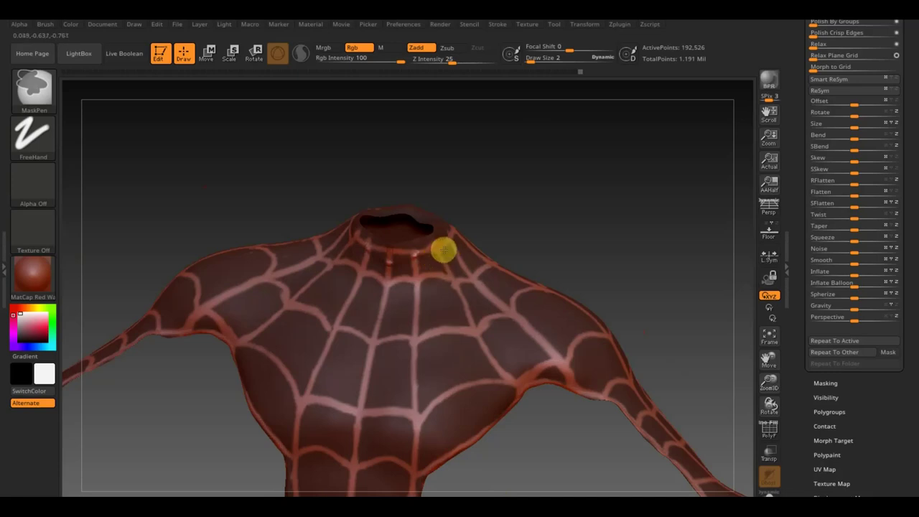
mouse_move(507, 201)
left_mouse_down()
mouse_move(521, 232)
mouse_move(547, 244)
mouse_move(453, 265)
left_mouse_up()
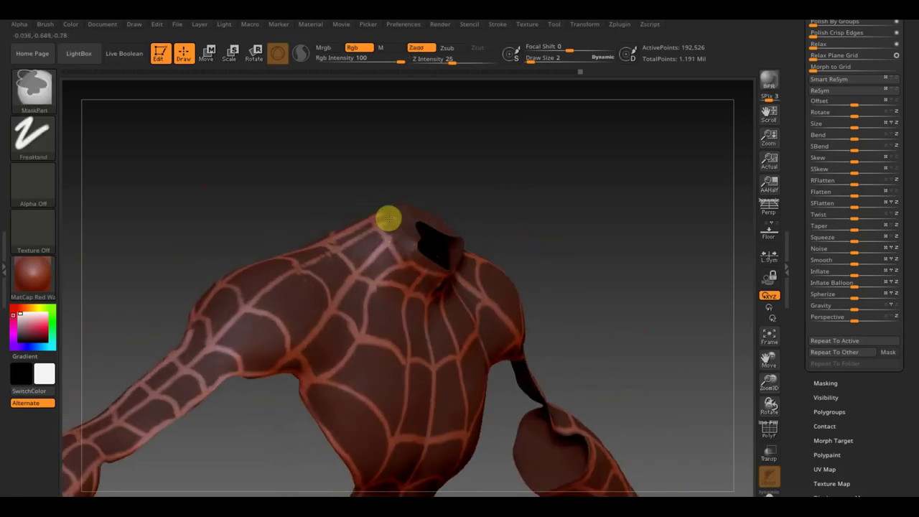
mouse_move(393, 220)
left_mouse_down()
mouse_move(466, 205)
mouse_move(419, 222)
left_mouse_up()
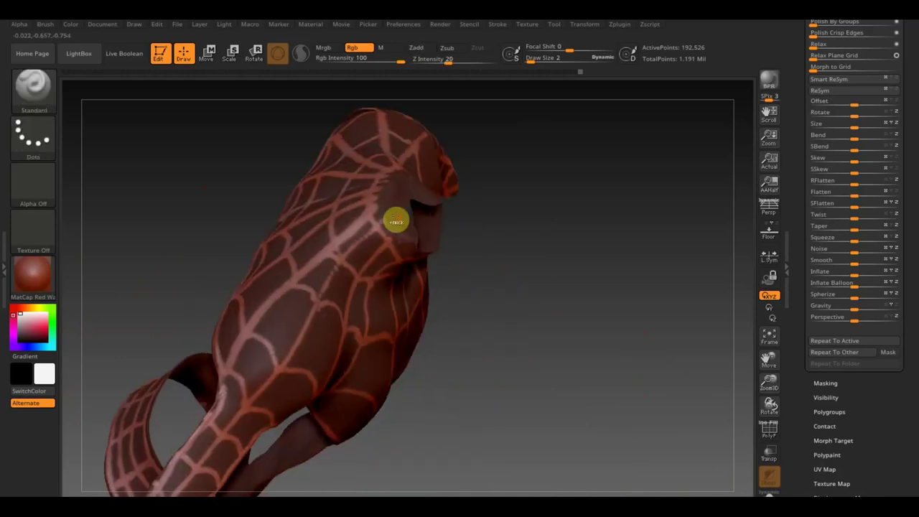
mouse_move(453, 155)
left_mouse_down()
mouse_move(549, 176)
mouse_move(424, 176)
left_mouse_up()
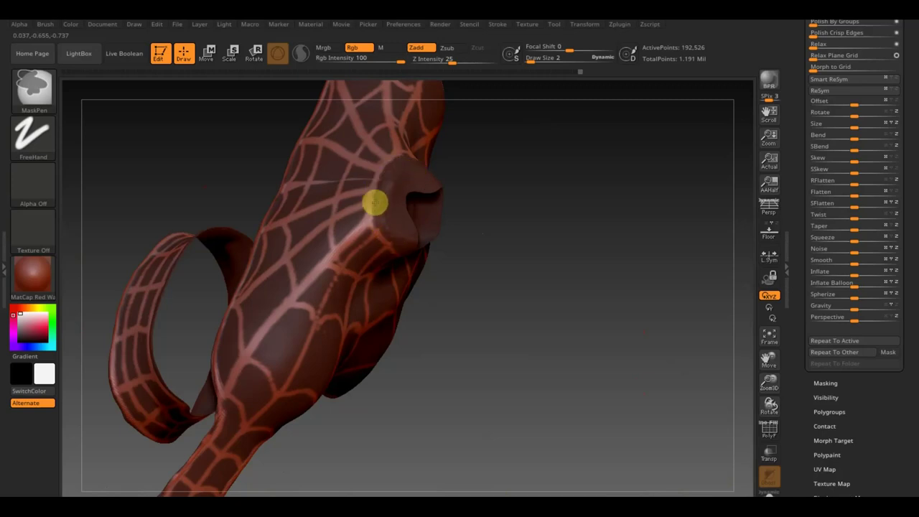
left_click_drag(550, 273, 550, 211)
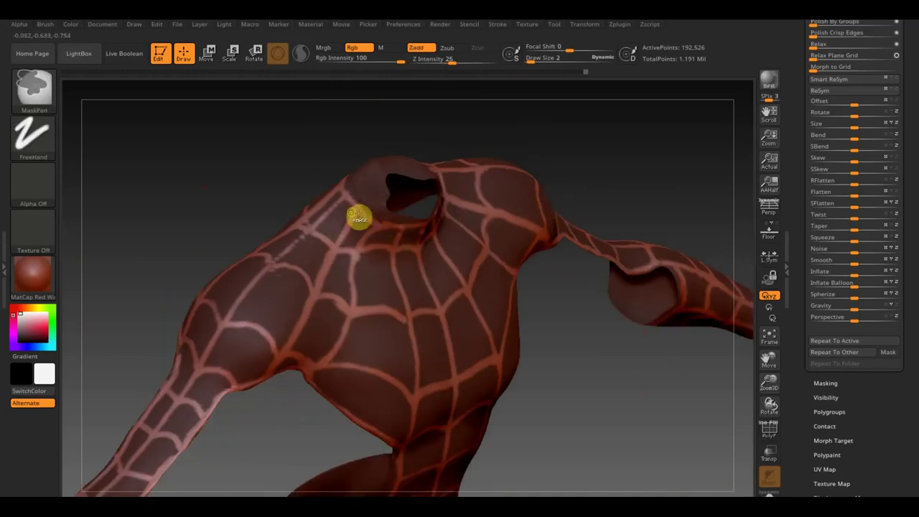
mouse_move(582, 181)
left_mouse_down()
mouse_move(610, 146)
mouse_move(565, 150)
left_mouse_up()
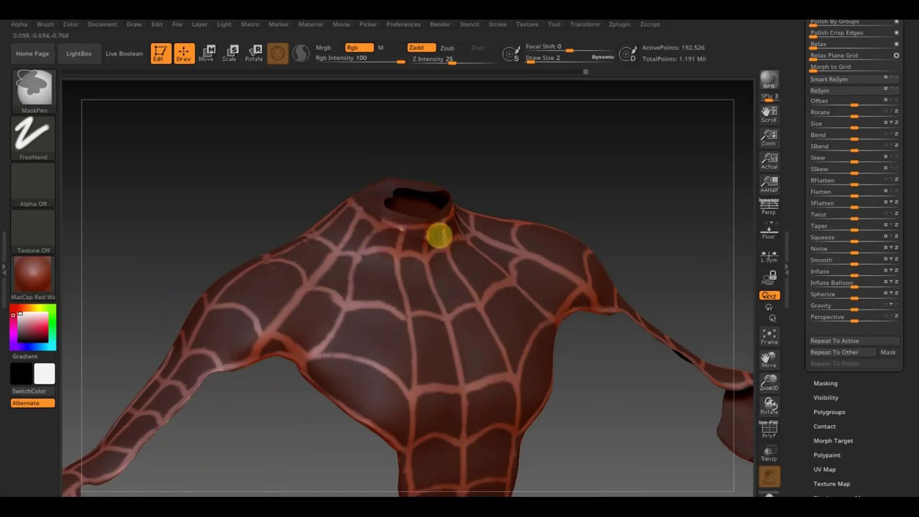
left_click_drag(620, 191, 644, 179, "shift")
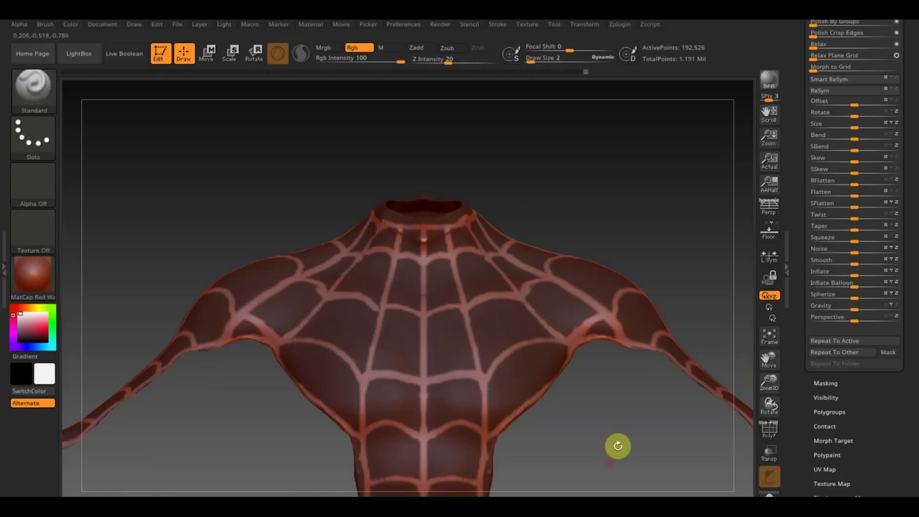
Reframe the torso and set Deformation Inflate to 7 so the web lines rise
left_click_drag(603, 464, 622, 291, "alt")
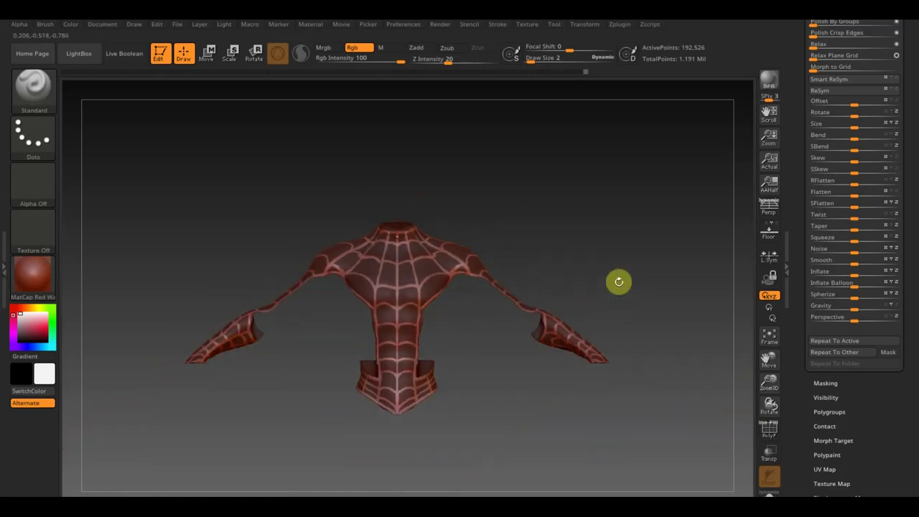
mouse_move(591, 277)
left_mouse_down("alt")
mouse_move(641, 442)
mouse_move(607, 340)
left_mouse_up("alt")
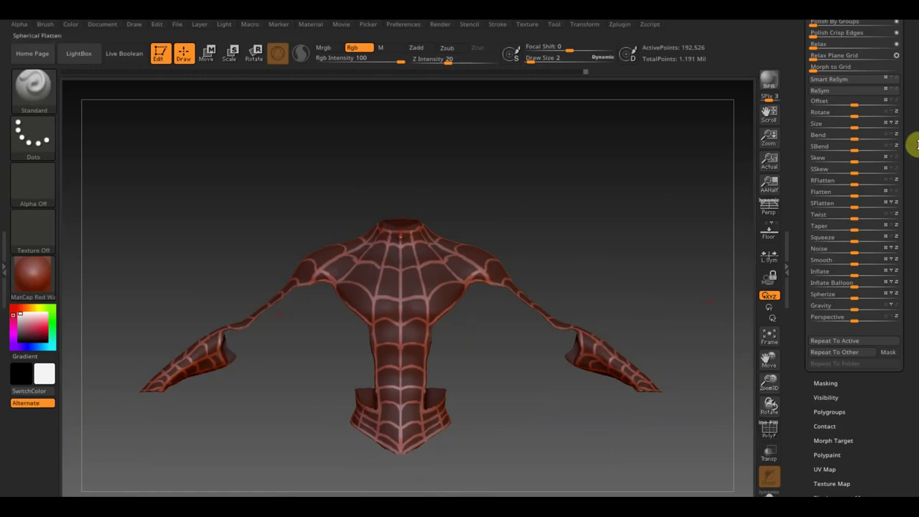
left_click_drag(849, 275, 856, 272)
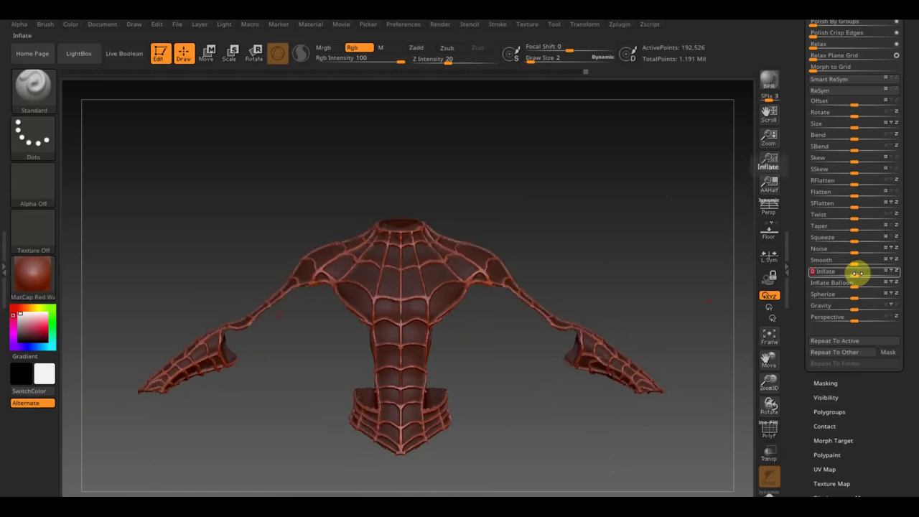
mouse_move(693, 242)
left_mouse_down()
mouse_move(585, 262)
mouse_move(679, 261)
left_mouse_up()
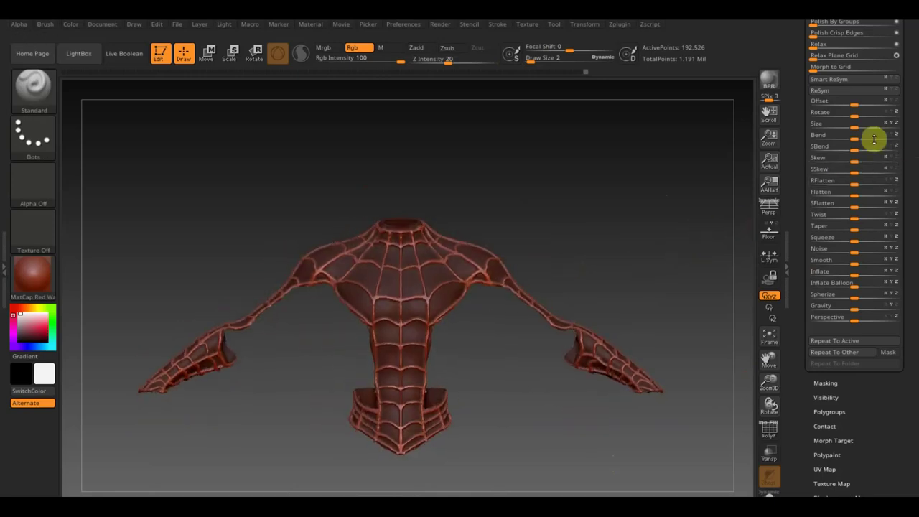
Turn off Polyframe and toggle polygroup visibility to isolate the raised web strands
key("shift+f")
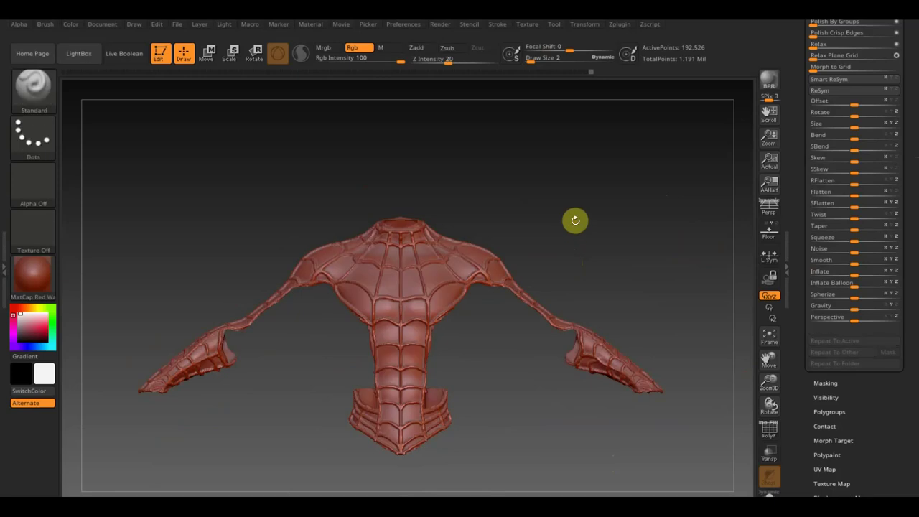
left_click(431, 269, "ctrl+shift")
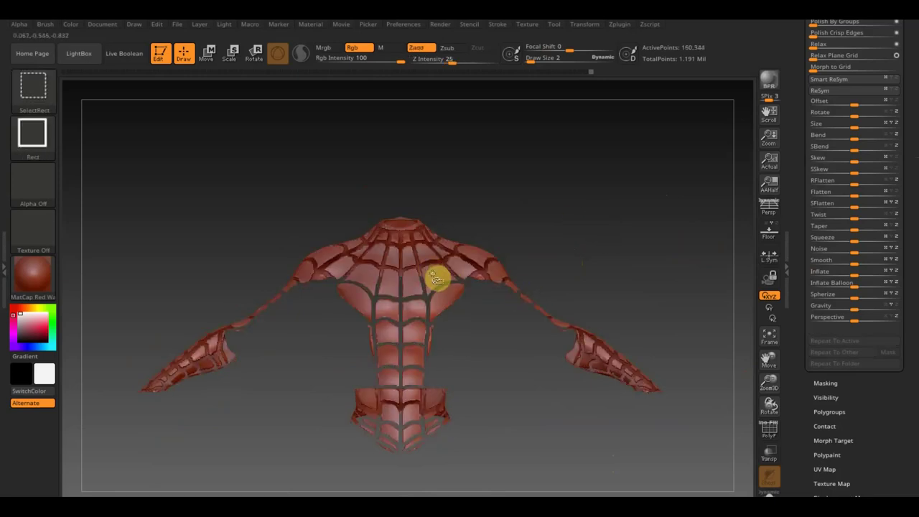
left_click(437, 278, "ctrl+shift")
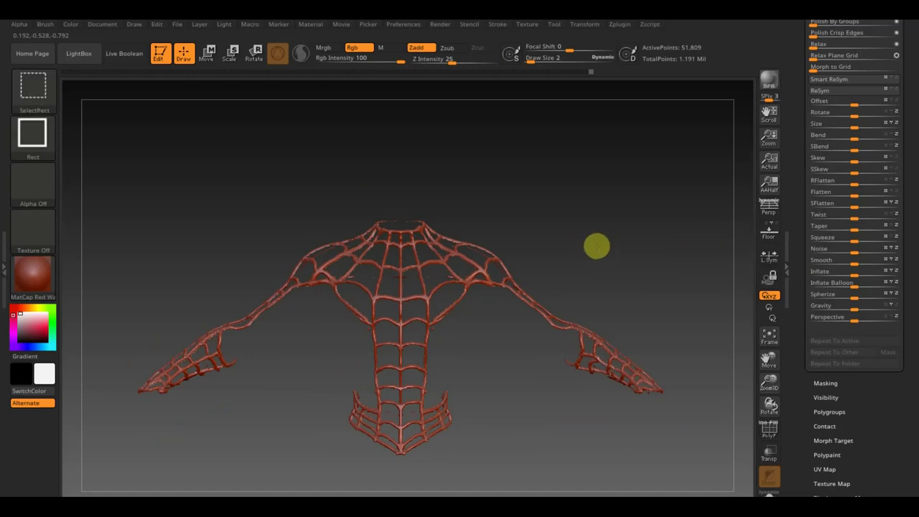
left_click(596, 246, "ctrl+shift")
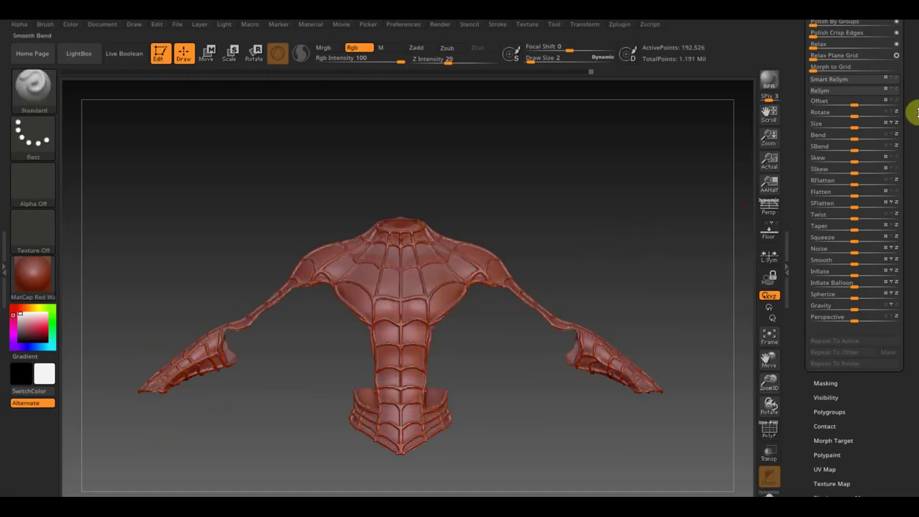
Hide the hoodie subtool to reveal the webbed arms and suit
scroll(917, 81, "up", 1)
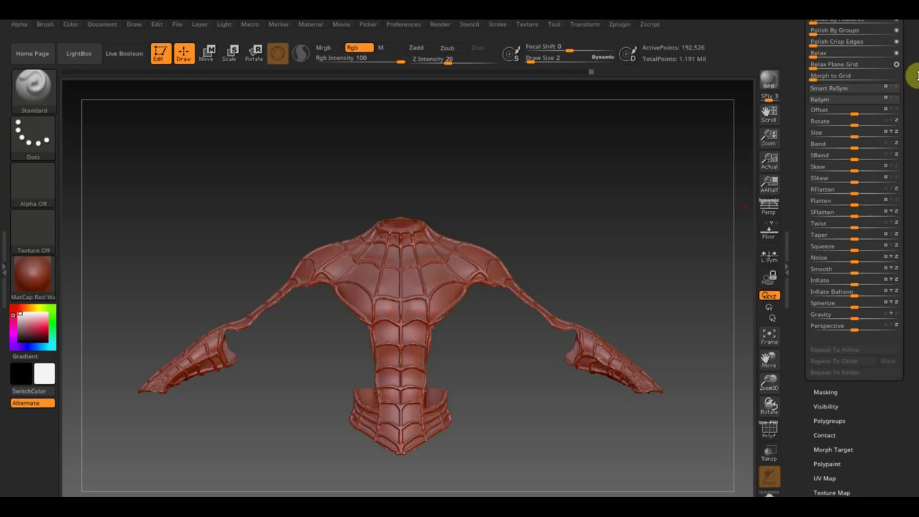
scroll(917, 89, "up", 3)
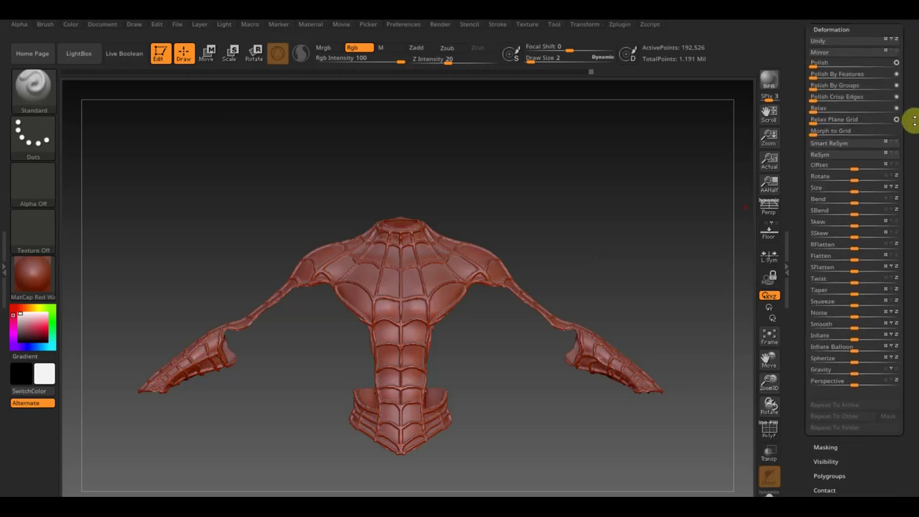
left_click_drag(899, 64, 878, 87)
mouse_move(876, 64)
left_mouse_down()
mouse_move(878, 103)
mouse_move(826, 133)
left_mouse_up()
left_click(824, 56)
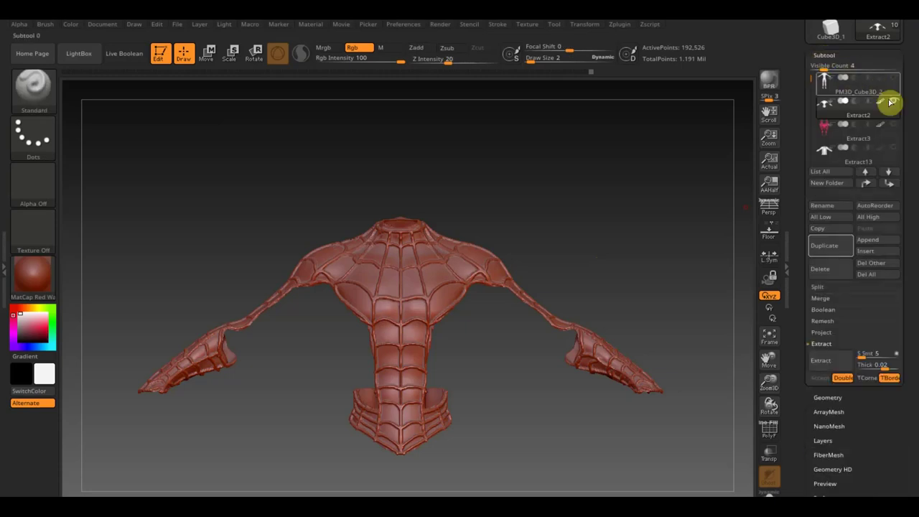
left_click(893, 105)
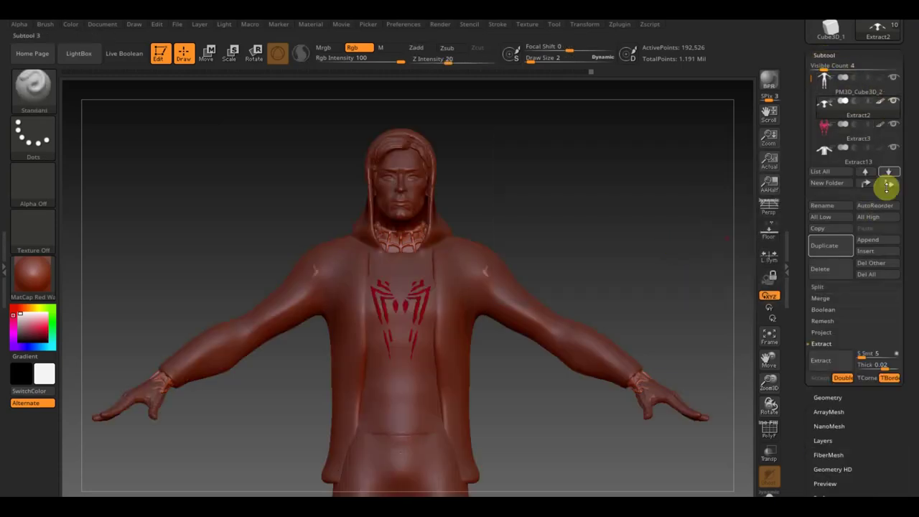
mouse_move(848, 108)
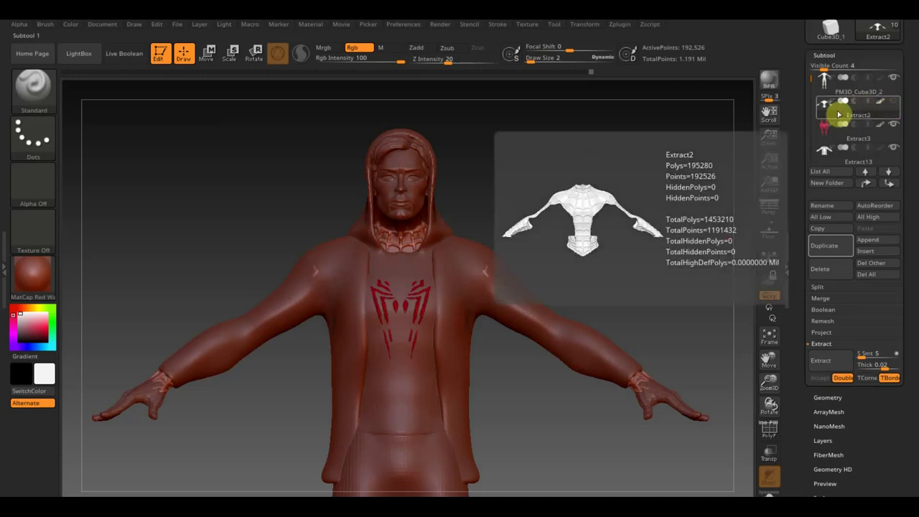
left_click(836, 158)
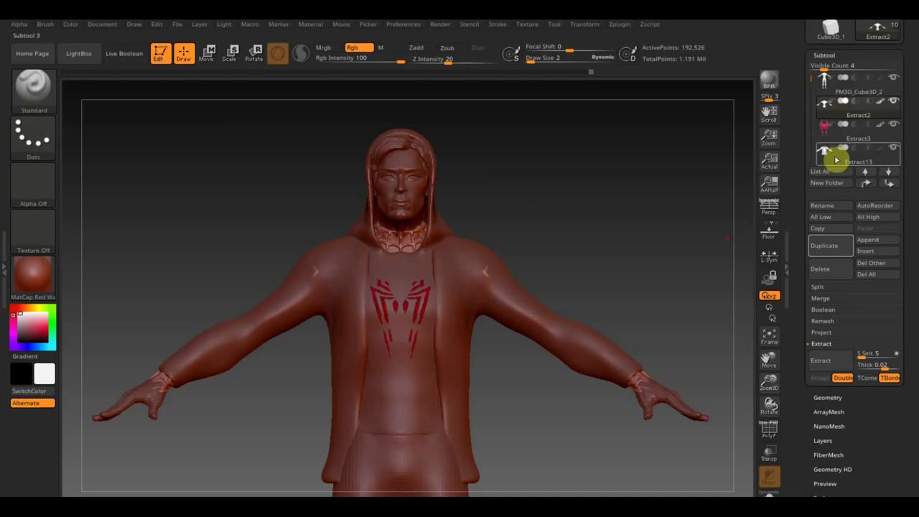
left_click(894, 150)
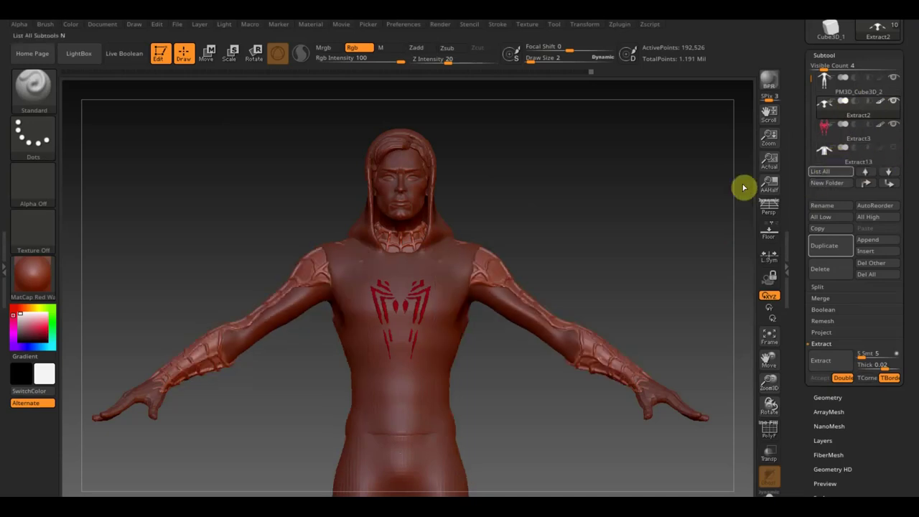
Cycle through the Extract4 and Extract9 pieces, settling on the Extract3 web suit piece
left_click(888, 173)
left_click(888, 172)
left_click(888, 172)
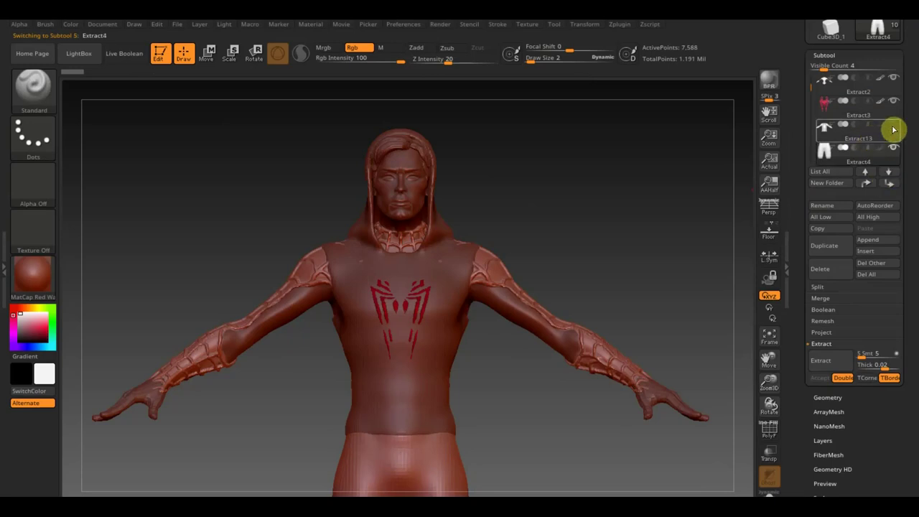
mouse_move(832, 121)
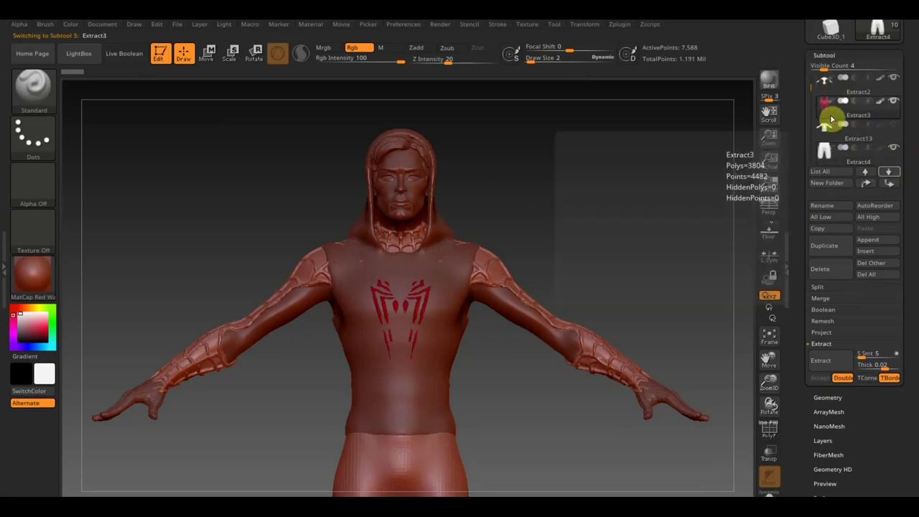
left_click(830, 104)
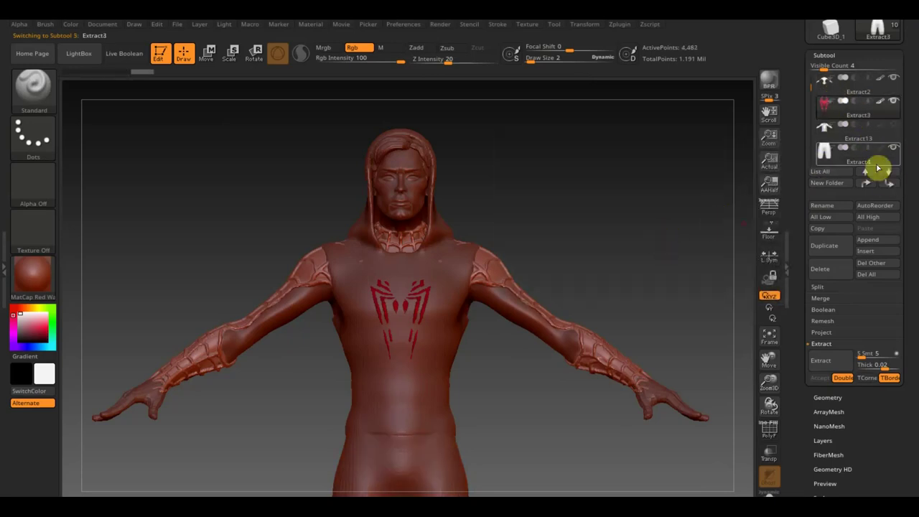
mouse_move(827, 137)
mouse_move(854, 135)
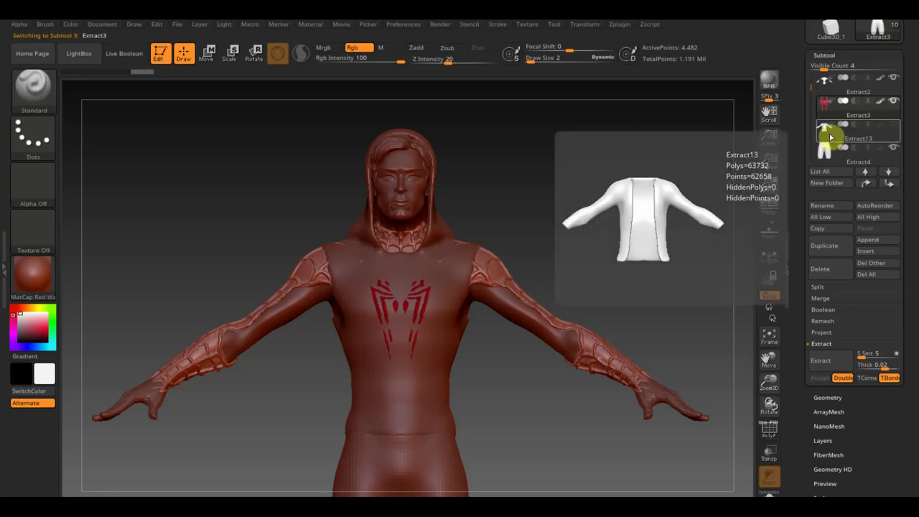
key("n")
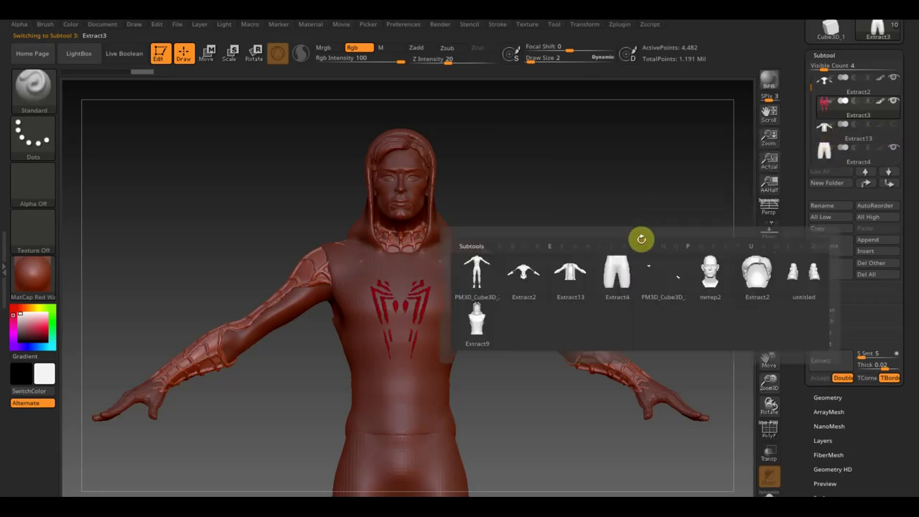
left_click(493, 326)
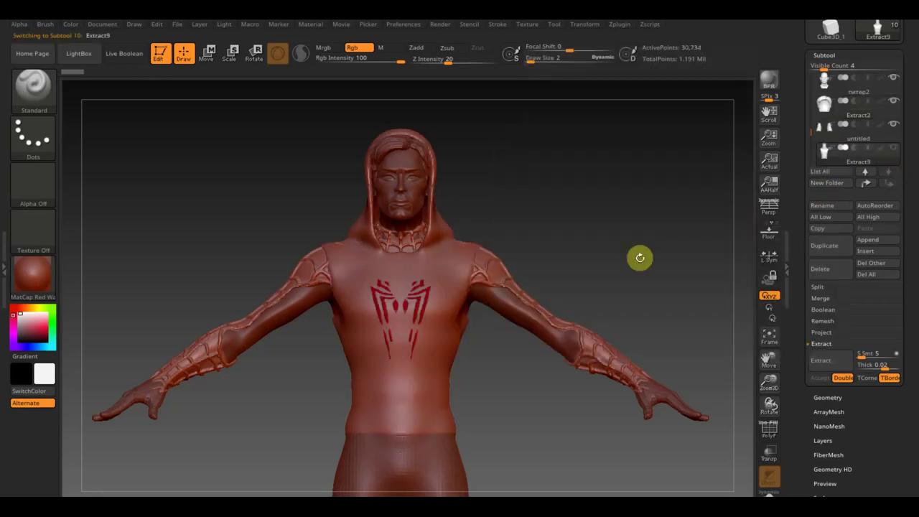
key("n")
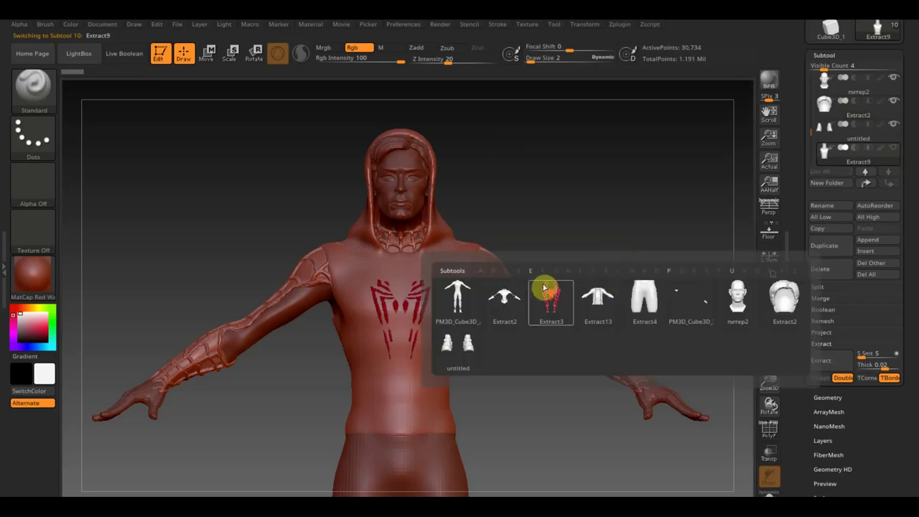
left_click(565, 309)
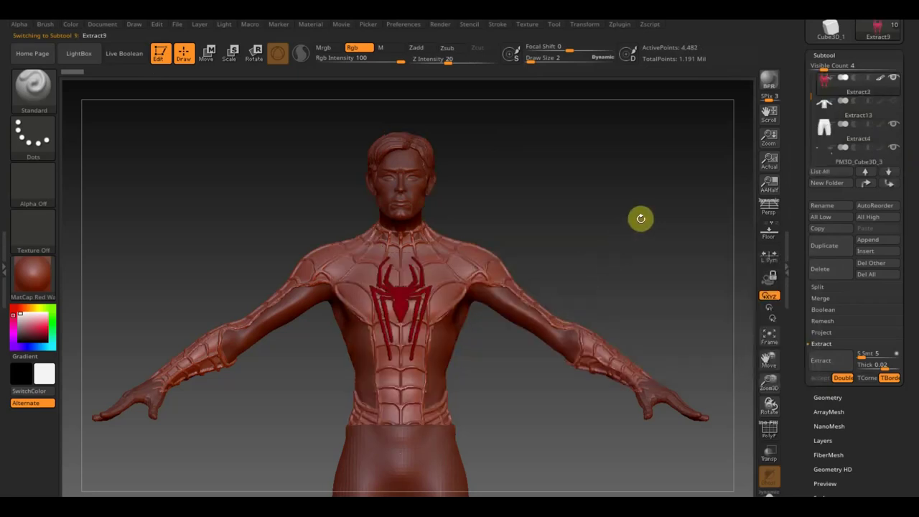
Hide the Extract4 shorts, switch to the PM3D_Cube3D_2 body subtool and zoom onto the feet
left_click_drag(541, 398, 537, 329, "alt")
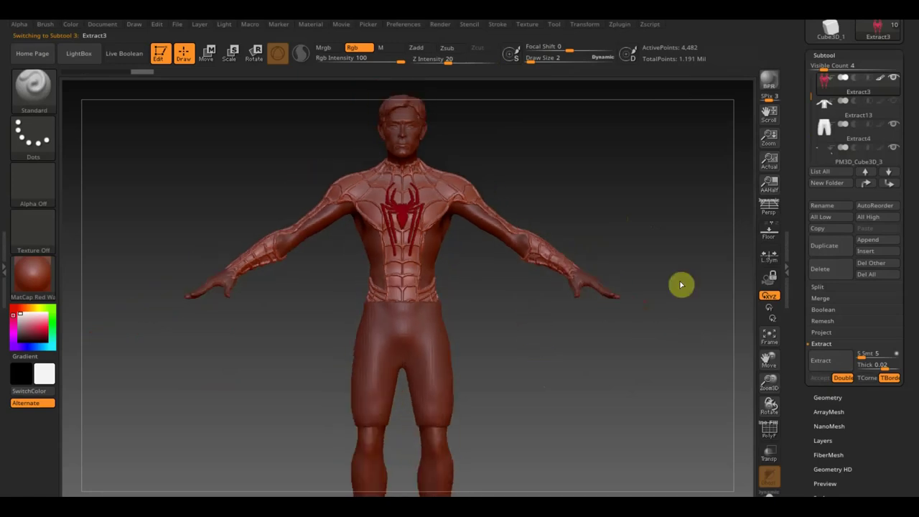
left_click(893, 124)
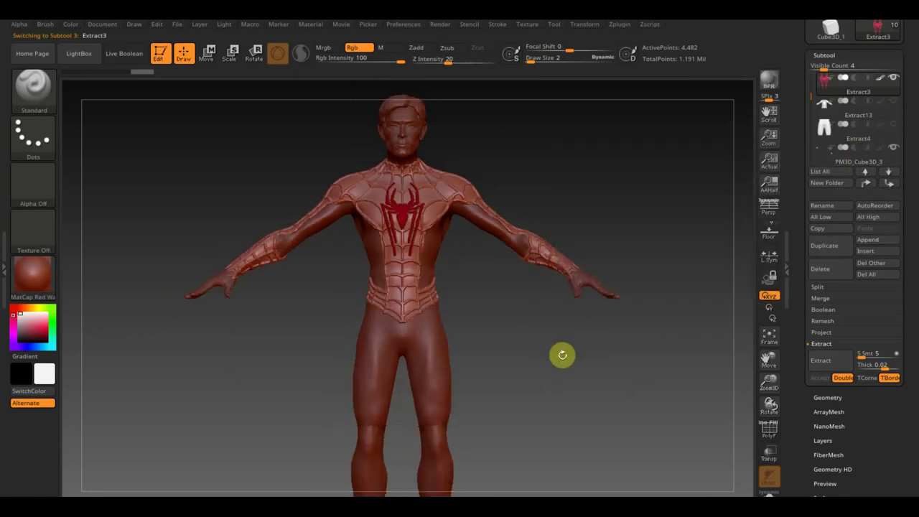
left_click_drag(562, 354, 539, 352, "alt")
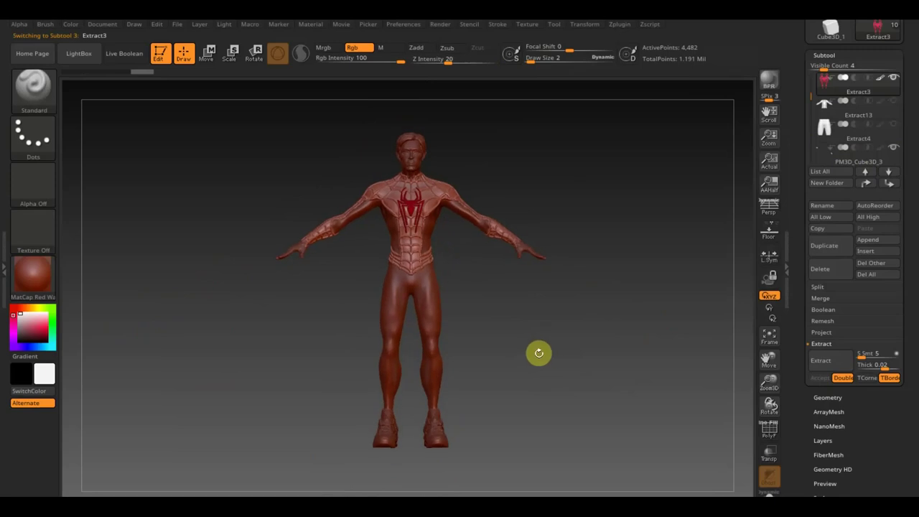
left_click(820, 171)
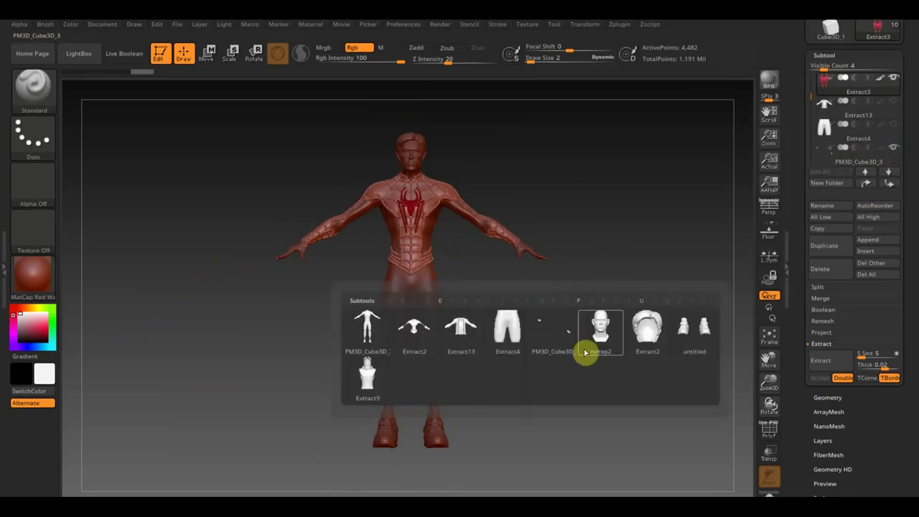
left_click(690, 334)
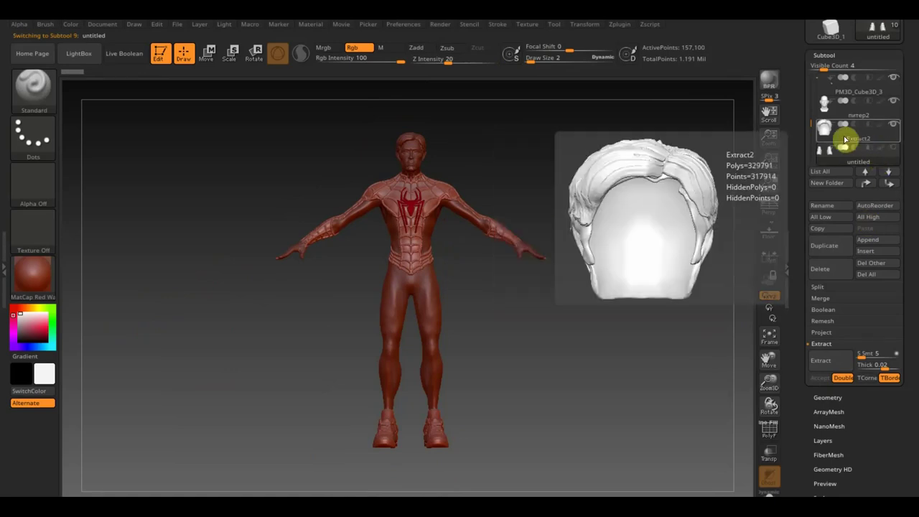
key("n")
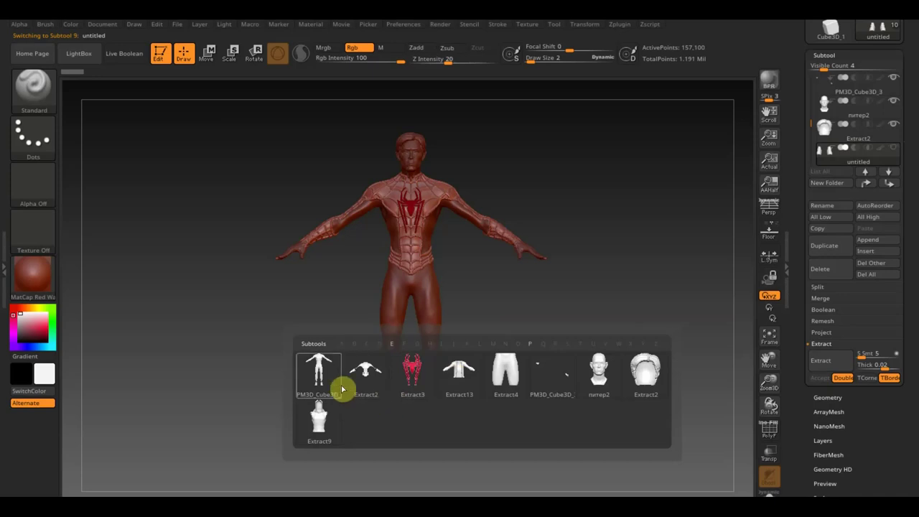
left_click(342, 385)
mouse_move(543, 324)
left_mouse_down()
mouse_move(602, 327)
mouse_move(554, 369)
mouse_move(613, 295)
mouse_move(529, 308)
mouse_move(581, 291)
mouse_move(541, 292)
mouse_move(560, 278)
mouse_move(559, 337)
mouse_move(535, 369)
mouse_move(605, 338)
mouse_move(587, 323)
mouse_move(583, 339)
left_mouse_up()
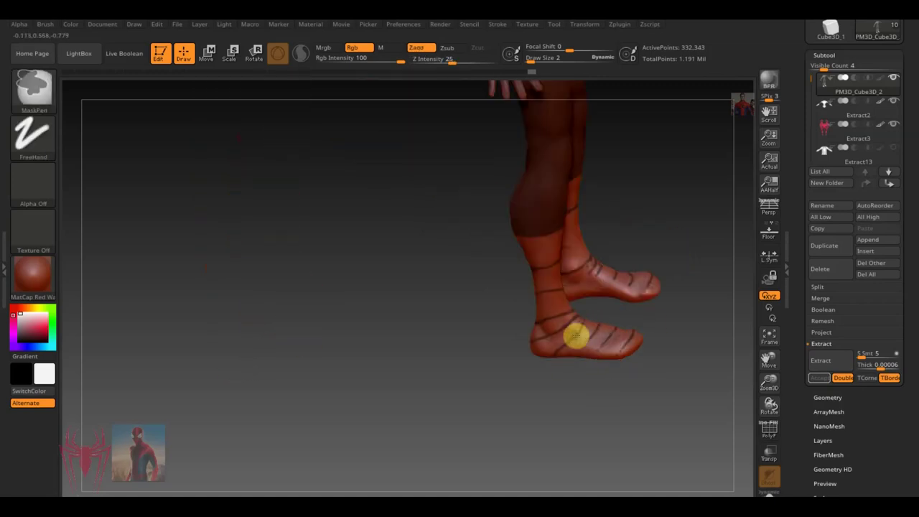
Frame the lower legs and mask web lines down the front of the shins
mouse_move(614, 364)
left_mouse_down()
mouse_move(525, 230)
mouse_move(497, 236)
mouse_move(505, 237)
mouse_move(484, 320)
mouse_move(478, 429)
left_mouse_up()
left_click_drag(515, 323, 519, 335)
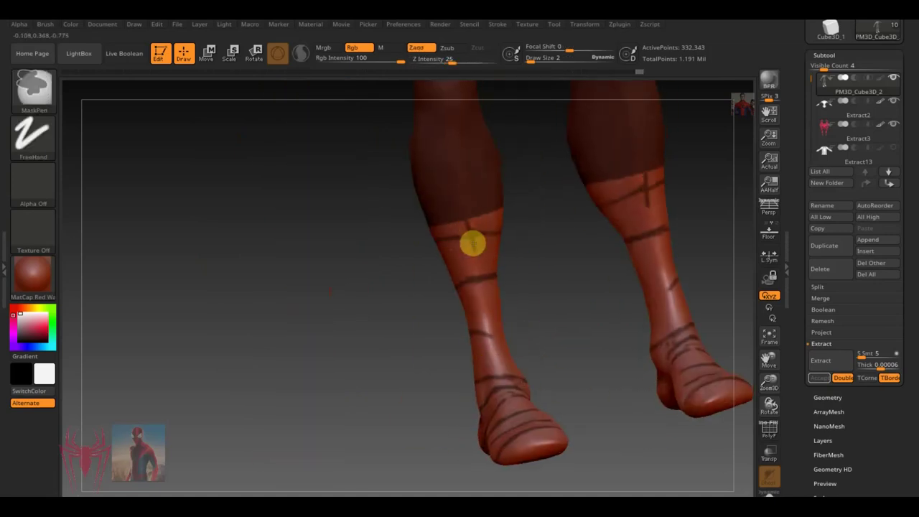
left_click_drag(537, 443, 524, 426)
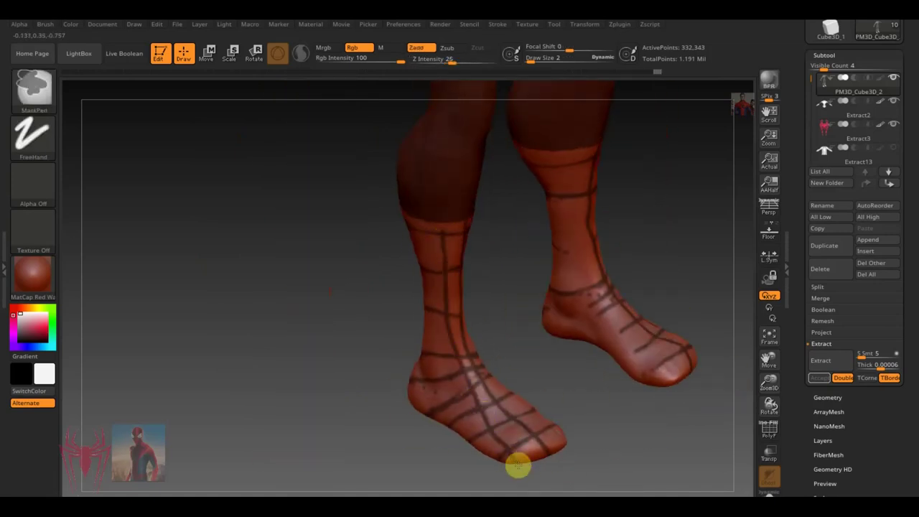
left_click_drag(517, 463, 480, 199)
mouse_move(512, 314)
left_mouse_down()
mouse_move(560, 310)
mouse_move(548, 369)
left_mouse_up()
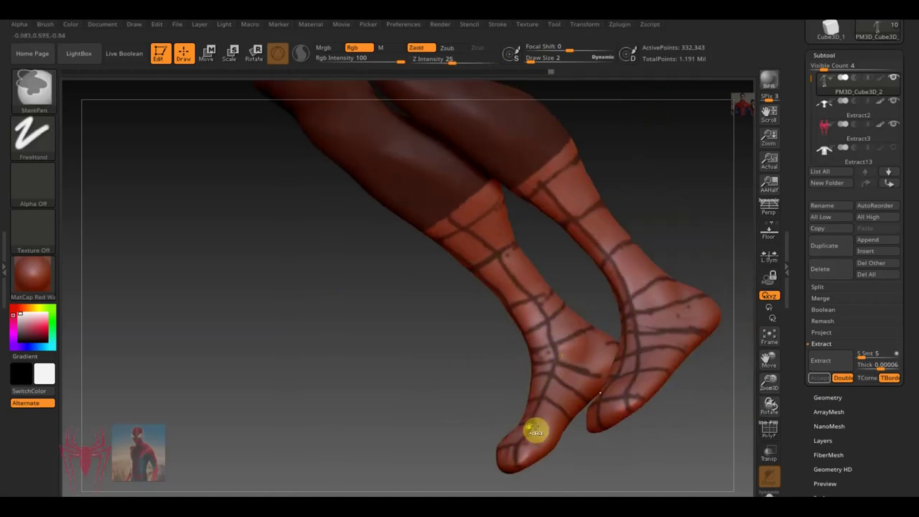
mouse_move(570, 353)
left_mouse_down()
mouse_move(445, 351)
mouse_move(308, 251)
mouse_move(572, 78)
mouse_move(448, 386)
left_mouse_up()
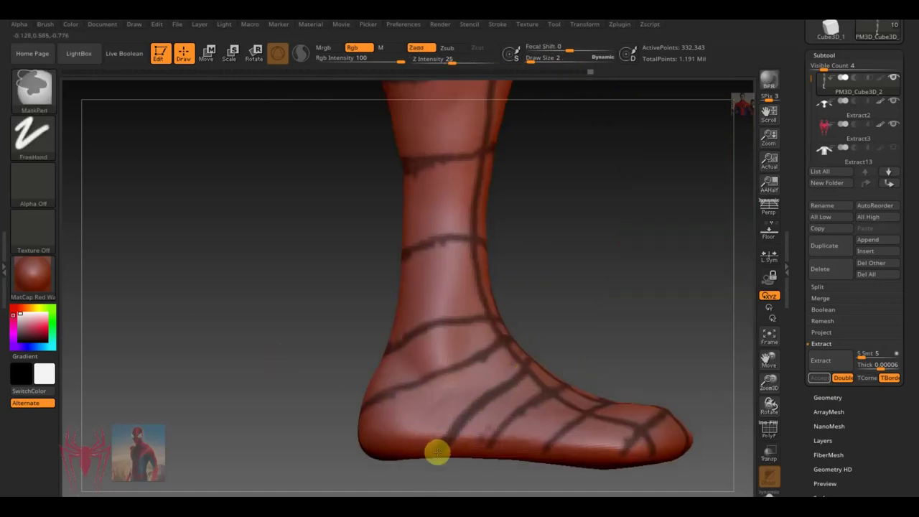
mouse_move(636, 299)
left_mouse_down("alt")
mouse_move(532, 247)
mouse_move(532, 400)
left_mouse_up("alt")
mouse_move(610, 431)
left_mouse_down()
mouse_move(492, 237)
mouse_move(503, 425)
mouse_move(595, 333)
mouse_move(646, 314)
left_mouse_up()
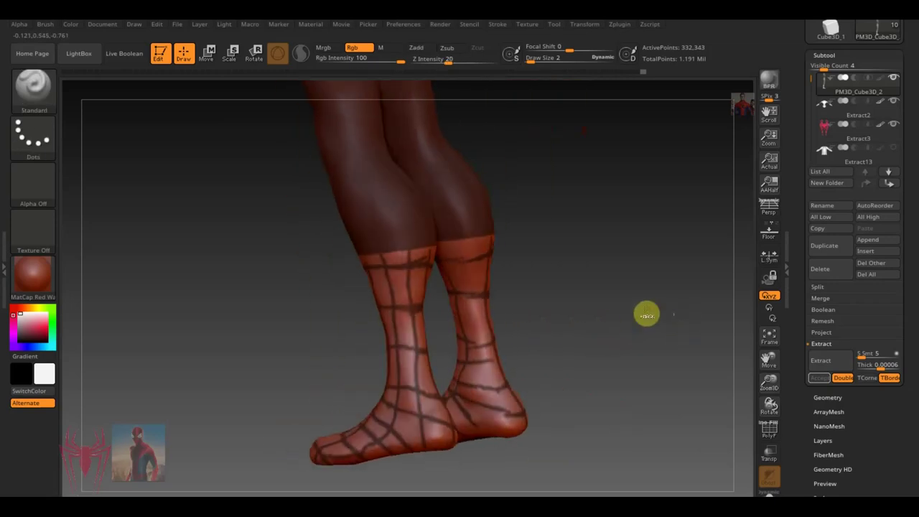
left_click_drag(463, 265, 481, 431, "ctrl")
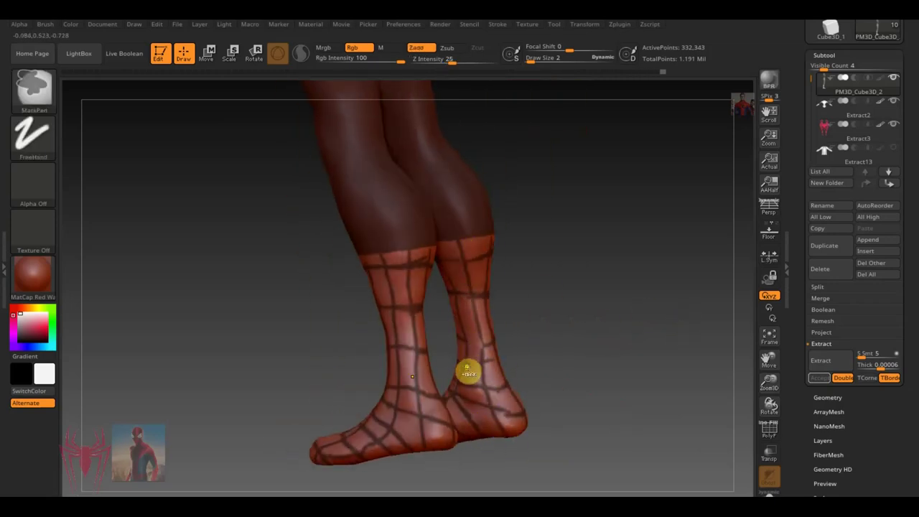
Continue masking web lines around the backs of the legs, ankles and feet
left_click_drag(488, 364, 496, 371)
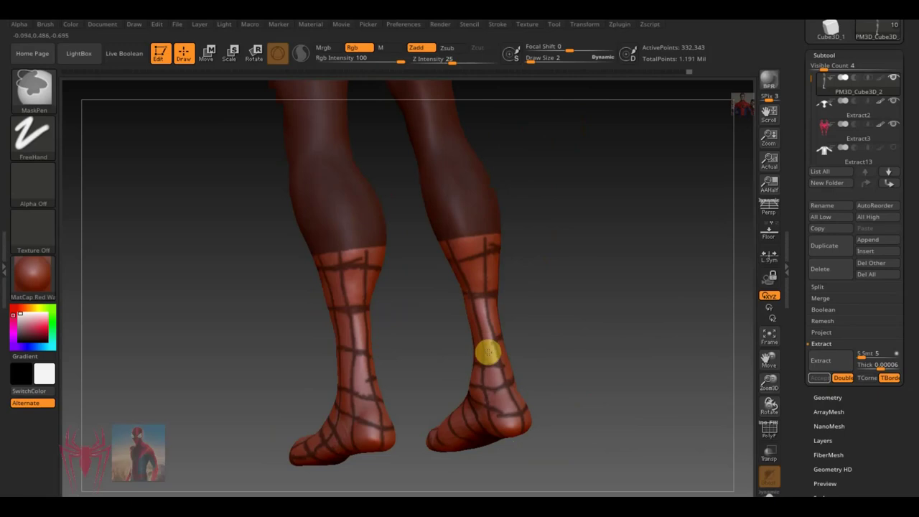
left_click_drag(490, 244, 486, 256)
mouse_move(496, 327)
left_mouse_down()
mouse_move(482, 334)
mouse_move(497, 369)
mouse_move(537, 350)
left_mouse_up()
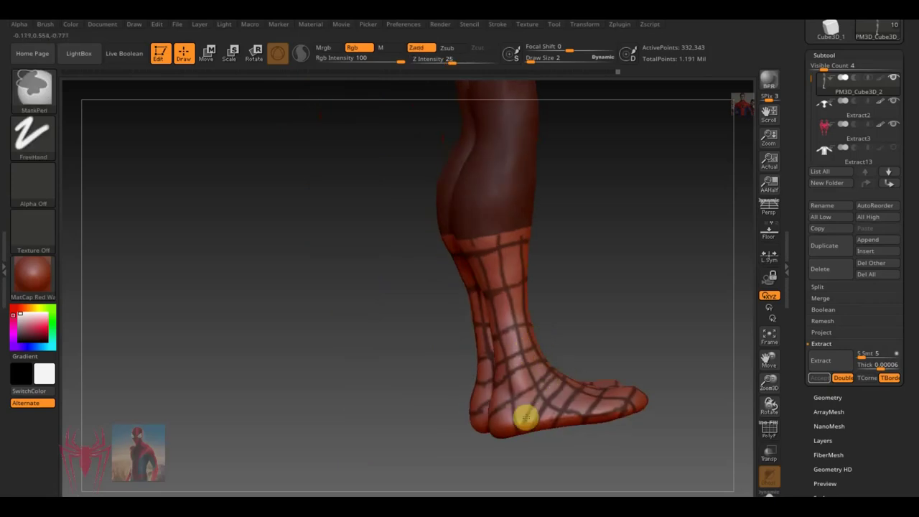
mouse_move(609, 287)
left_mouse_down()
mouse_move(531, 242)
mouse_move(481, 250)
mouse_move(659, 218)
left_mouse_up()
key("ctrl")
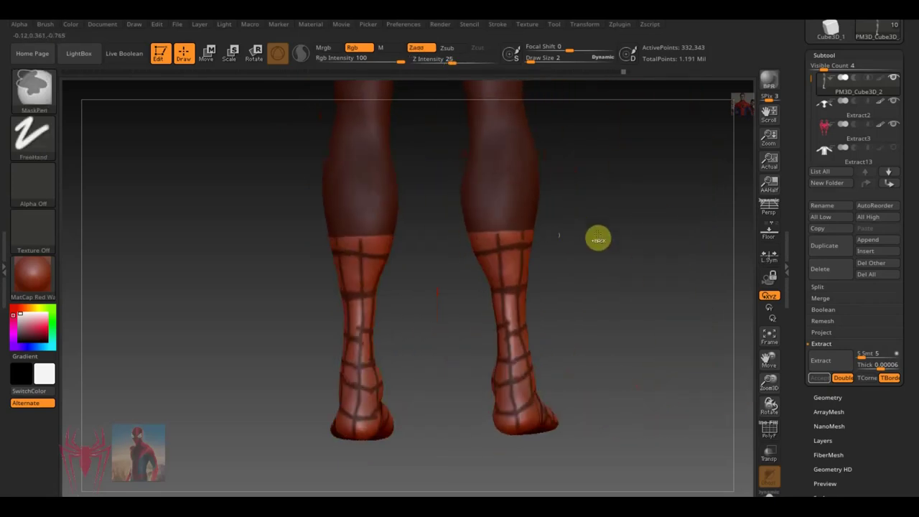
mouse_move(505, 332)
left_mouse_down()
mouse_move(615, 306)
mouse_move(546, 418)
mouse_move(561, 366)
left_mouse_up()
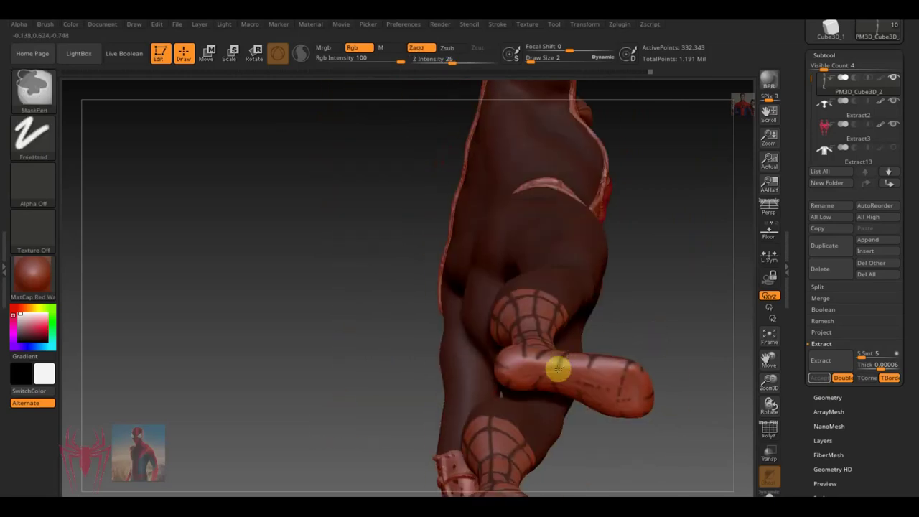
mouse_move(621, 414)
left_mouse_down()
mouse_move(675, 277)
mouse_move(655, 287)
left_mouse_up()
mouse_move(580, 394)
left_mouse_down()
mouse_move(651, 367)
mouse_move(620, 378)
left_mouse_up()
left_click_drag(653, 433, 588, 370)
mouse_move(591, 418)
left_mouse_down()
mouse_move(622, 188)
mouse_move(589, 373)
mouse_move(652, 441)
mouse_move(600, 367)
mouse_move(628, 342)
mouse_move(640, 353)
mouse_move(677, 314)
mouse_move(488, 267)
mouse_move(531, 291)
mouse_move(509, 294)
left_mouse_up()
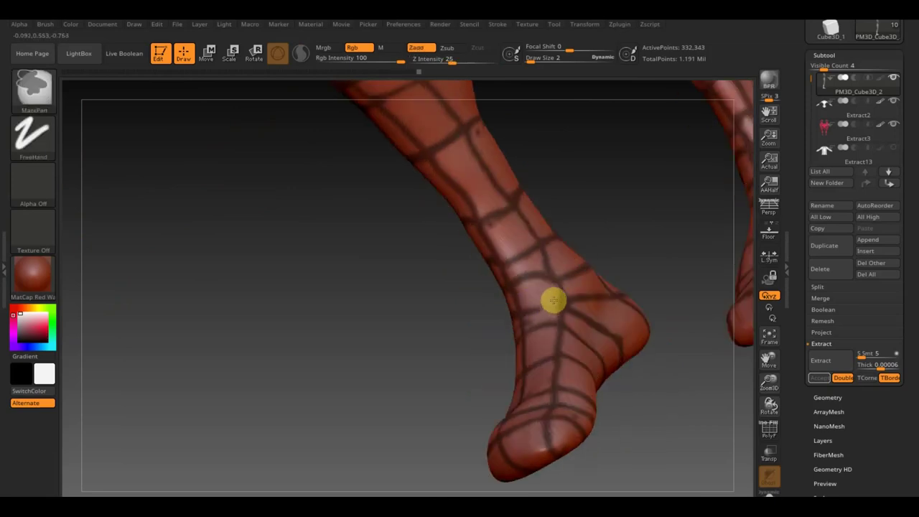
mouse_move(487, 209)
left_mouse_down()
mouse_move(589, 154)
mouse_move(665, 191)
left_mouse_up()
mouse_move(515, 267)
left_mouse_down()
mouse_move(495, 365)
mouse_move(608, 364)
mouse_move(243, 331)
mouse_move(682, 291)
mouse_move(458, 281)
left_mouse_up()
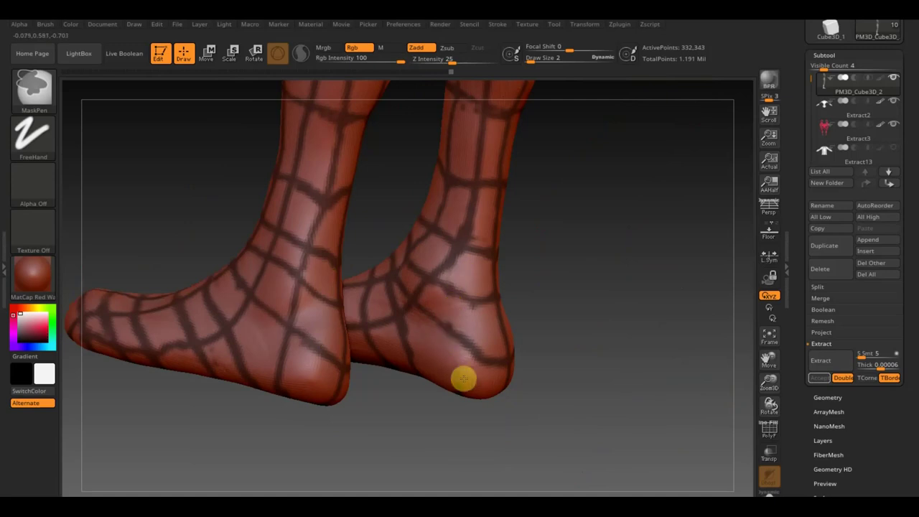
mouse_move(482, 221)
left_mouse_down()
mouse_move(580, 267)
mouse_move(568, 343)
left_mouse_up()
mouse_move(685, 387)
left_mouse_down()
mouse_move(620, 232)
mouse_move(555, 305)
left_mouse_up()
Frame the lower legs and invert the mask so only the web lines are free
key("f")
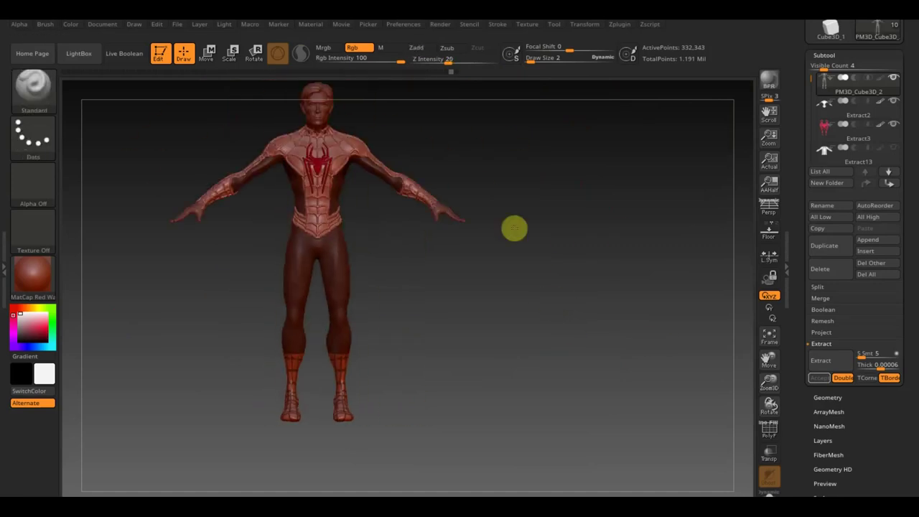
left_click_drag(147, 102, 578, 375, "ctrl")
right_click_drag(578, 375, 193, 203, "ctrl")
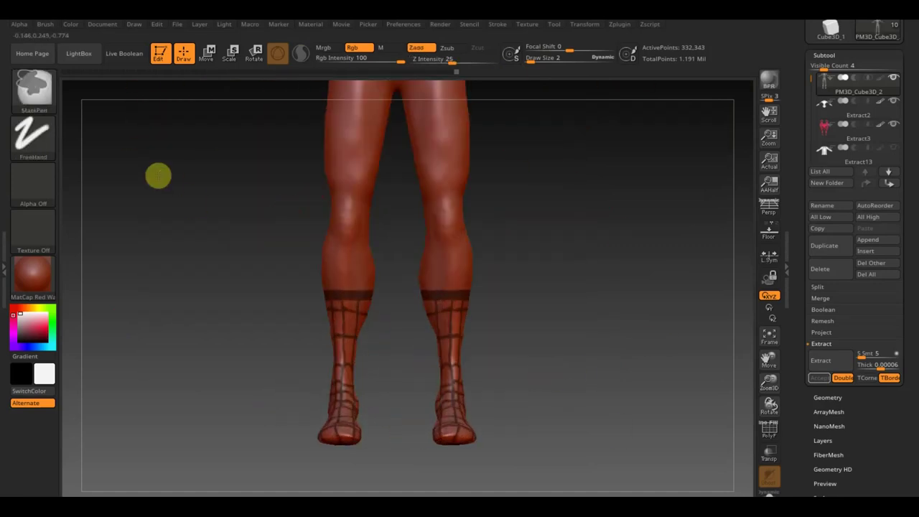
right_click_drag(450, 314, 583, 329)
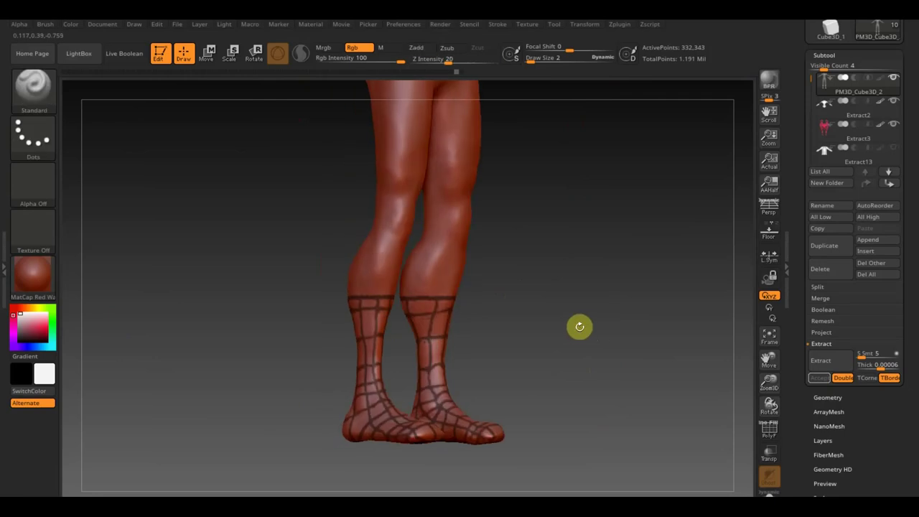
left_click(582, 327, "ctrl")
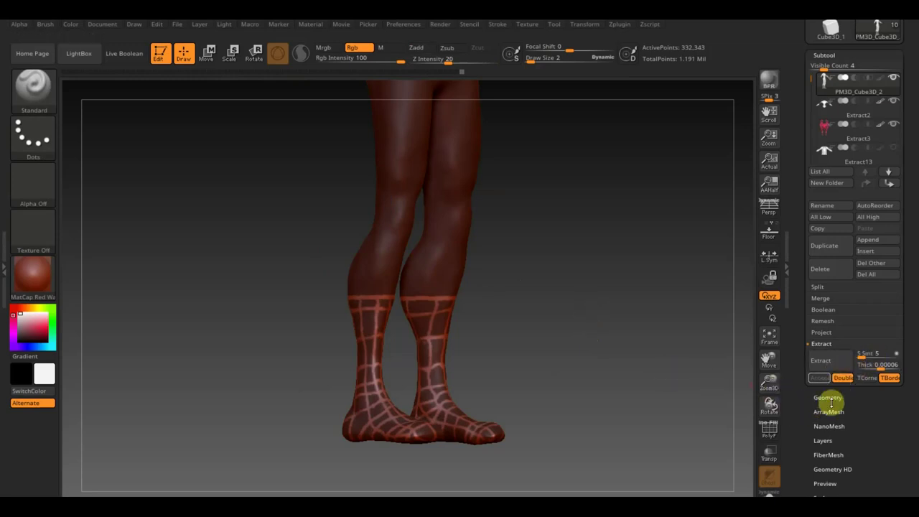
Drag Deformation Inflate to puff up the unmasked web pattern on the boots
left_click(207, 54)
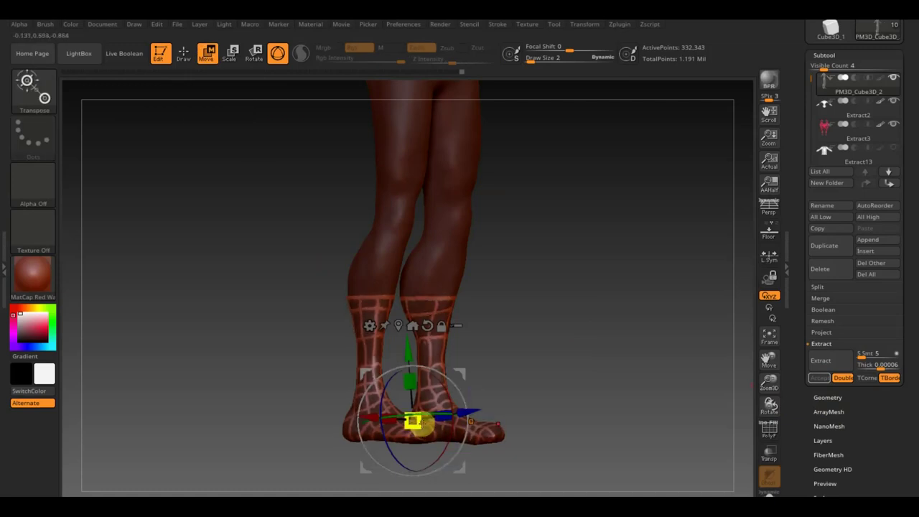
left_click_drag(888, 459, 877, 399)
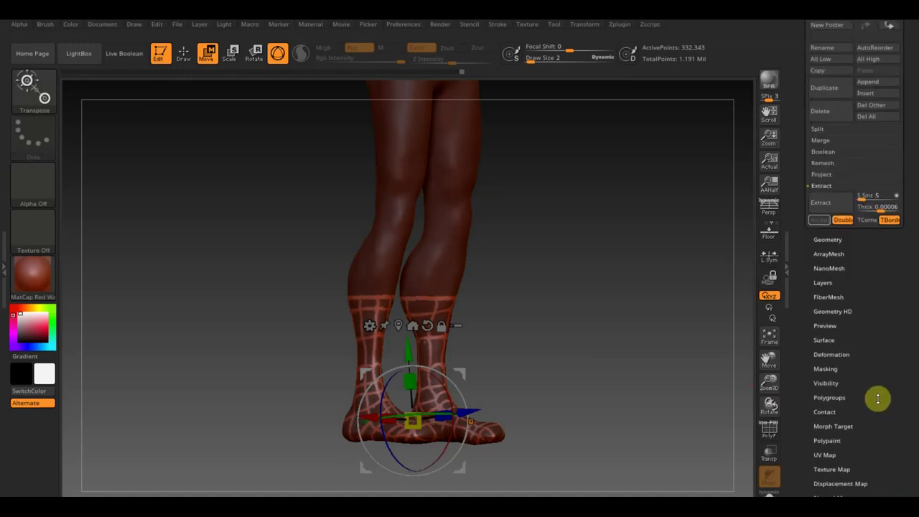
left_click(858, 354)
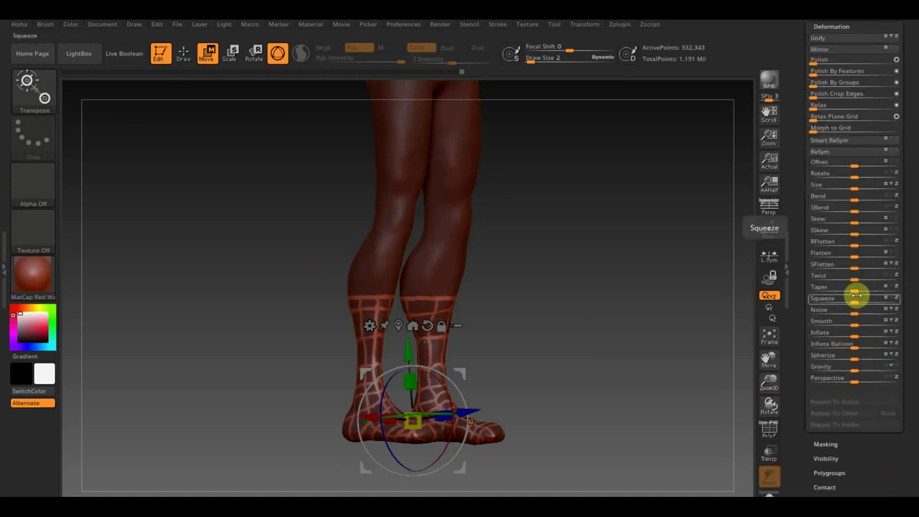
left_click_drag(860, 335, 856, 333)
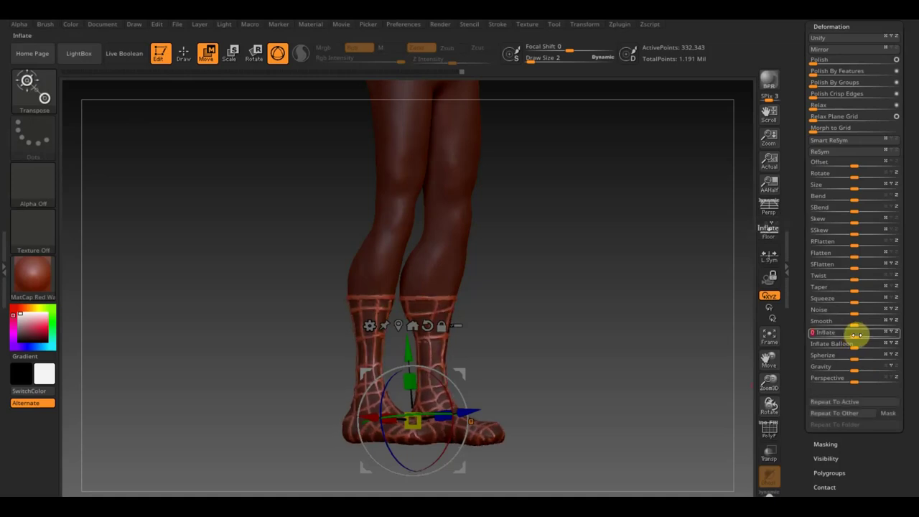
Clear the mask from the legs, zoom out to the whole figure and return to Draw mode
key("ctrl")
left_click_drag(611, 222, 614, 236, "ctrl")
left_click_drag(614, 237, 623, 277)
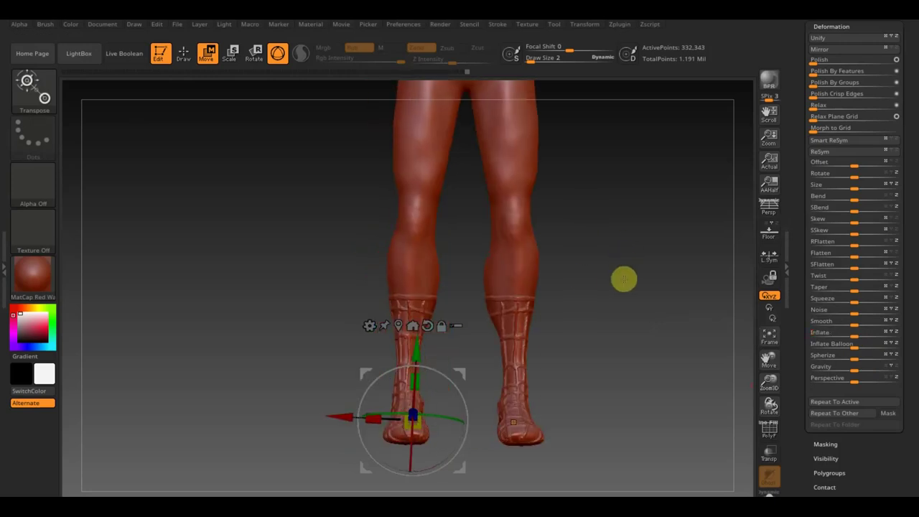
mouse_move(597, 382)
left_mouse_down("alt")
mouse_move(609, 378)
mouse_move(579, 302)
left_mouse_up("alt")
left_click(185, 54)
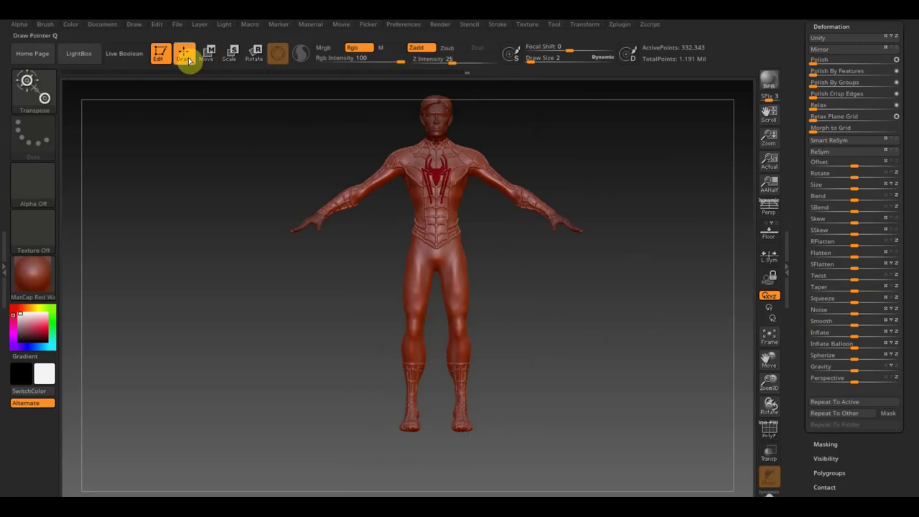
Orbit and zoom to check the raised-web boots, calves and upper torso
mouse_move(552, 377)
left_mouse_down("alt")
mouse_move(541, 354)
mouse_move(585, 457)
left_mouse_up("alt")
mouse_move(606, 393)
left_mouse_down()
mouse_move(642, 407)
mouse_move(607, 405)
left_mouse_up()
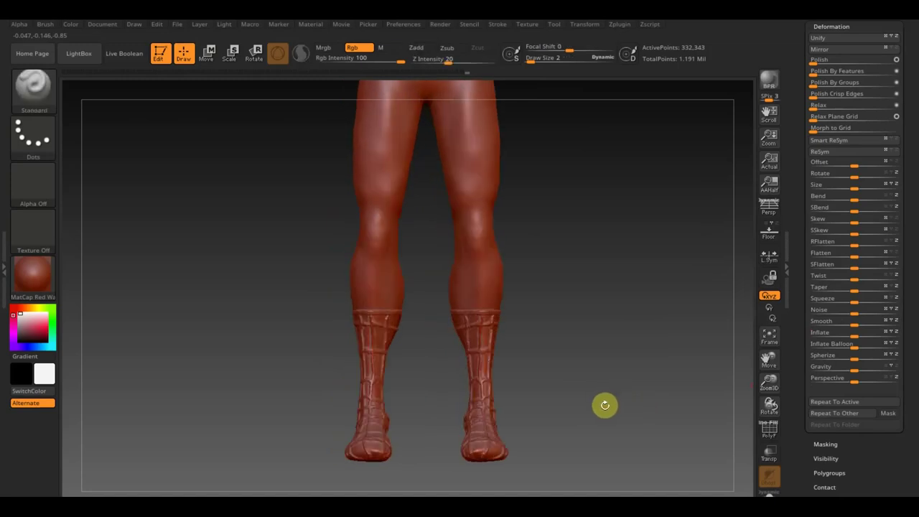
mouse_move(589, 377)
left_mouse_down()
mouse_move(615, 429)
mouse_move(660, 390)
mouse_move(625, 323)
left_mouse_up()
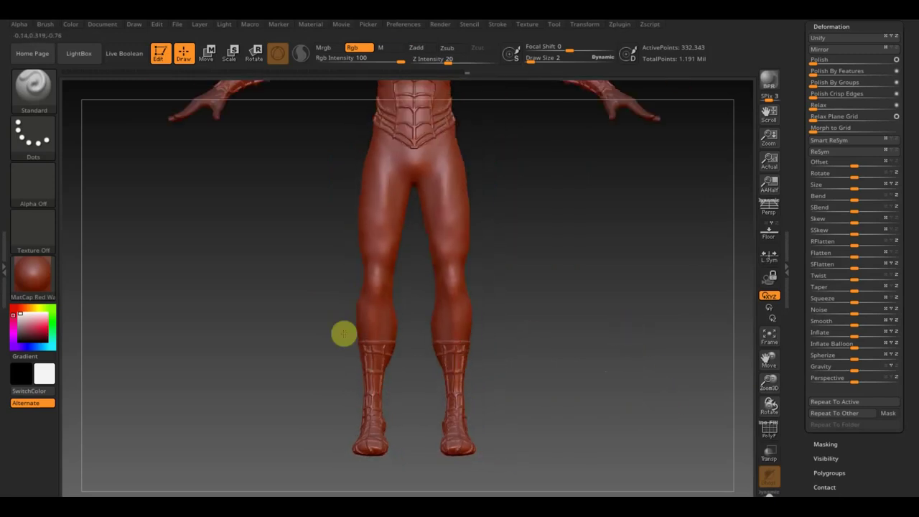
mouse_move(560, 374)
left_mouse_down()
mouse_move(507, 400)
mouse_move(478, 392)
mouse_move(551, 381)
mouse_move(580, 457)
left_mouse_up()
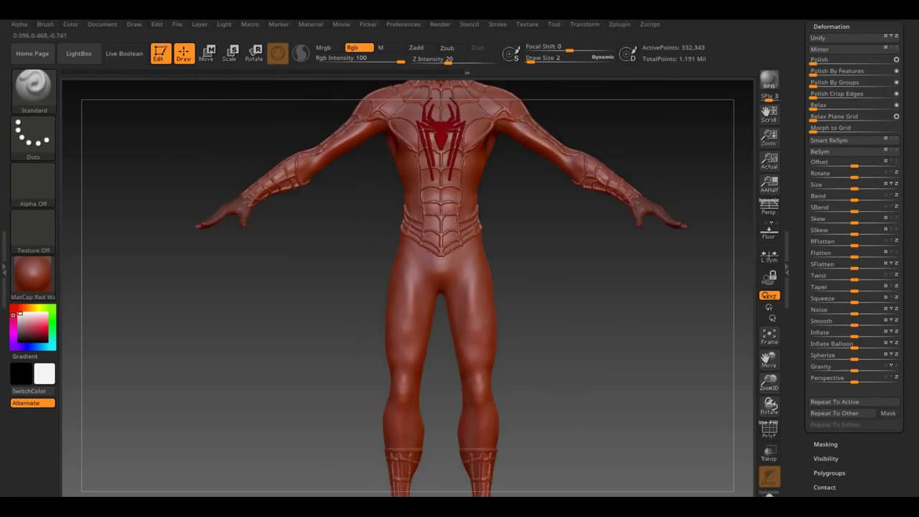
mouse_move(569, 348)
left_mouse_down("alt")
mouse_move(560, 455)
mouse_move(578, 474)
mouse_move(591, 329)
mouse_move(565, 467)
mouse_move(573, 478)
mouse_move(515, 357)
mouse_move(533, 424)
mouse_move(534, 157)
mouse_move(562, 303)
mouse_move(573, 292)
mouse_move(556, 333)
left_mouse_up("alt")
left_click_drag(907, 61, 903, 135)
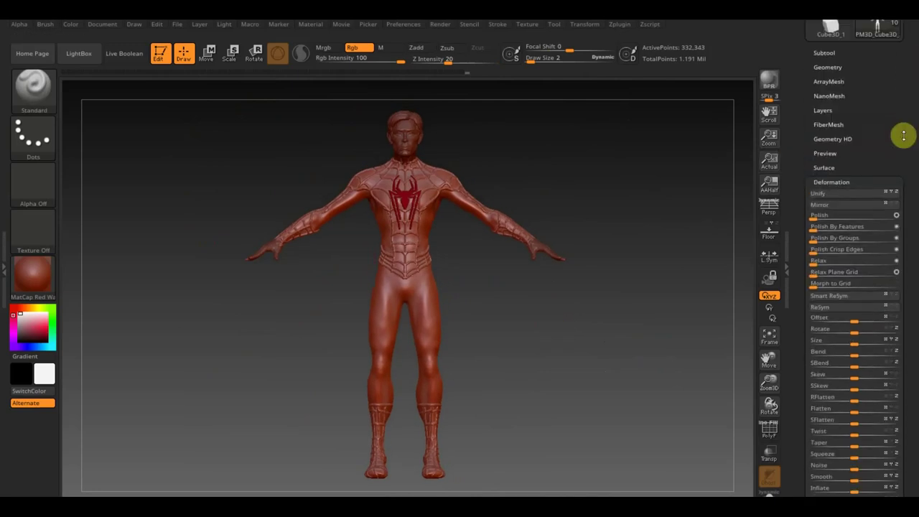
Open the subtool list, toggle solo visibility, and hide the Extract13 hoodie
left_click(830, 68)
left_click(826, 61)
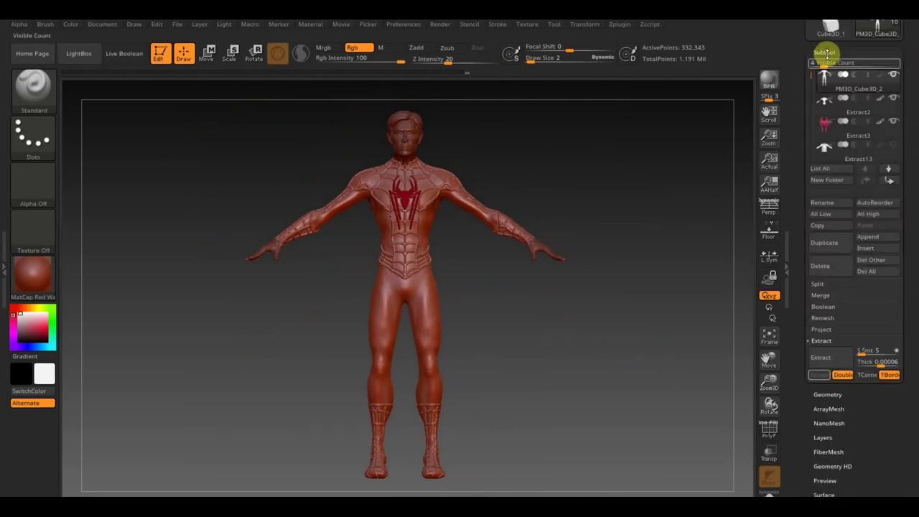
left_click(895, 101, "shift")
left_click(895, 101, "shift")
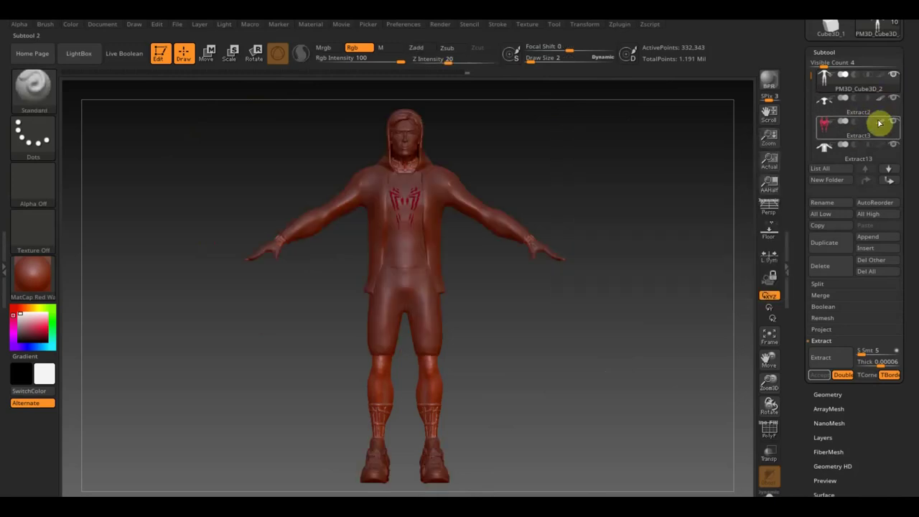
left_click(892, 147)
mouse_move(854, 147)
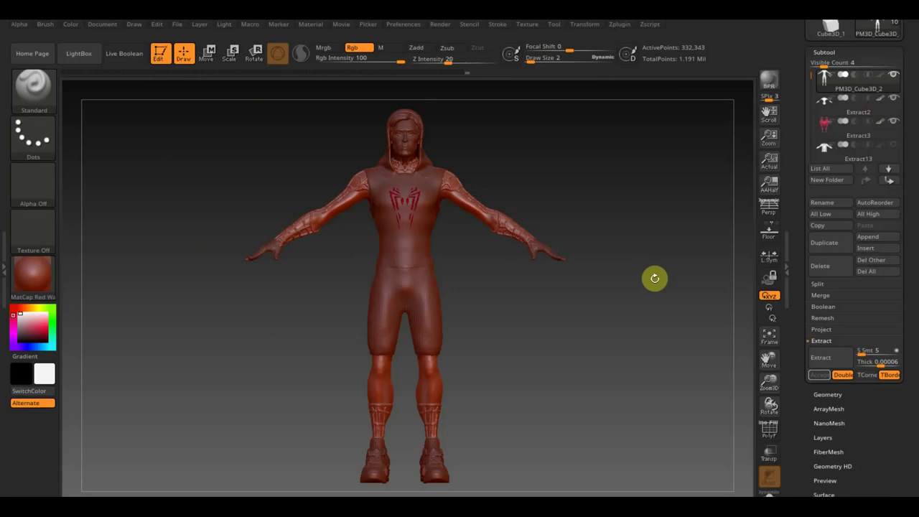
Select and hide Extract9, then switch between Extract3 and Extract4, ending on Extract3
key("n")
left_click(480, 359)
left_click(893, 145)
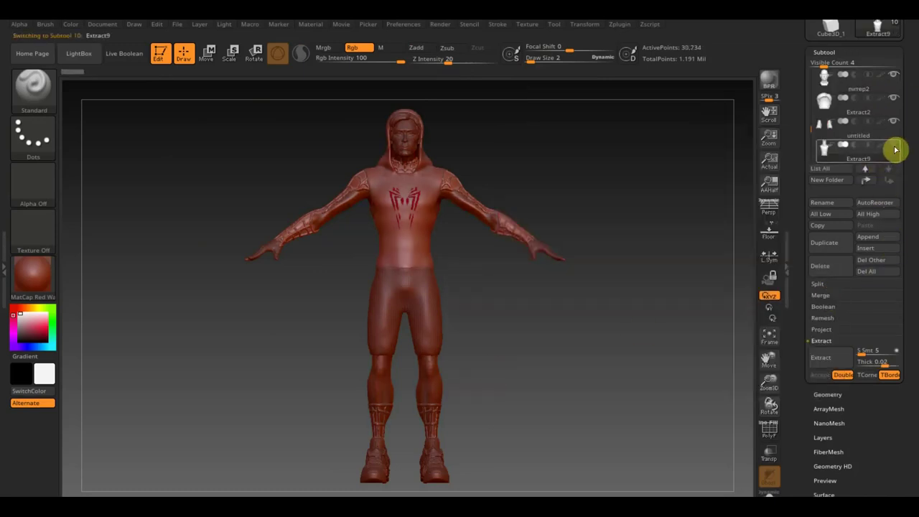
key("n")
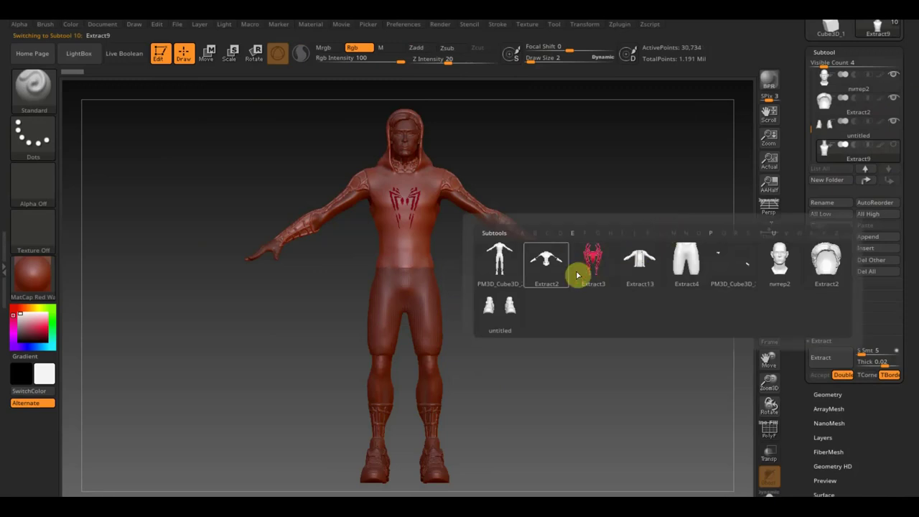
left_click(584, 272)
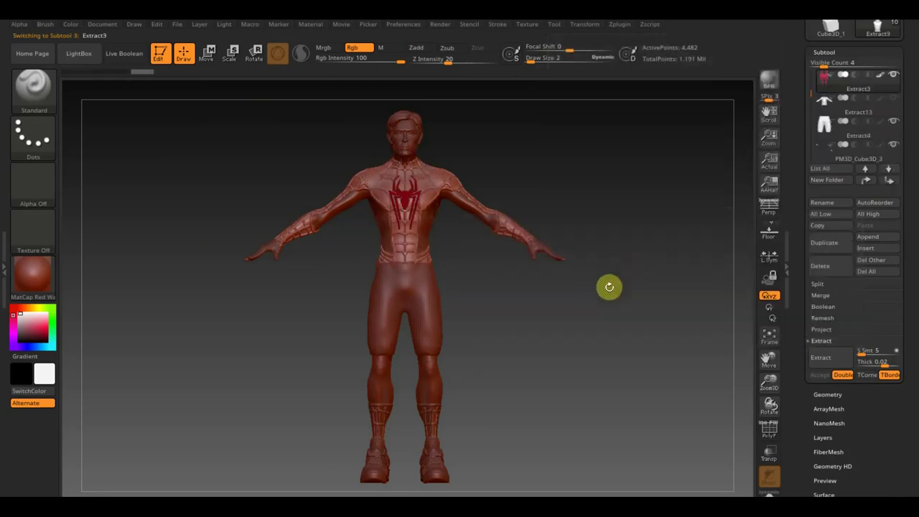
key("n")
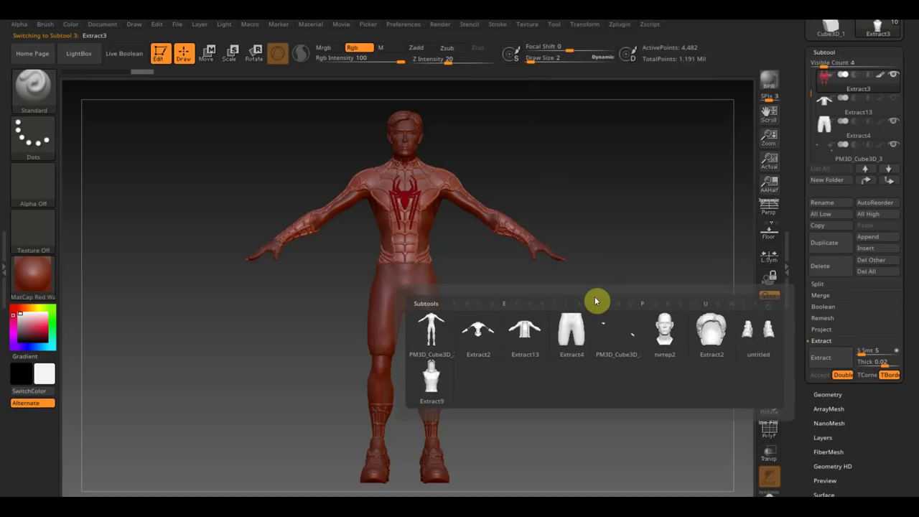
left_click(507, 338)
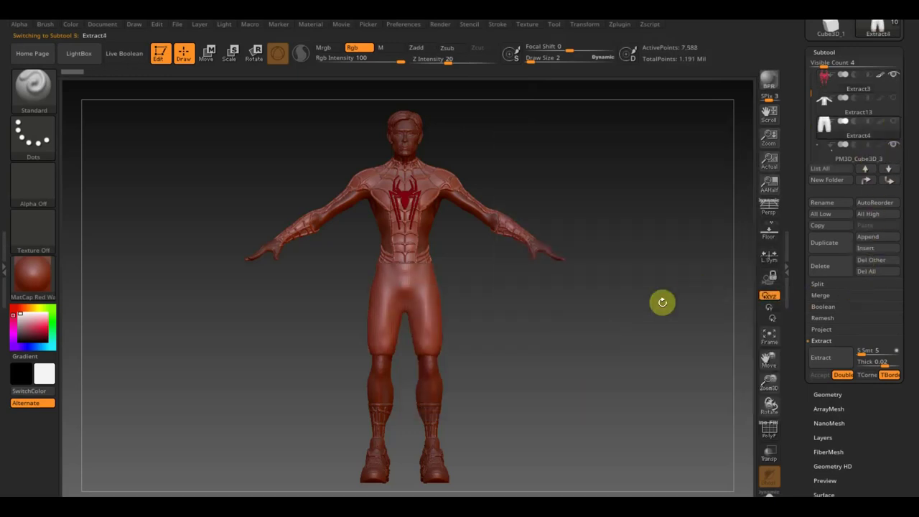
mouse_move(826, 77)
left_click(831, 83)
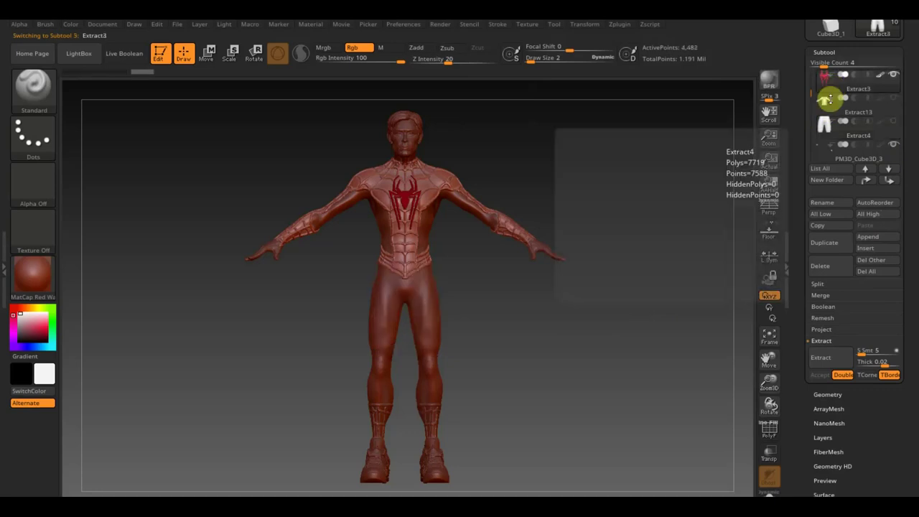
Show the hoodie and shorts again and orbit around the outfit, sneakers and emblem from several angles
mouse_move(683, 326)
left_mouse_down()
mouse_move(661, 328)
mouse_move(724, 331)
mouse_move(593, 352)
mouse_move(528, 349)
left_mouse_up()
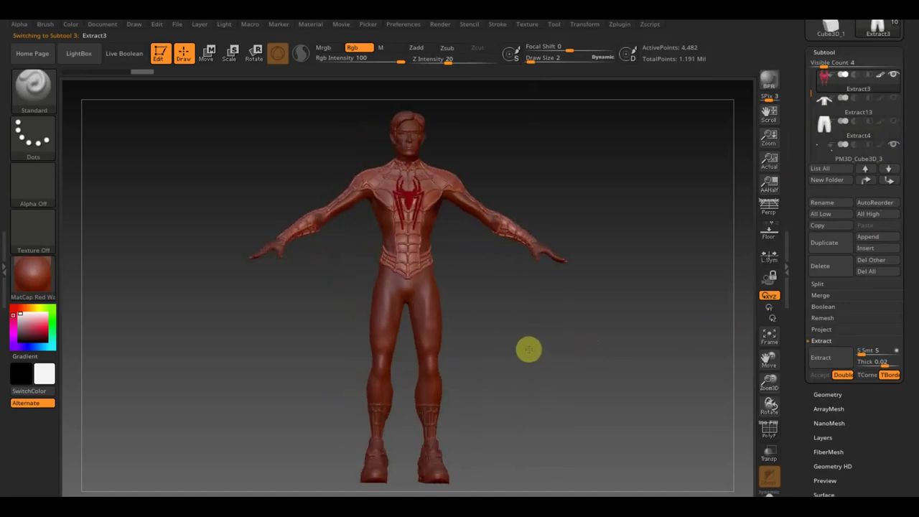
left_click_drag(588, 342, 580, 349)
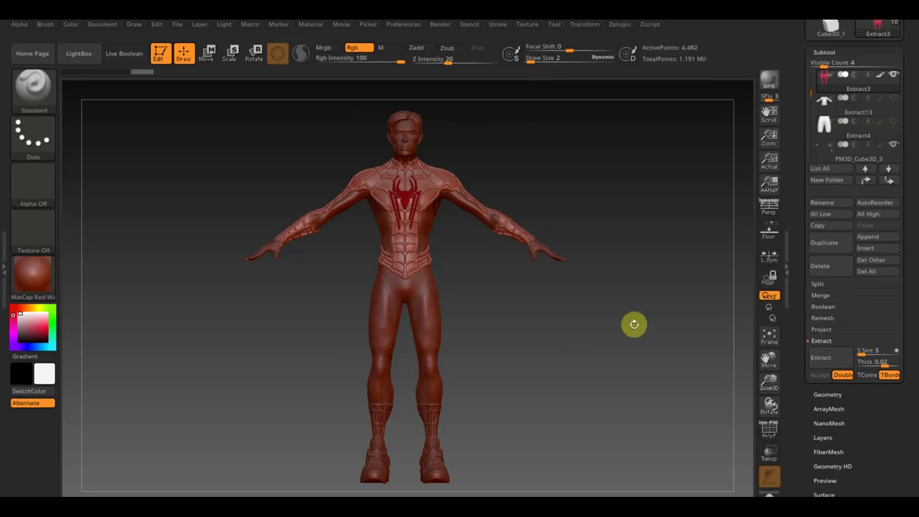
left_click(893, 122)
mouse_move(448, 130)
left_mouse_down("shift")
mouse_move(511, 178)
mouse_move(496, 180)
mouse_move(414, 132)
left_mouse_up("shift")
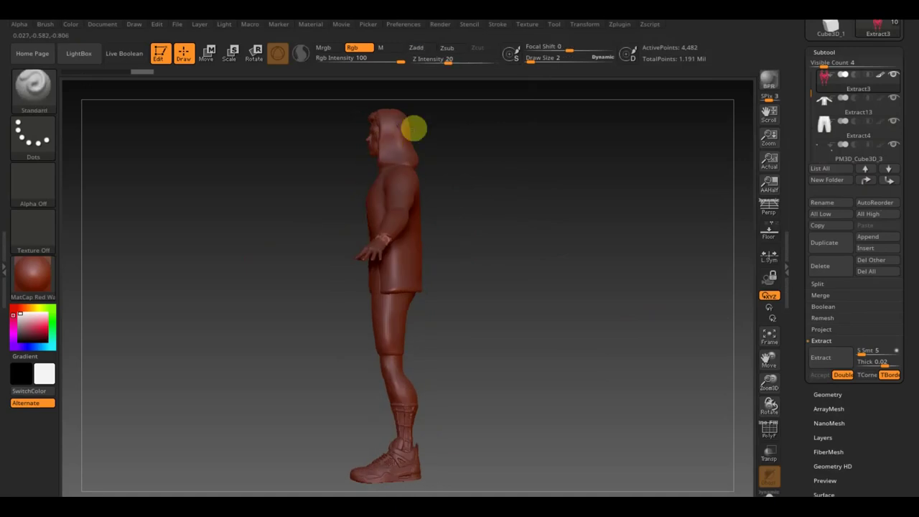
mouse_move(521, 249)
left_mouse_down("shift")
mouse_move(622, 234)
mouse_move(616, 270)
left_mouse_up("shift")
mouse_move(593, 330)
left_mouse_down()
mouse_move(560, 380)
mouse_move(559, 349)
mouse_move(597, 361)
mouse_move(535, 370)
left_mouse_up()
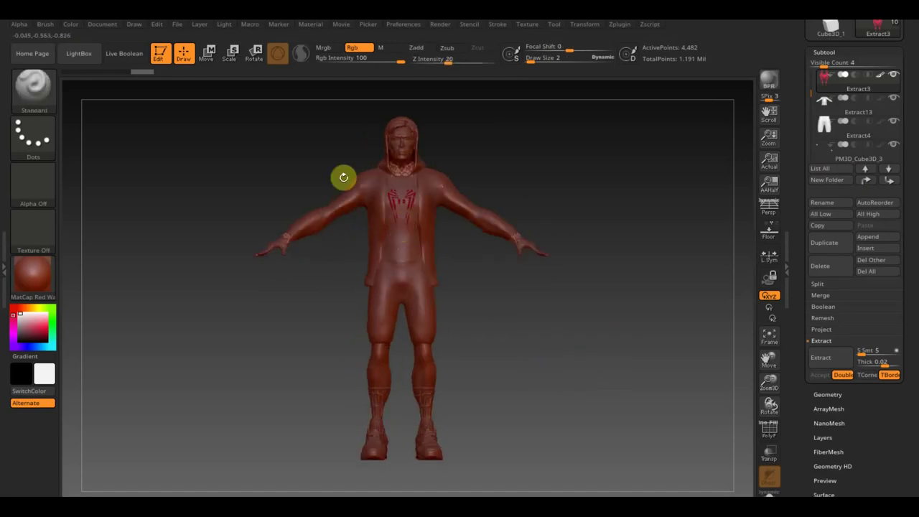
mouse_move(304, 237)
left_mouse_down()
mouse_move(329, 345)
mouse_move(364, 416)
left_mouse_up()
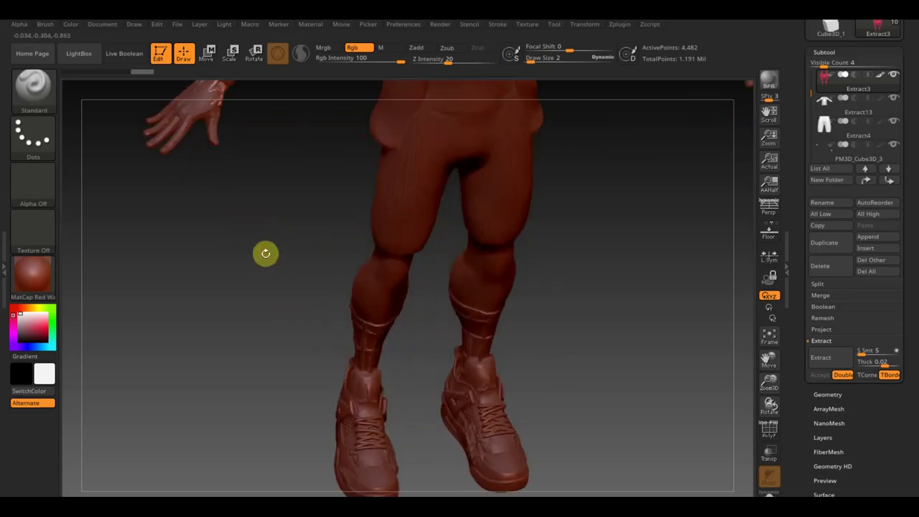
left_click_drag(265, 252, 367, 423, "alt")
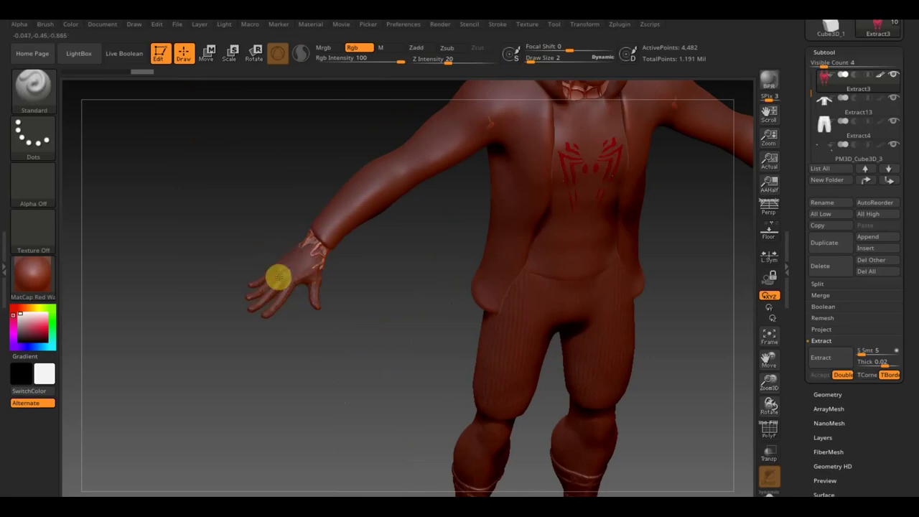
left_click_drag(342, 281, 343, 254, "shift")
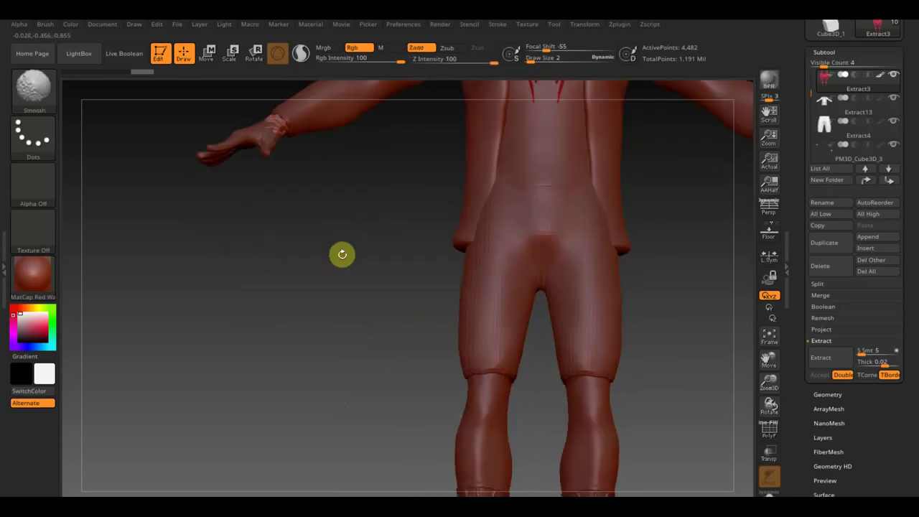
key("f")
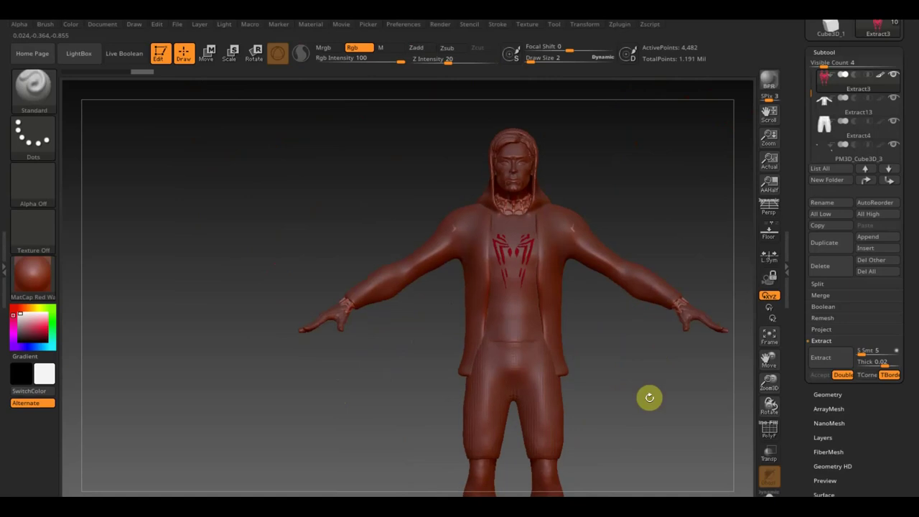
left_click_drag(649, 397, 543, 206, "alt")
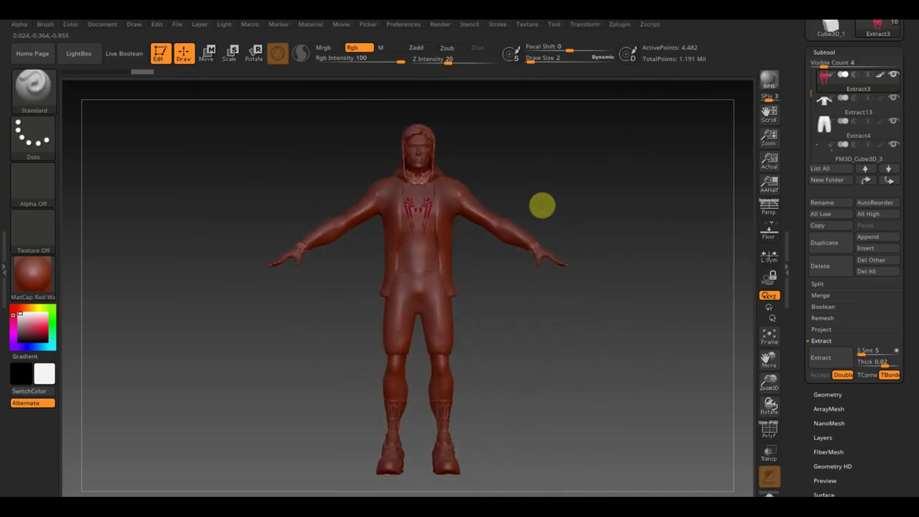